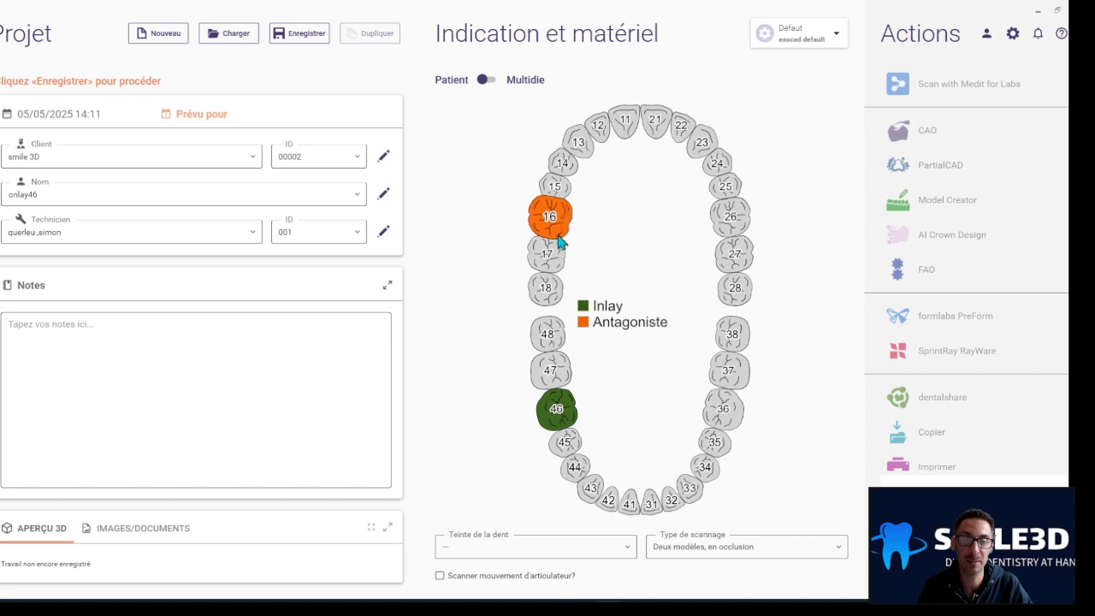
# Step: Mark teeth 47 and 45 as adjacent teeth (Dent adjacente)
pyautogui.click(550, 370)
pyautogui.click(239, 496)
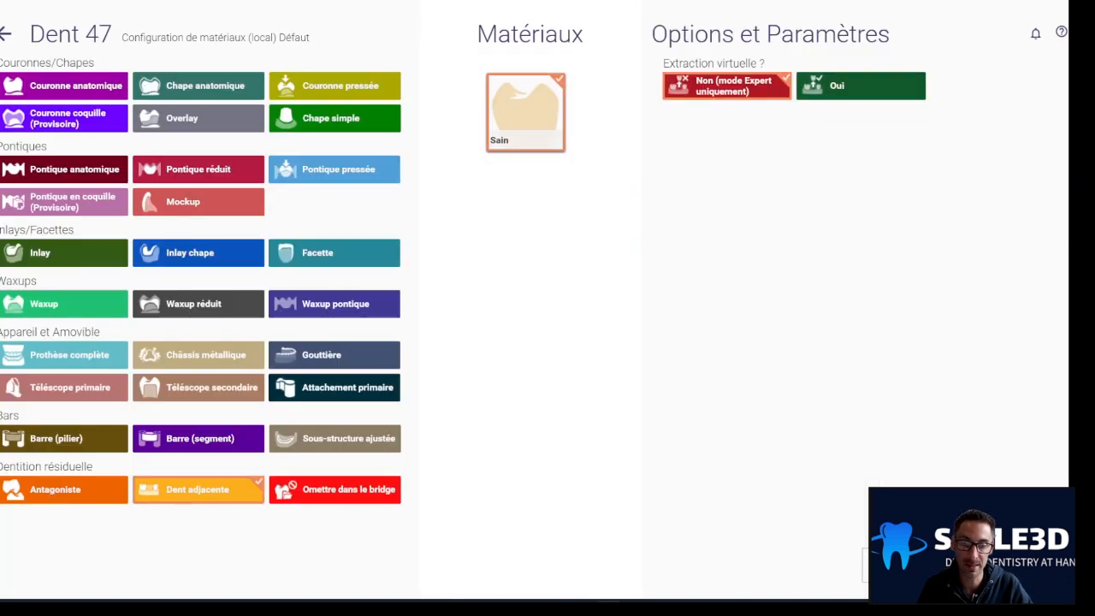
pyautogui.click(554, 452)
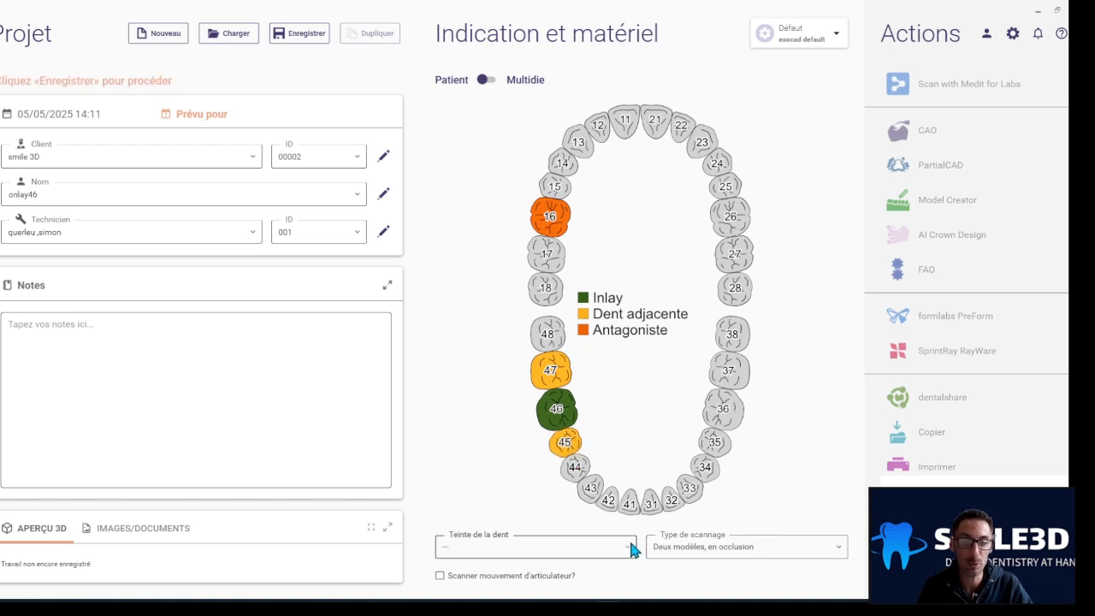
# Step: Set the scan type to En articulateur Artex CR Adjustable and save the project
pyautogui.click(723, 556)
pyautogui.scroll(-1, 691, 437)
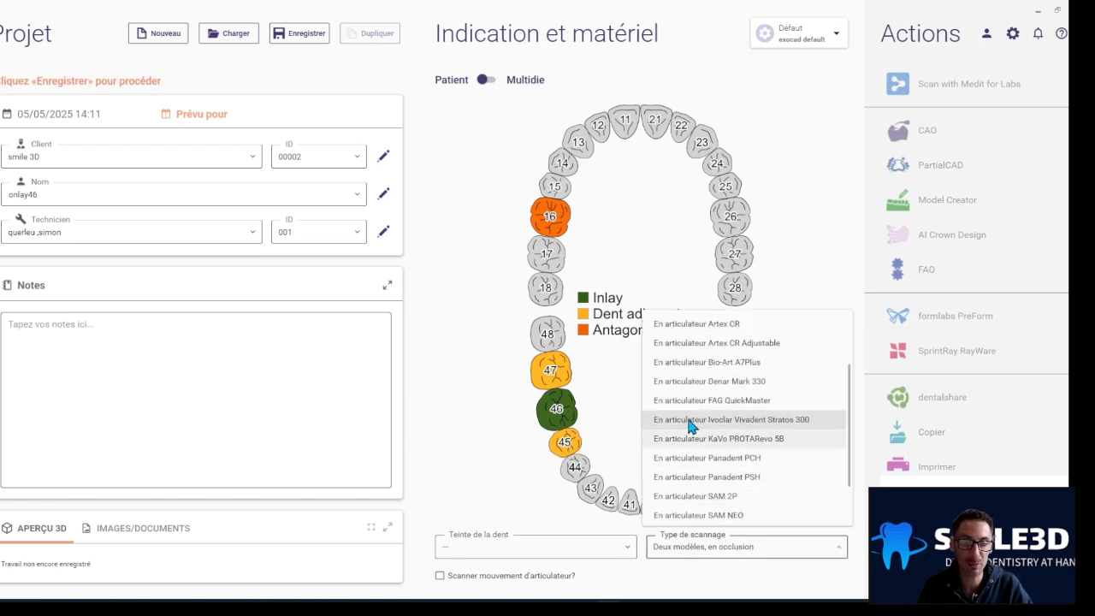
pyautogui.click(693, 345)
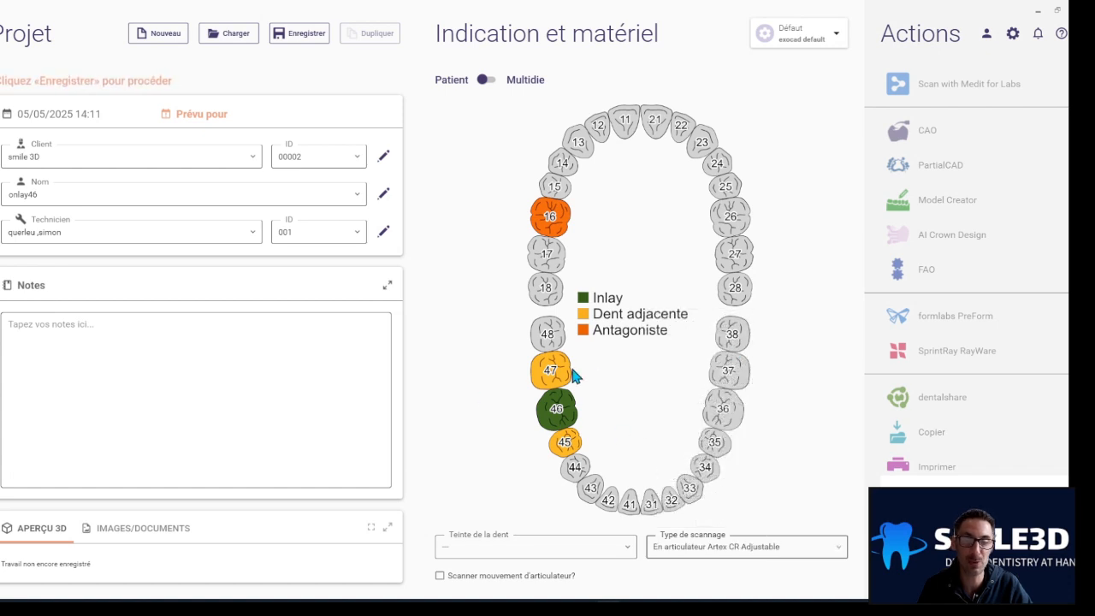
pyautogui.moveTo(536, 377)
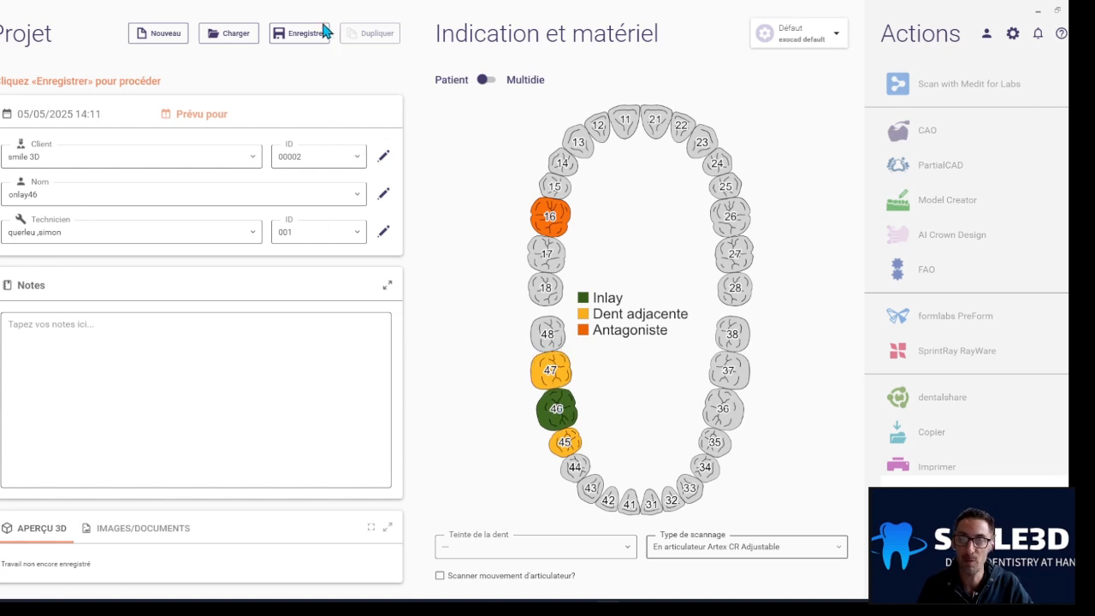
pyautogui.click(303, 40)
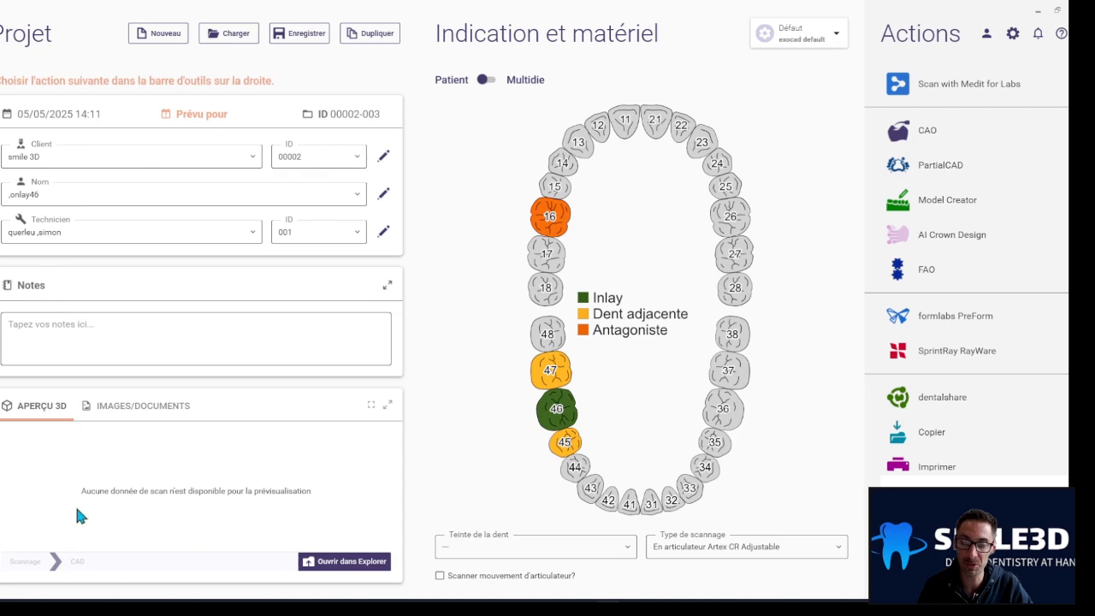
# Step: Paste the copied mandibular and maxillary scan files into the project's folder and close the folder window
pyautogui.click(347, 571)
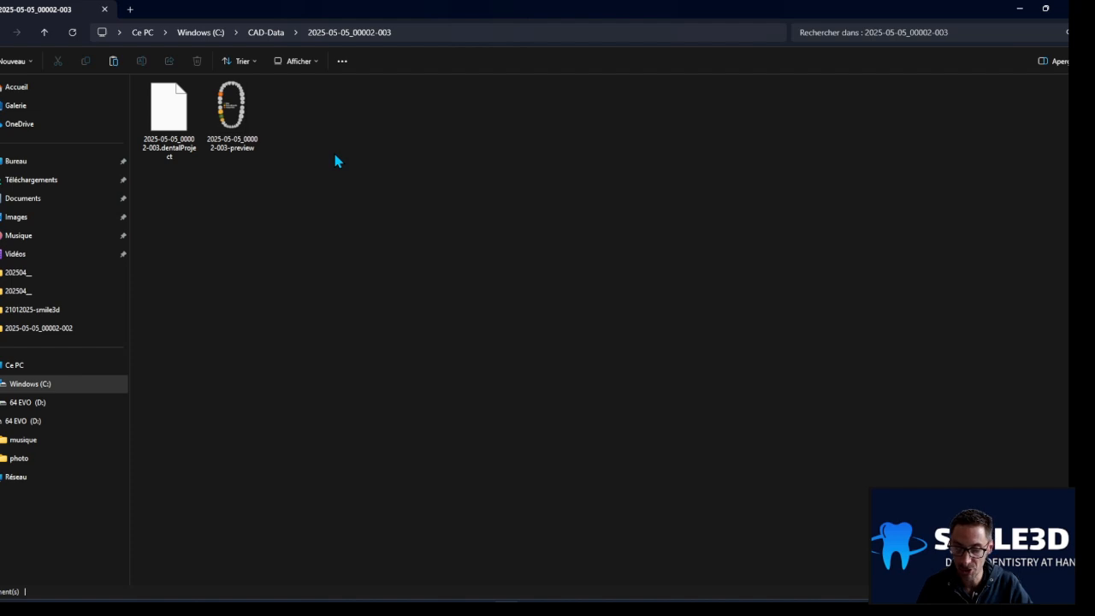
pyautogui.hotkey('ctrl', 'v')
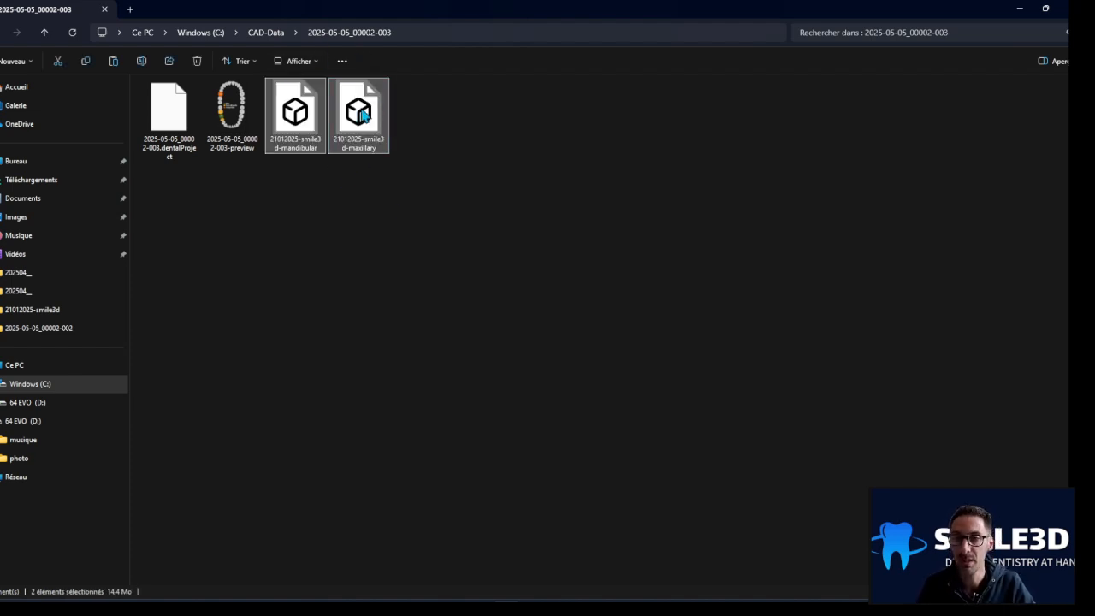
pyautogui.click(377, 238)
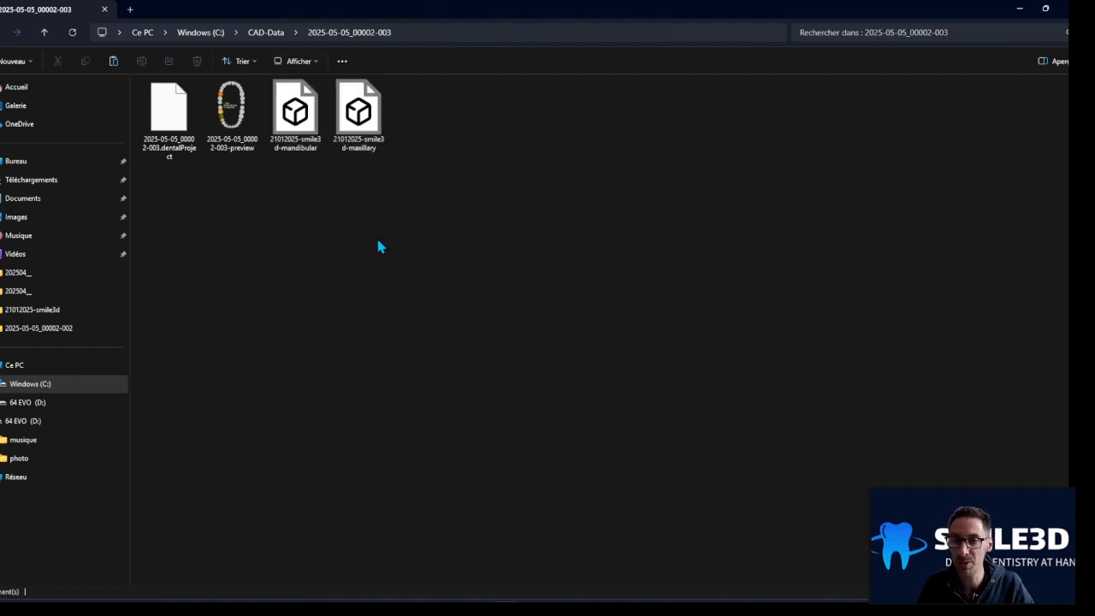
pyautogui.click(1065, 13)
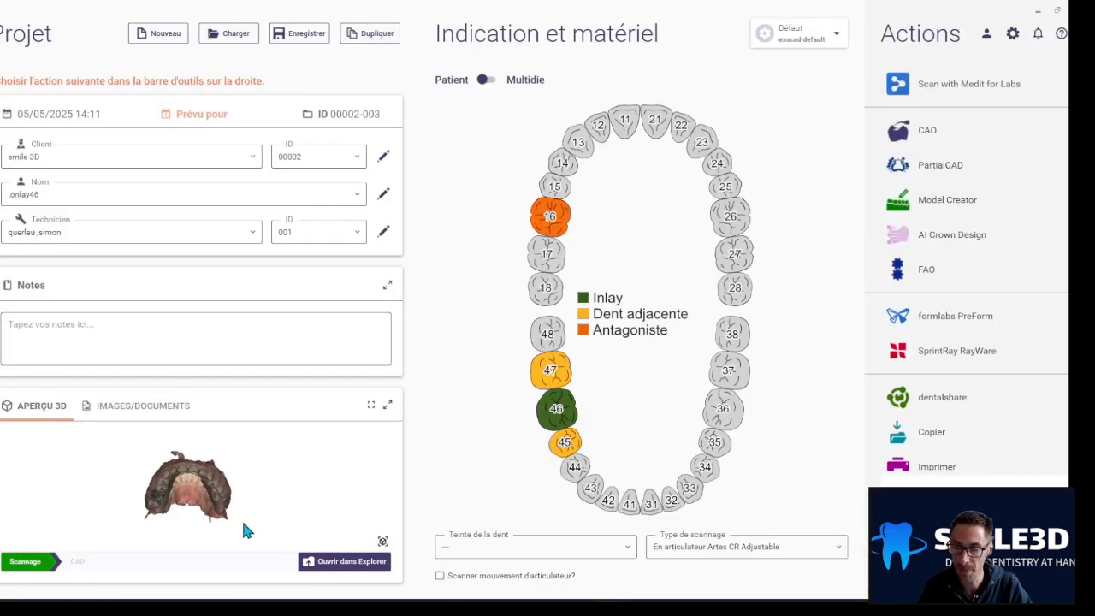
# Step: Inspect the imported scans in the full-screen 3D preview, hiding the maxillary scan to examine the prepared tooth 46
pyautogui.moveTo(259, 506); pyautogui.dragTo(97, 496, button='right')
pyautogui.moveTo(218, 500); pyautogui.dragTo(216, 505, button='right')
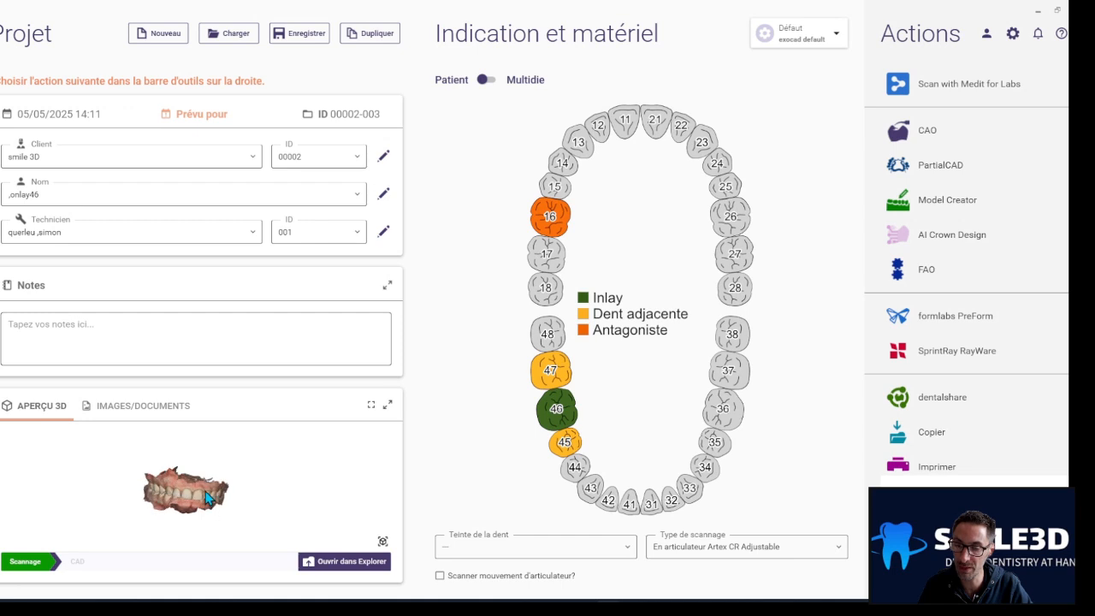
pyautogui.click(370, 405)
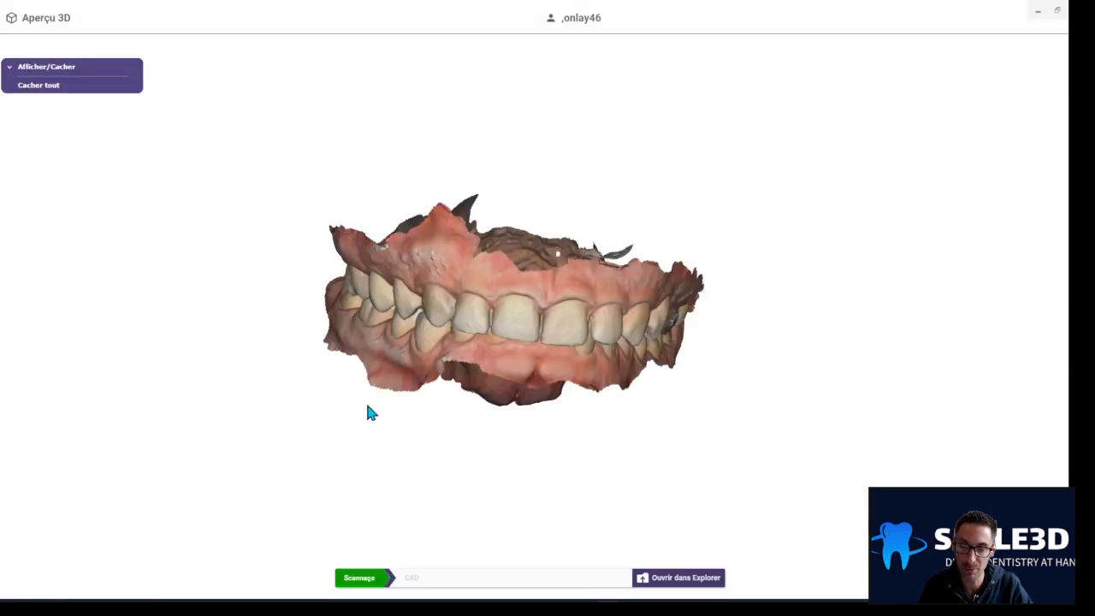
pyautogui.click(8, 70)
pyautogui.click(117, 93)
pyautogui.click(116, 94)
pyautogui.click(117, 120)
pyautogui.moveTo(481, 292); pyautogui.dragTo(492, 351)
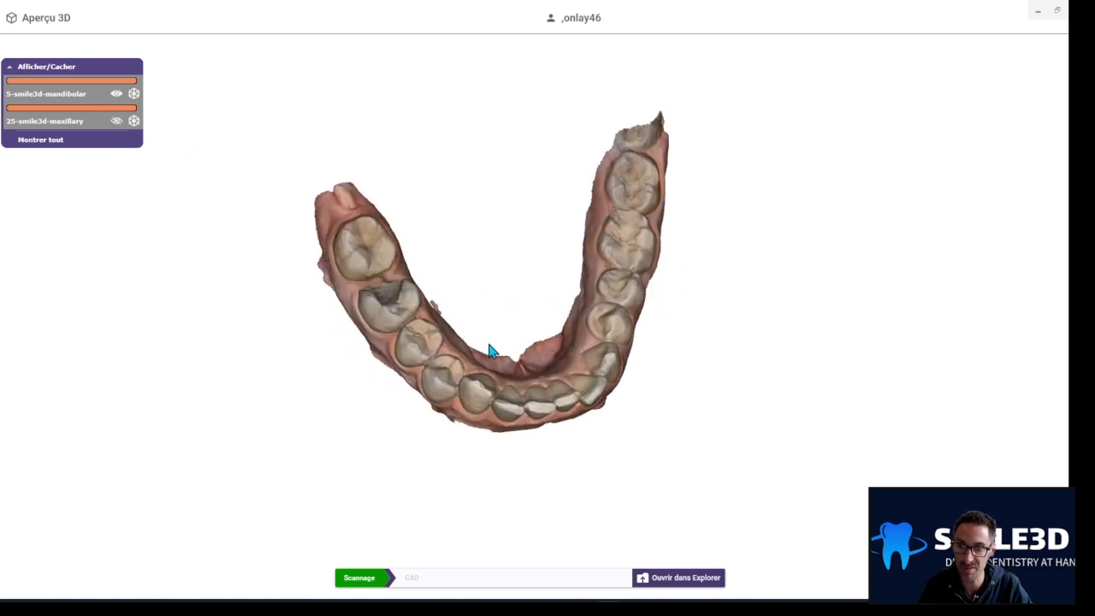
pyautogui.scroll(5, 465, 337)
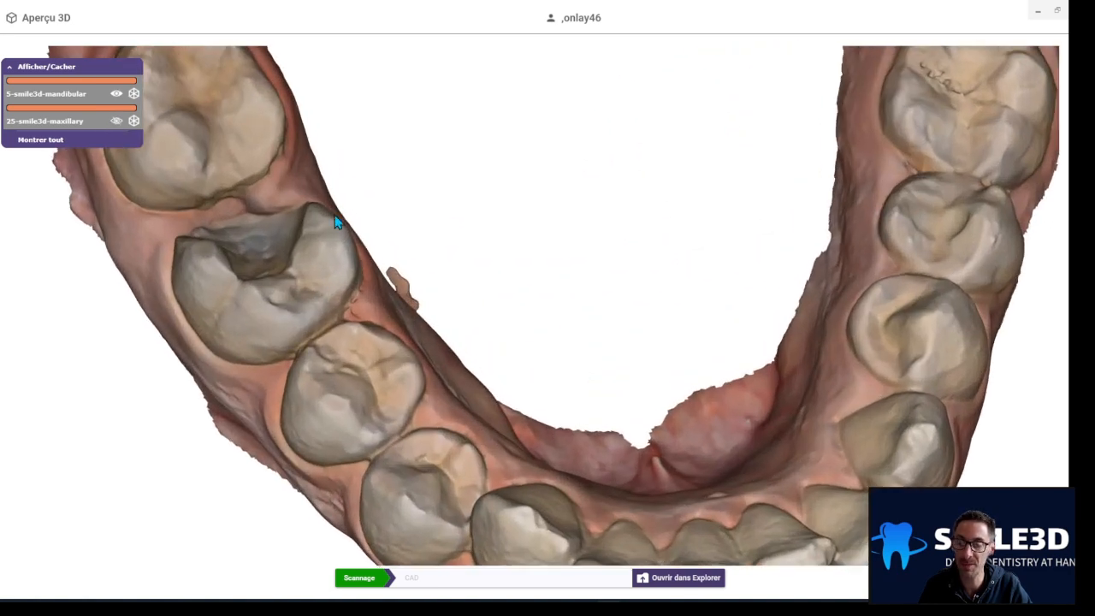
pyautogui.scroll(-4, 373, 272)
pyautogui.scroll(1, 371, 273)
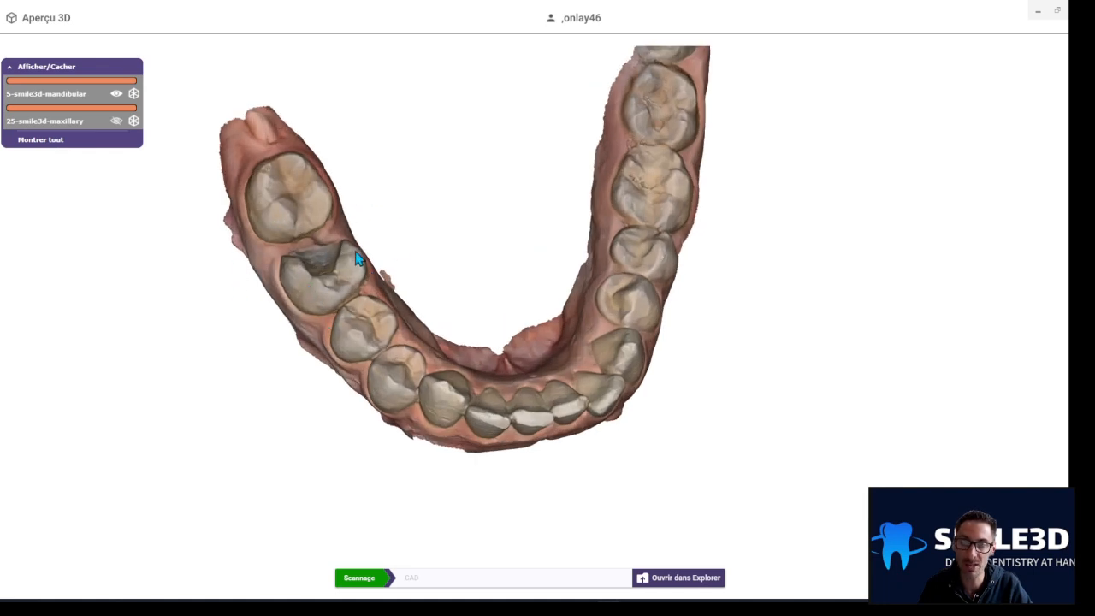
# Step: Leave the full-screen 3D preview for the main project screen and save the project
pyautogui.click(687, 579)
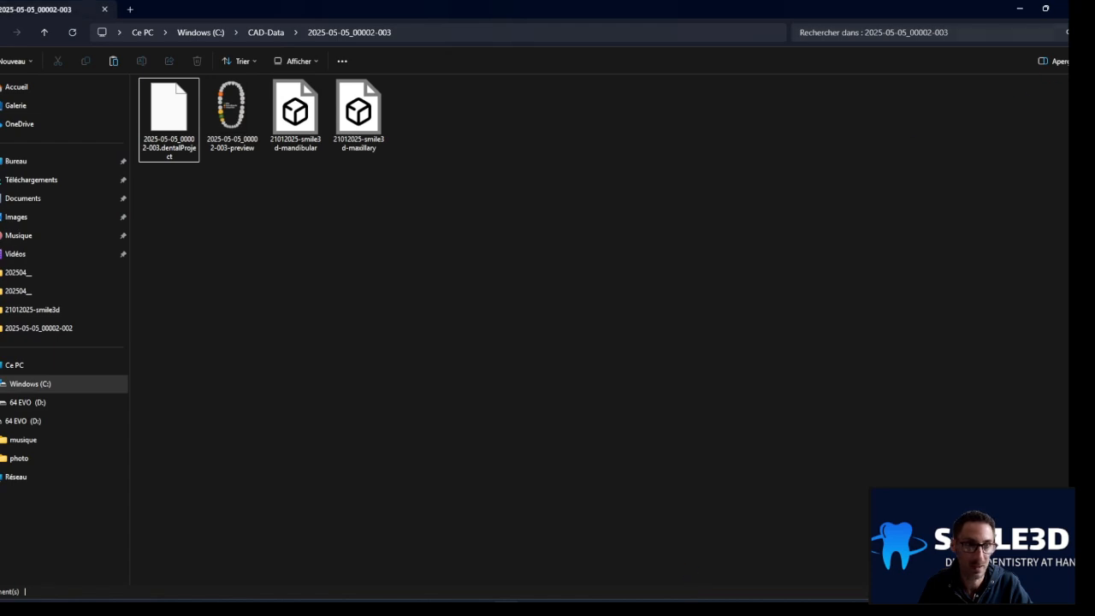
pyautogui.click(1065, 8)
pyautogui.press('Escape')
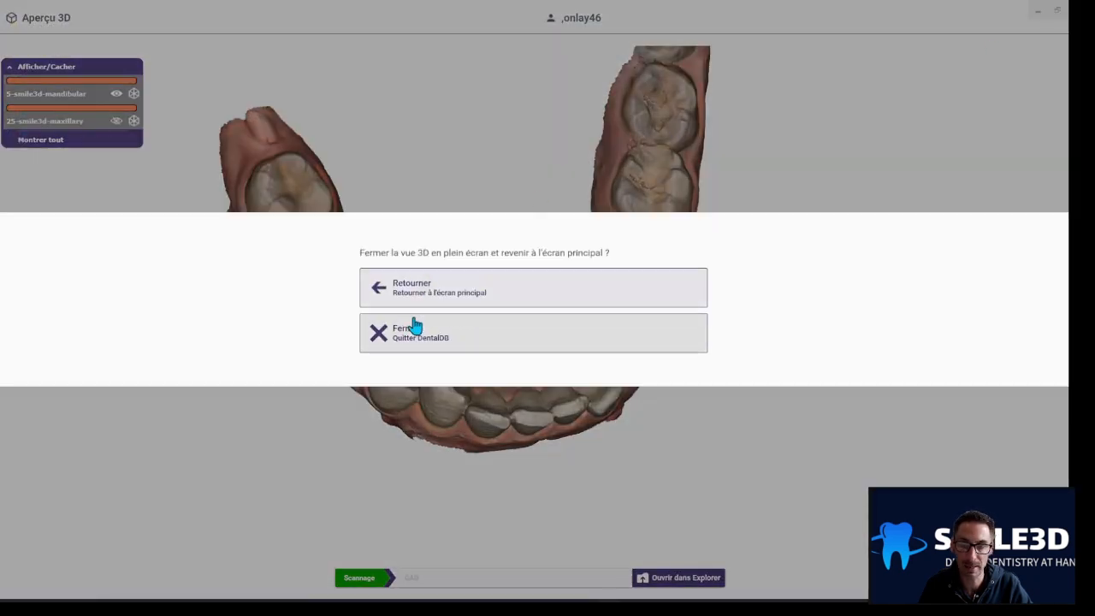
pyautogui.click(410, 323)
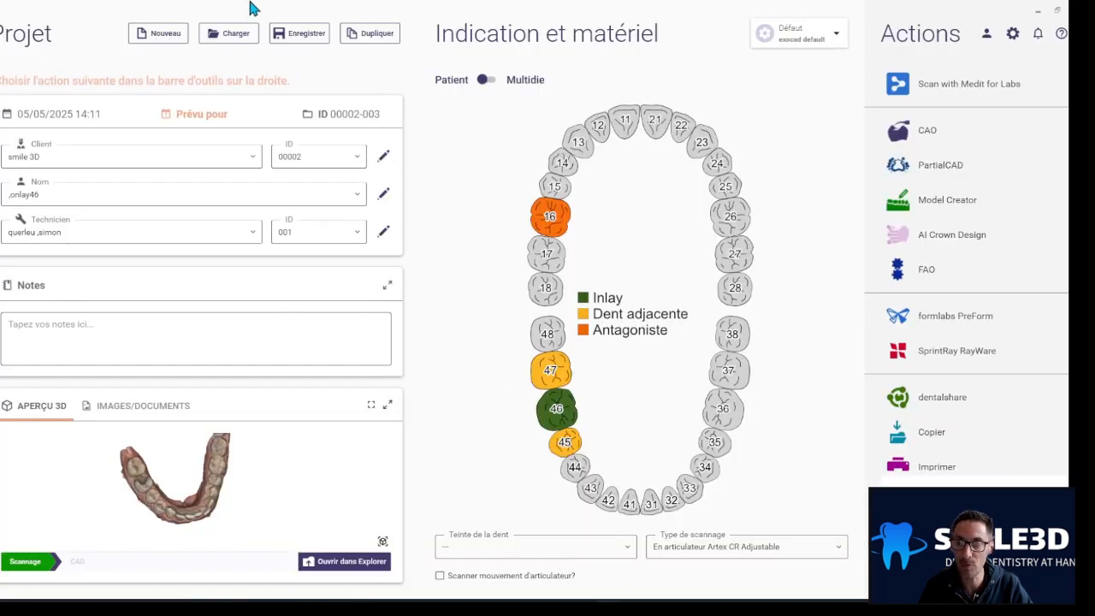
pyautogui.click(309, 36)
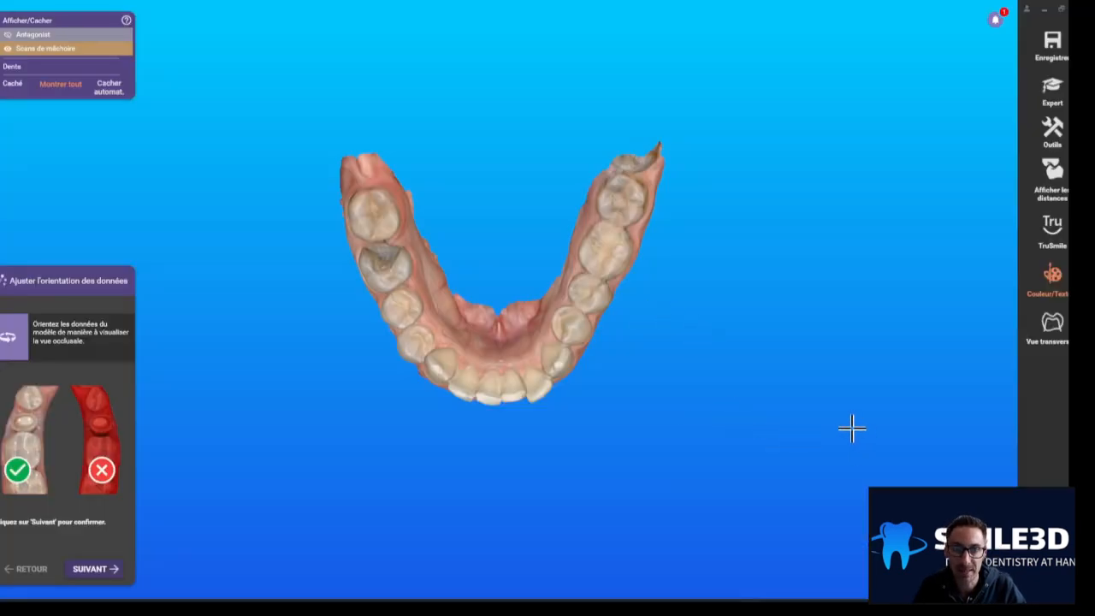
# Step: Orient the lower jaw scan to an occlusal view with the front teeth facing up
pyautogui.moveTo(577, 374)
pyautogui.mouseDown(button='right')
pyautogui.moveTo(677, 386)
pyautogui.moveTo(635, 395)
pyautogui.moveTo(589, 374)
pyautogui.mouseUp(button='right')
pyautogui.moveTo(419, 171); pyautogui.dragTo(488, 324, button='right')
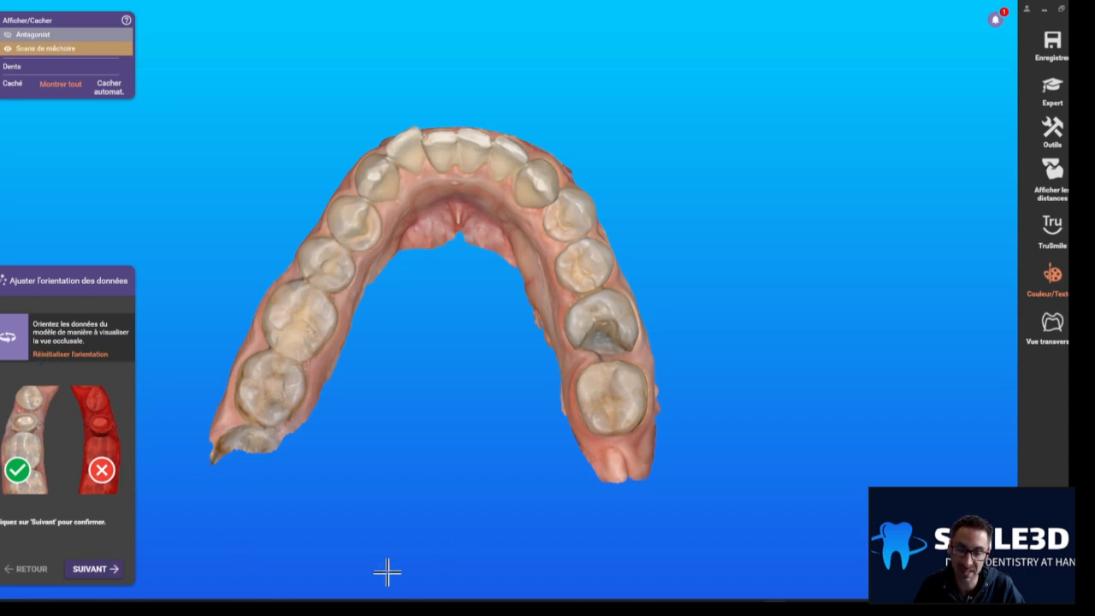
# Step: Switch to Expert mode to look at both jaw scans, and return to the wizard
pyautogui.click(1047, 96)
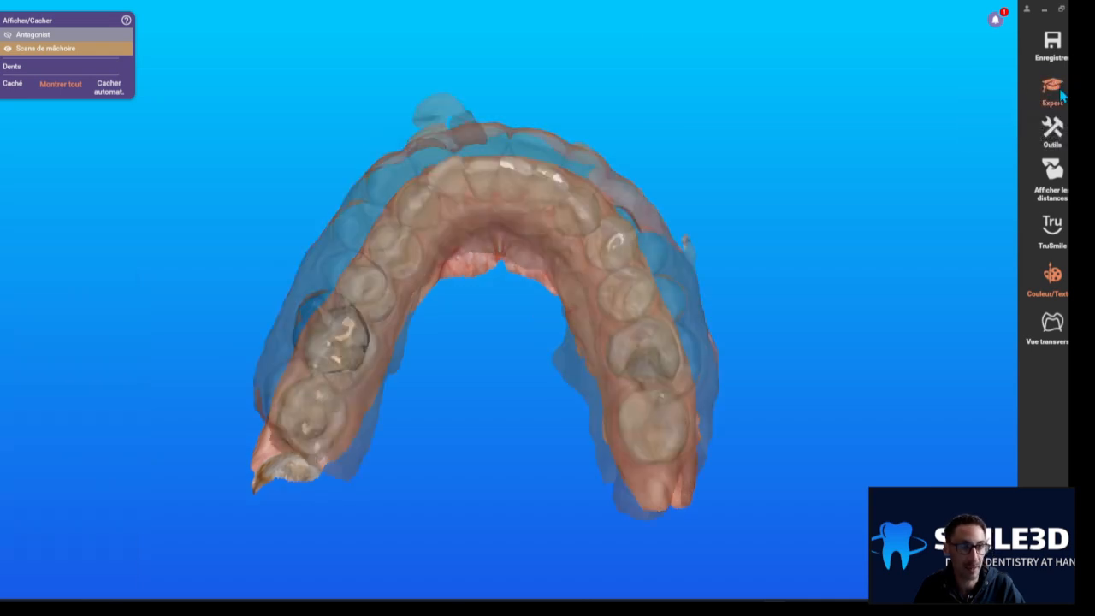
pyautogui.moveTo(708, 435); pyautogui.dragTo(606, 350, button='right')
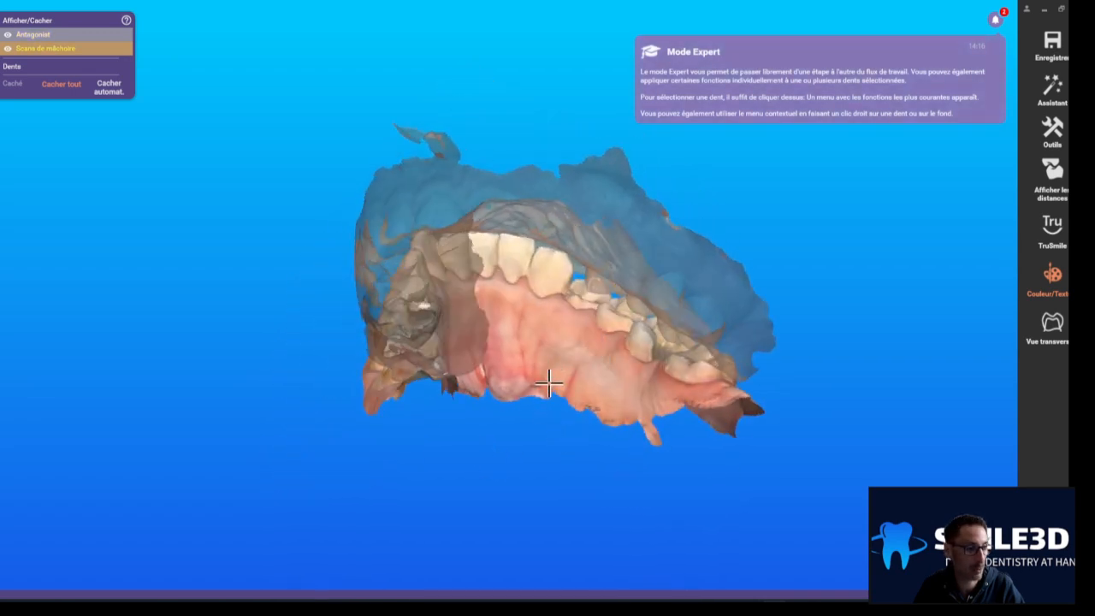
pyautogui.click(1052, 89)
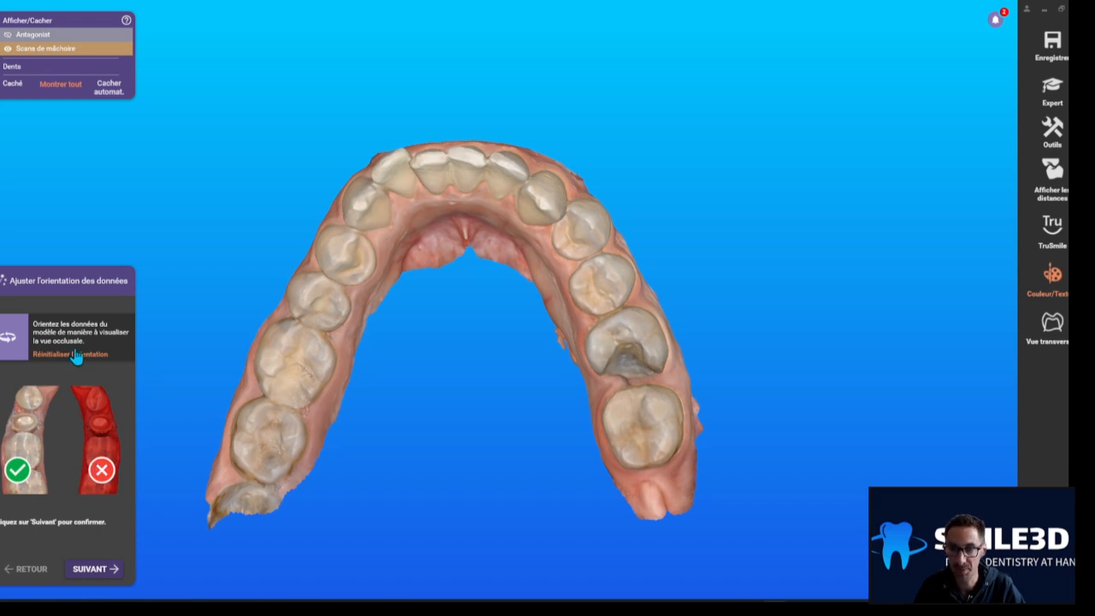
# Step: Confirm the scan orientation and start the virtual articulator
pyautogui.click(101, 569)
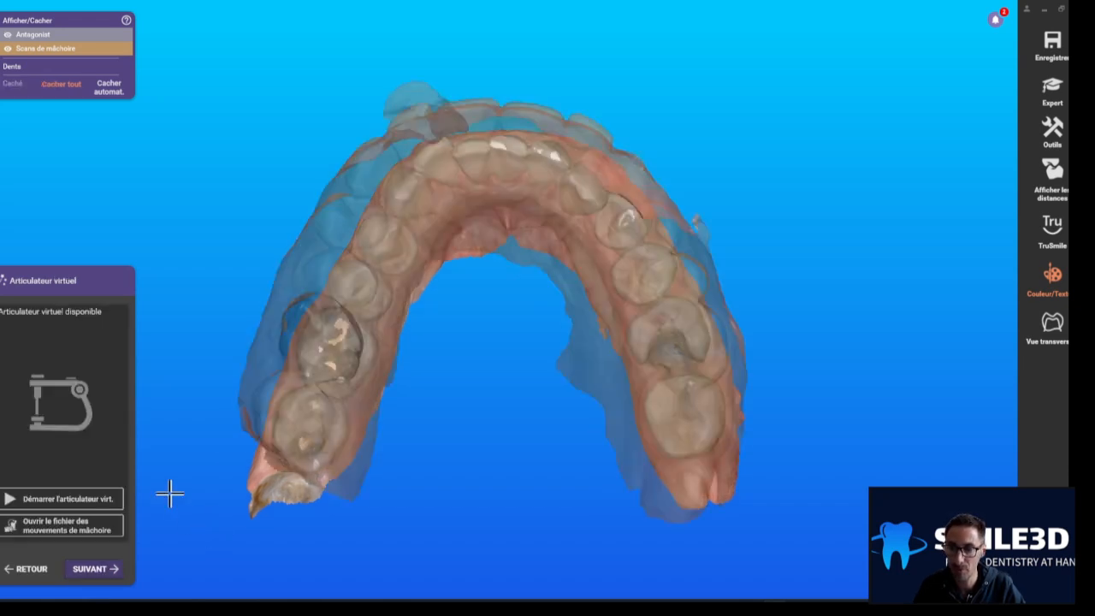
pyautogui.click(89, 503)
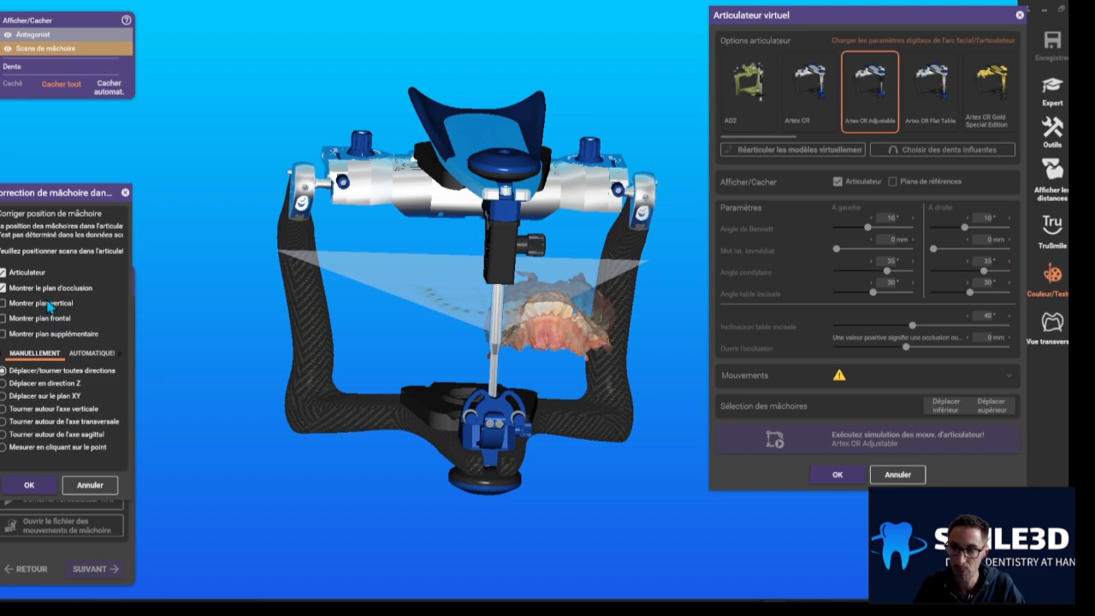
# Step: Move the jaw scans to the middle of the Artex CR Adjustable articulator, at the occlusal plane
pyautogui.moveTo(565, 323); pyautogui.dragTo(509, 304)
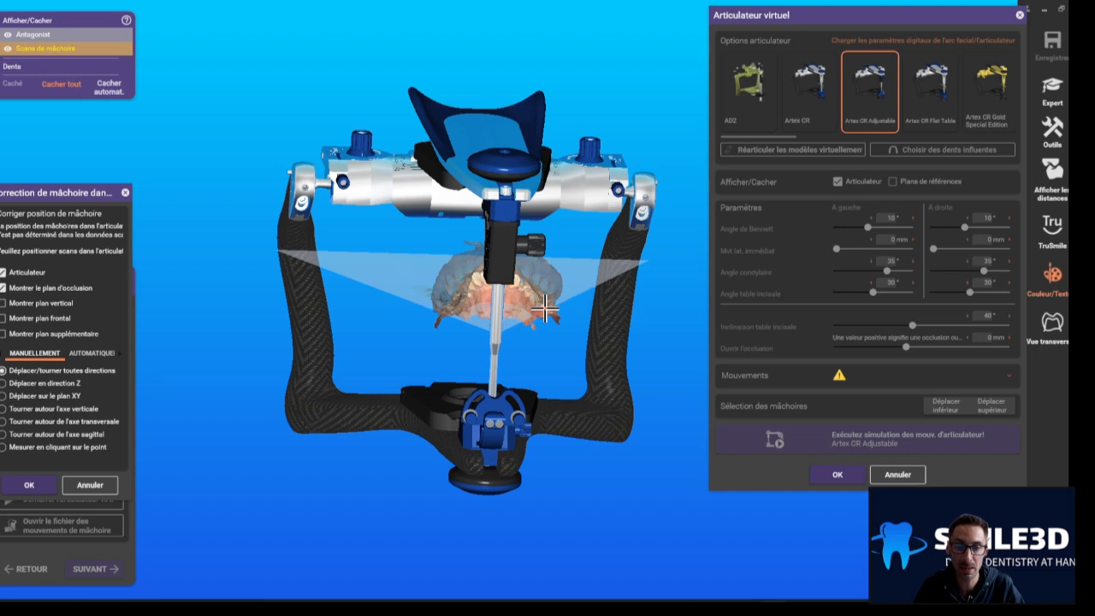
pyautogui.moveTo(496, 291); pyautogui.dragTo(400, 294)
pyautogui.moveTo(419, 256); pyautogui.dragTo(469, 299)
pyautogui.scroll(5, 469, 299)
pyautogui.moveTo(470, 299); pyautogui.dragTo(506, 371, button='right')
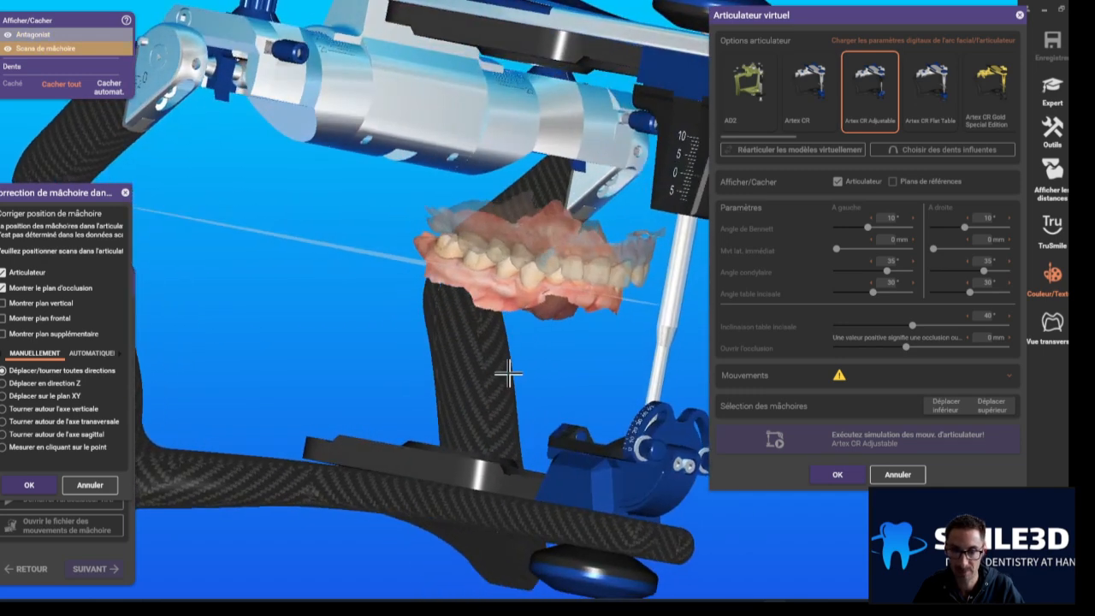
pyautogui.moveTo(499, 288); pyautogui.dragTo(473, 308)
pyautogui.moveTo(473, 308); pyautogui.dragTo(520, 338, button='right')
# Step: Make the antagonist 100% opaque and rotate the jaw scans to level the upper teeth with the occlusal plane
pyautogui.moveTo(34, 34); pyautogui.dragTo(144, 36)
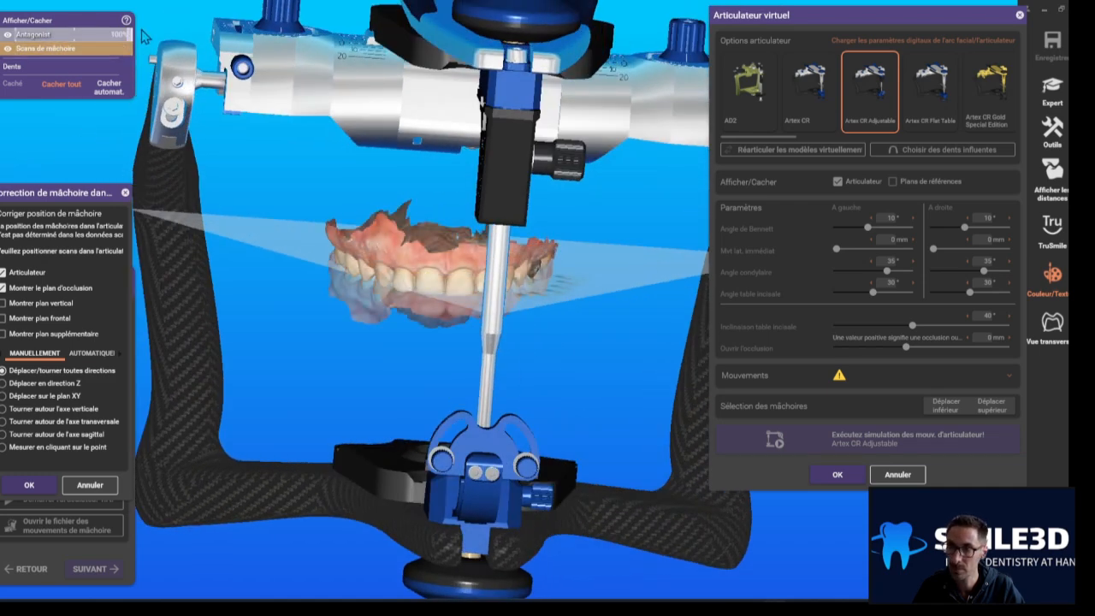
pyautogui.moveTo(402, 274); pyautogui.dragTo(416, 299, button='right')
pyautogui.click(414, 299)
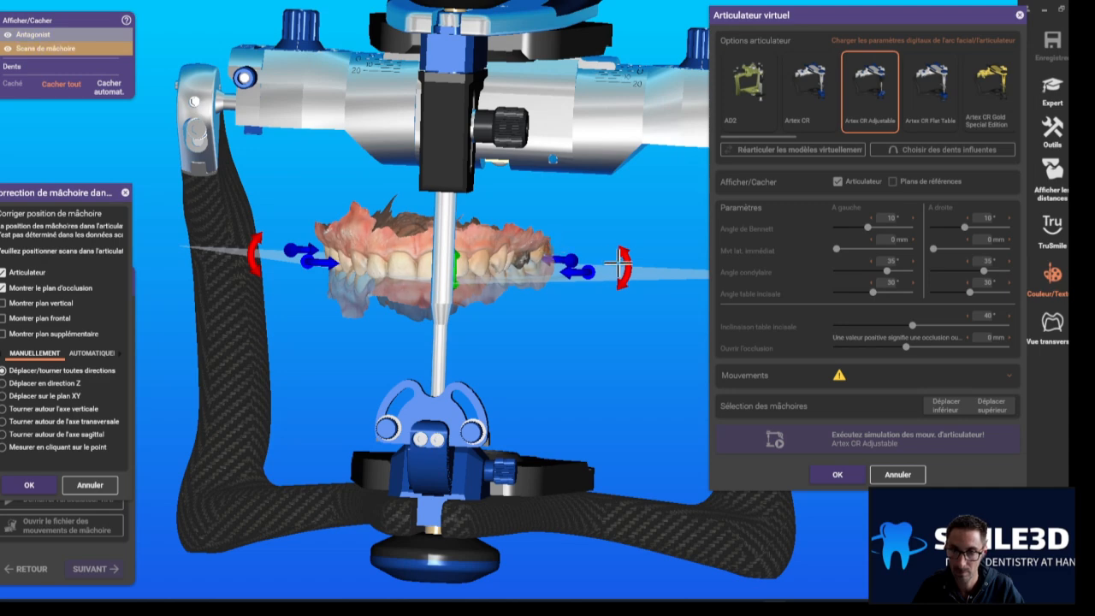
pyautogui.moveTo(627, 255); pyautogui.dragTo(626, 274)
pyautogui.moveTo(476, 333); pyautogui.dragTo(525, 334, button='right')
pyautogui.moveTo(503, 328); pyautogui.dragTo(494, 333)
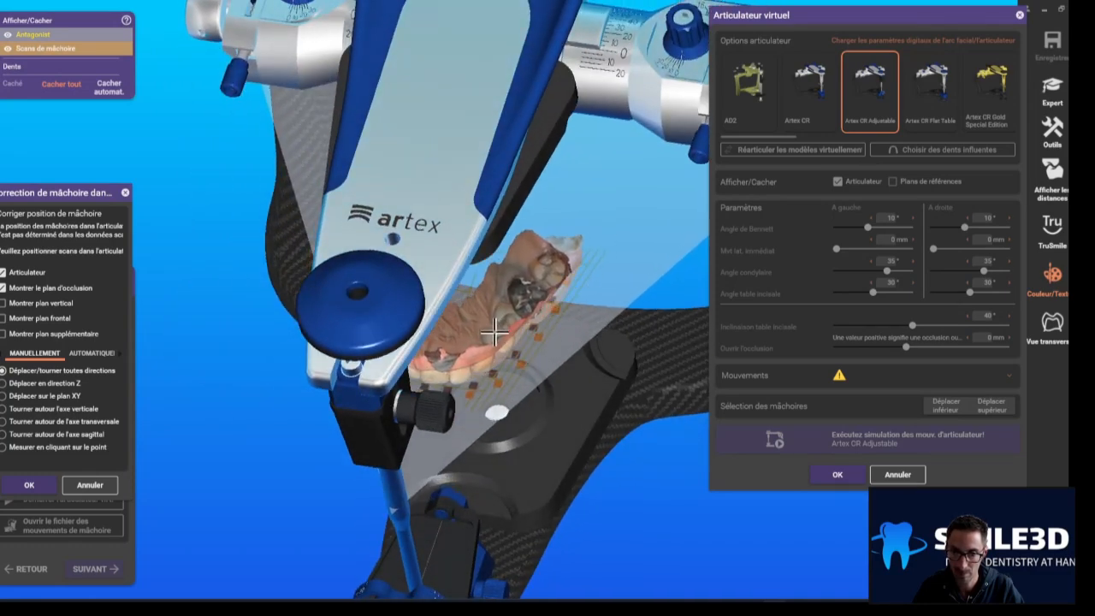
# Step: Fine-tune the jaw scans' tilt and position in front view so the upper teeth rest on the occlusal plane
pyautogui.moveTo(494, 380); pyautogui.dragTo(494, 387, button='right')
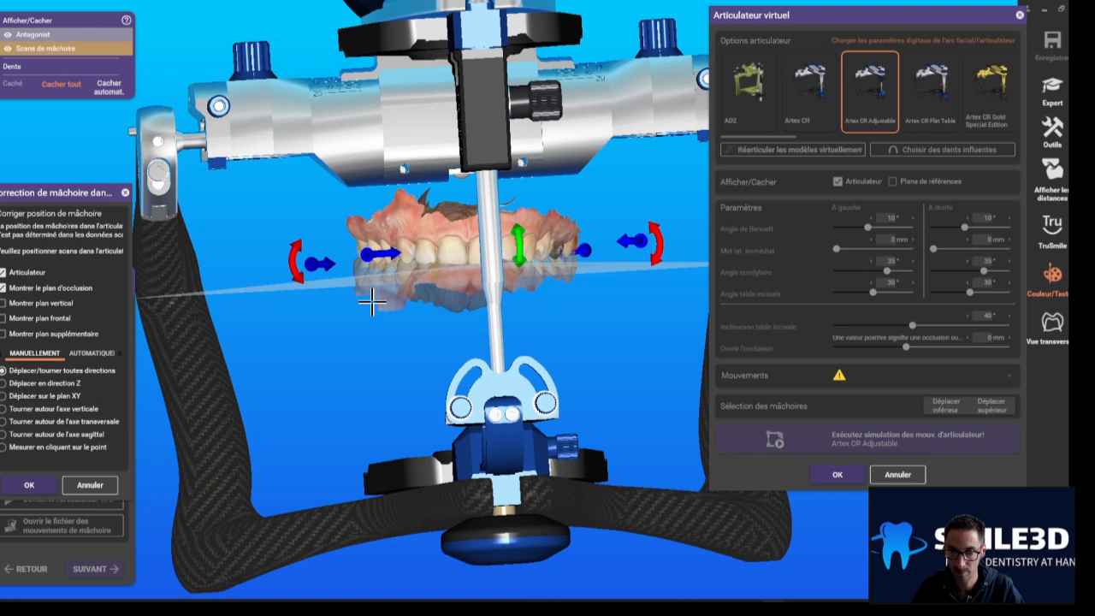
pyautogui.moveTo(306, 248); pyautogui.dragTo(294, 266)
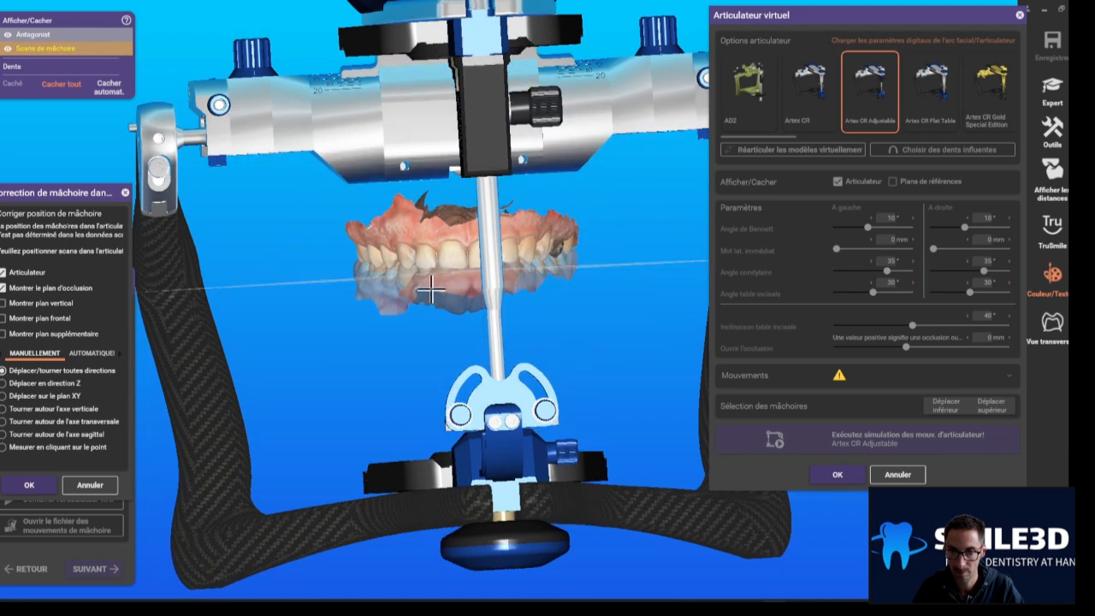
pyautogui.moveTo(454, 278)
pyautogui.mouseDown()
pyautogui.moveTo(460, 261)
pyautogui.moveTo(466, 285)
pyautogui.mouseUp()
pyautogui.moveTo(467, 287); pyautogui.dragTo(643, 350, button='right')
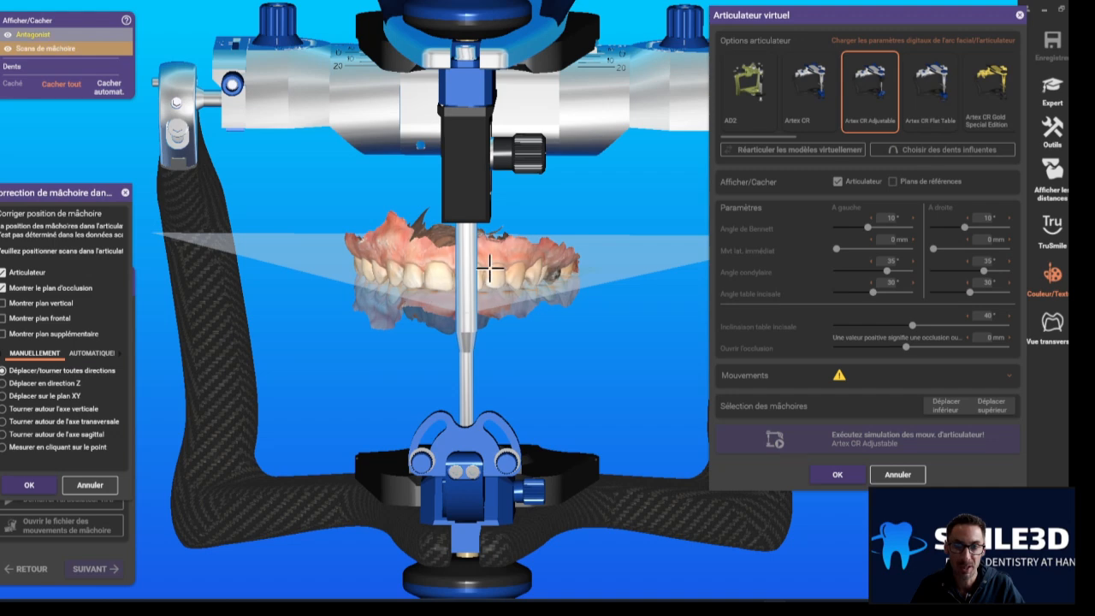
# Step: Confirm the corrected jaw position and resolve the overlap between the jaws by cutting all intersections
pyautogui.click(29, 485)
pyautogui.click(36, 497)
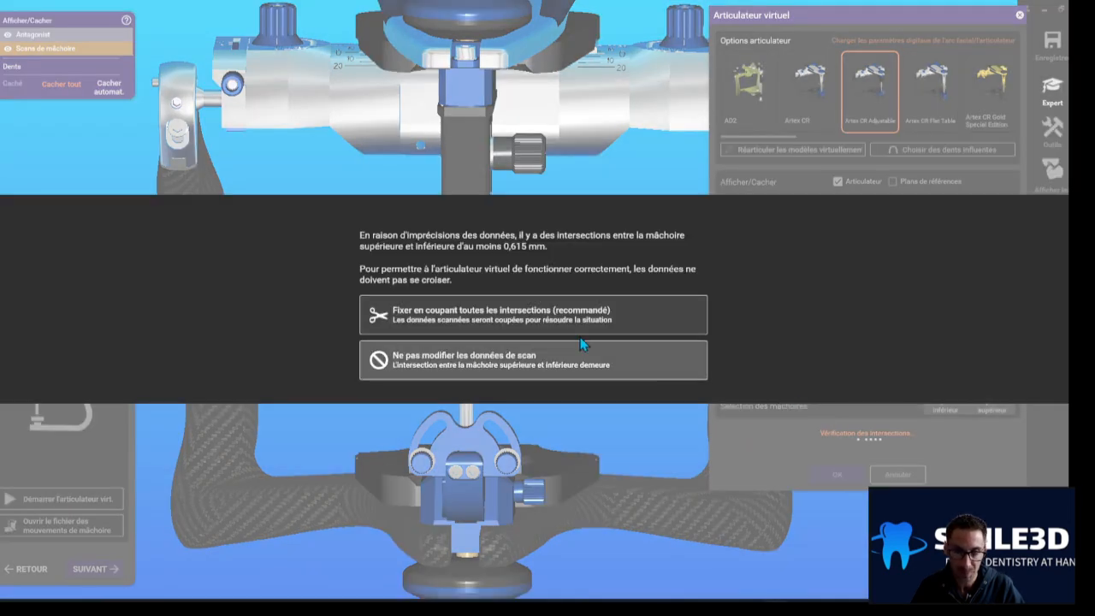
pyautogui.click(477, 323)
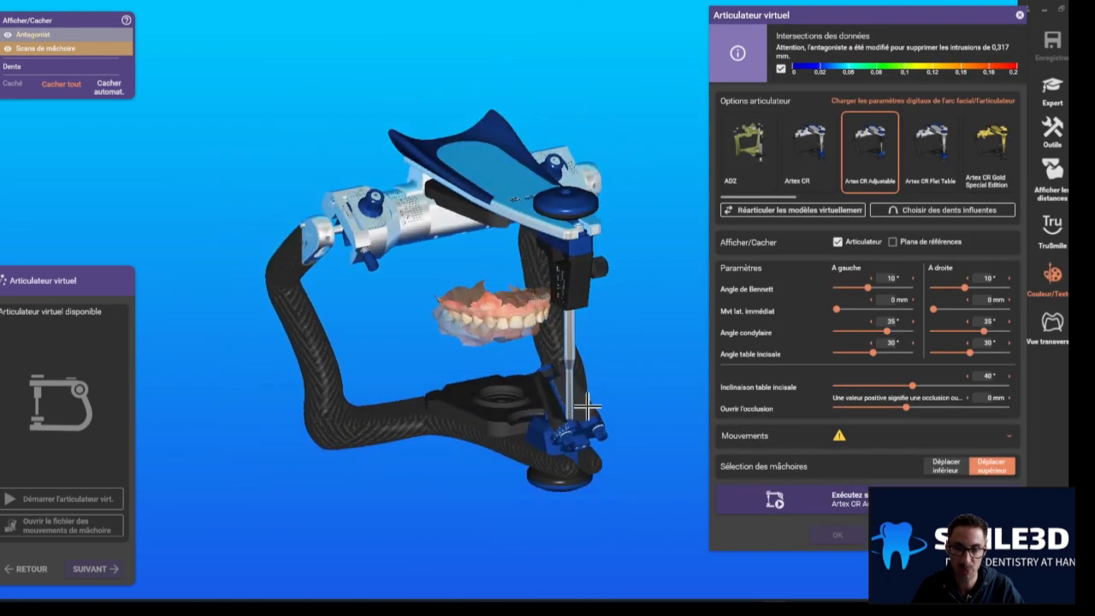
# Step: Inspect the mounted jaws from the front and look through the available articulator models
pyautogui.moveTo(486, 422); pyautogui.dragTo(435, 428, button='right')
pyautogui.moveTo(543, 310); pyautogui.dragTo(552, 308, button='right')
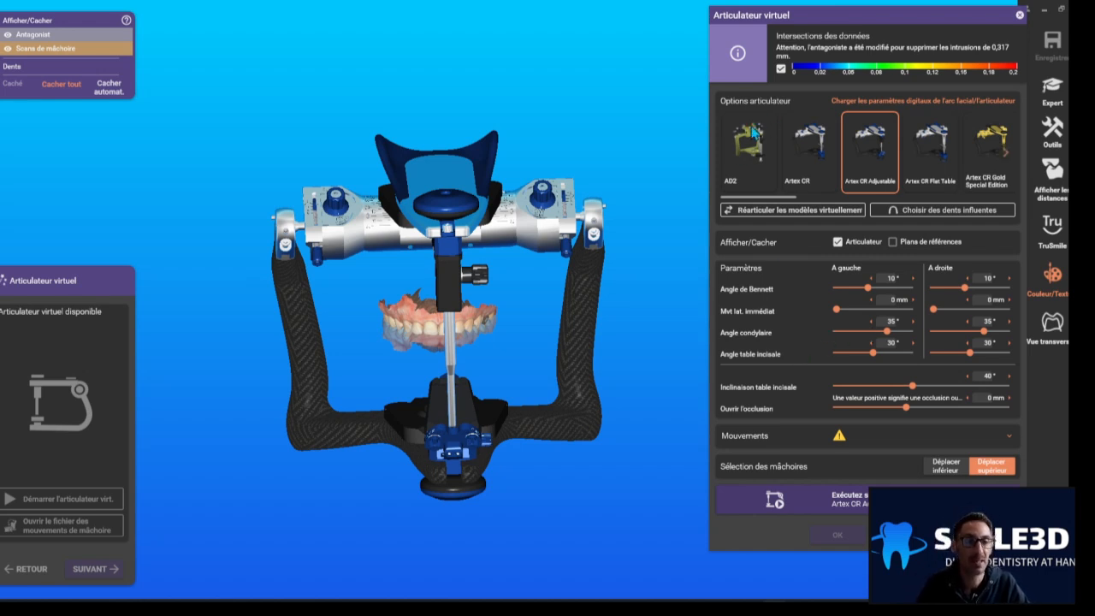
pyautogui.click(1007, 157)
pyautogui.click(1007, 156)
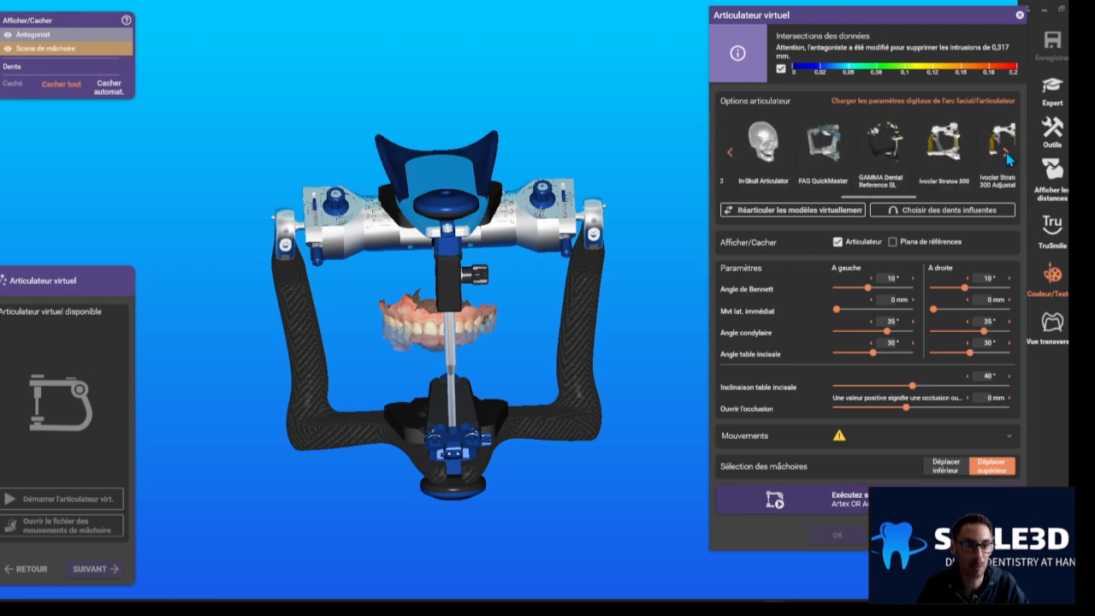
pyautogui.click(1005, 154)
pyautogui.click(1006, 154)
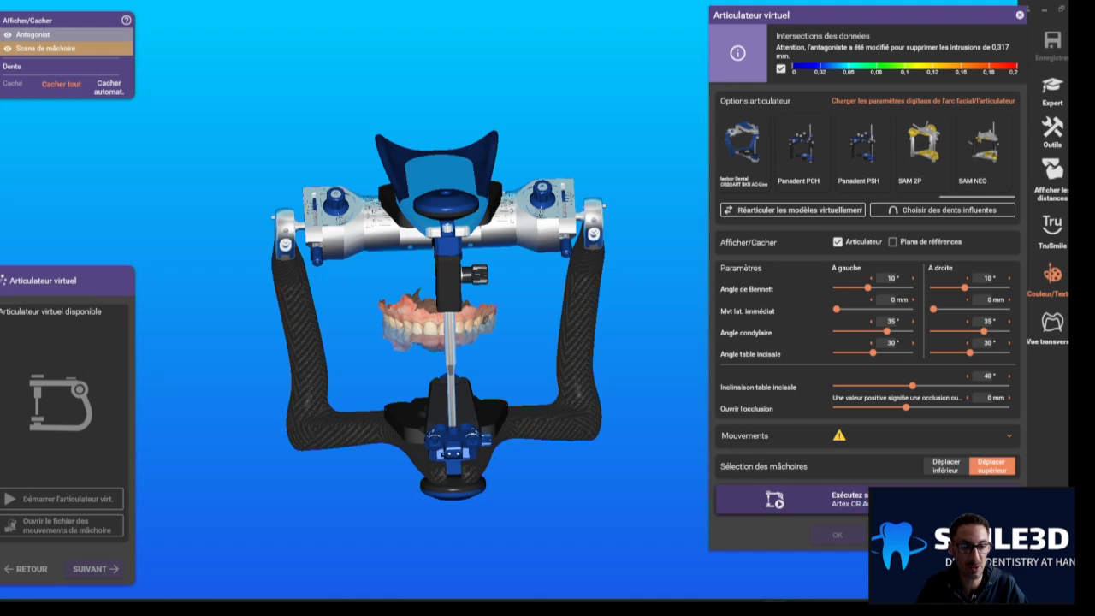
# Step: Run the simulation on the Artex CR Adjustable articulator and accept the result
pyautogui.click(881, 500)
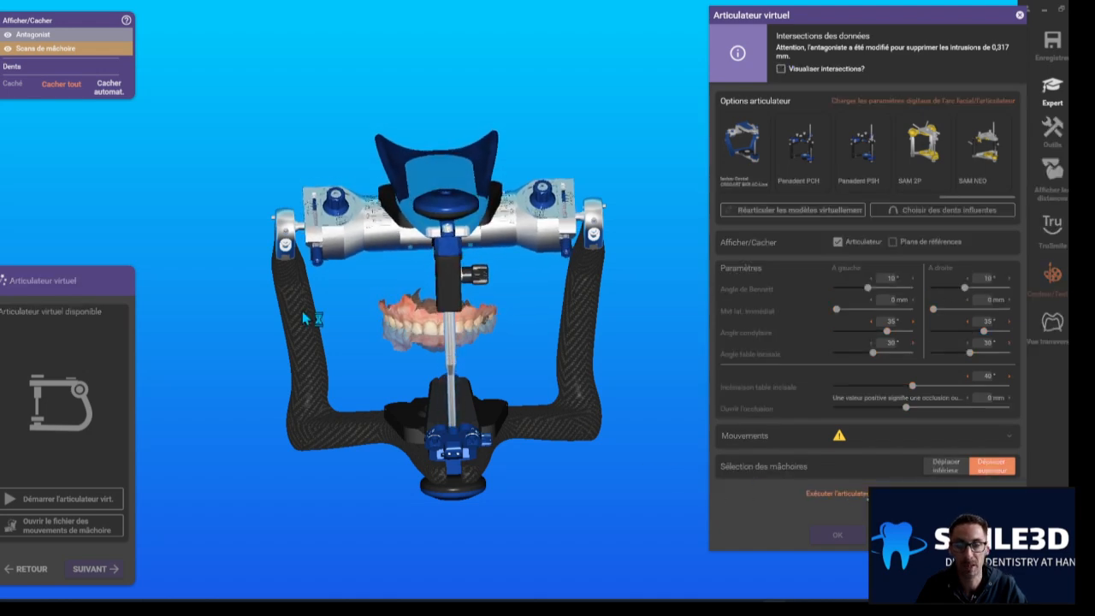
pyautogui.moveTo(464, 298); pyautogui.dragTo(465, 298, button='right')
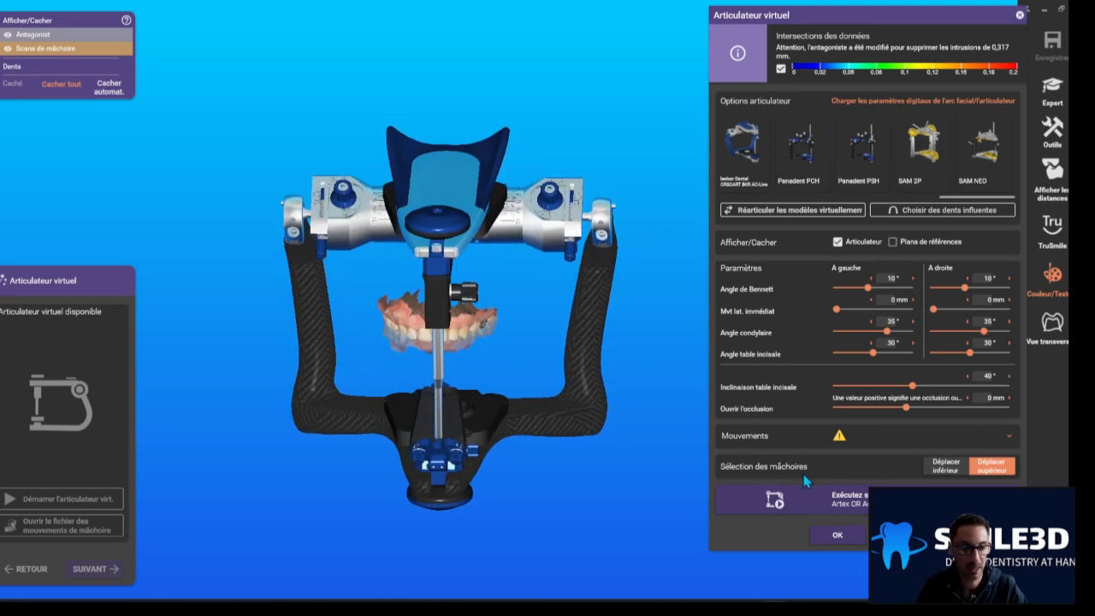
pyautogui.click(837, 539)
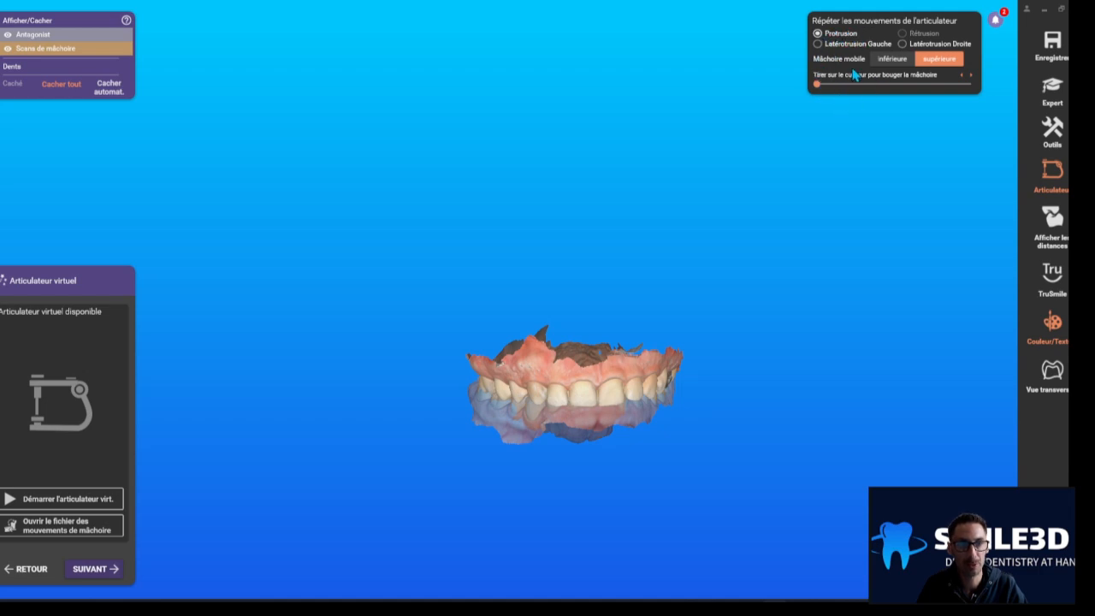
# Step: Try the protrusion movement with the upper jaw as the mobile jaw, and proceed to margin detection for tooth 46
pyautogui.moveTo(819, 91); pyautogui.dragTo(744, 92)
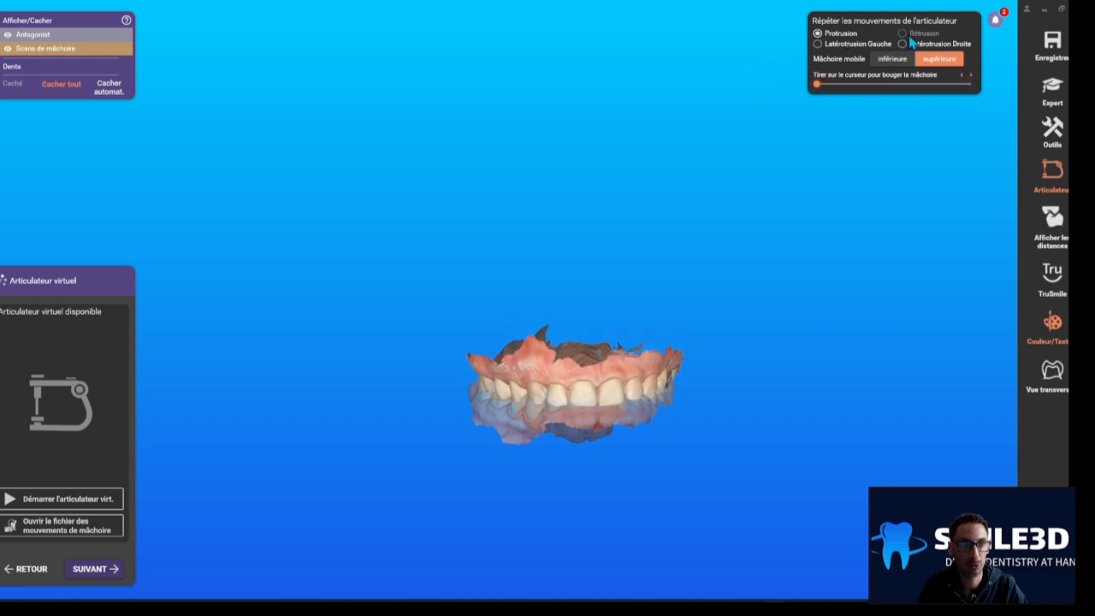
pyautogui.moveTo(528, 268); pyautogui.dragTo(282, 368, button='right')
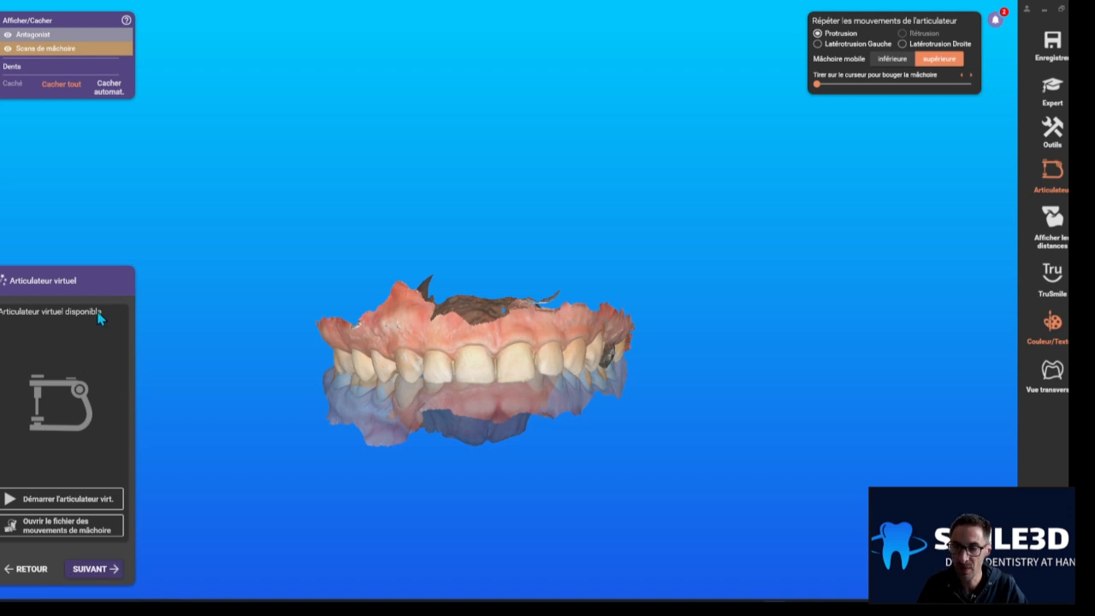
pyautogui.click(94, 569)
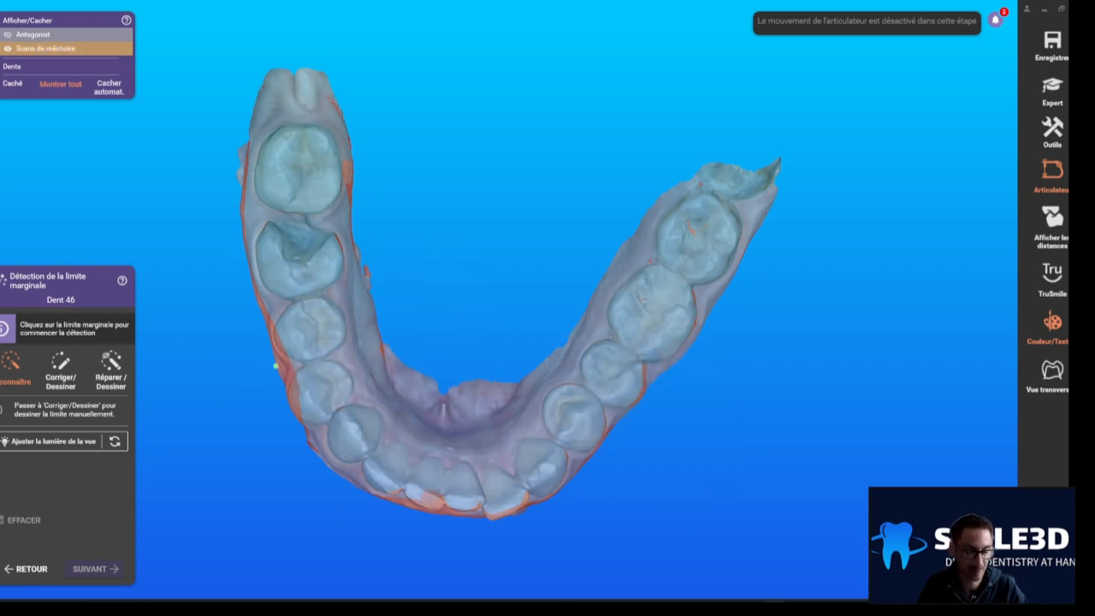
# Step: Make the jaw scan fully opaque and examine the preparation edges of tooth 46 up close from several sides
pyautogui.moveTo(53, 48); pyautogui.dragTo(139, 48)
pyautogui.scroll(3, 405, 244)
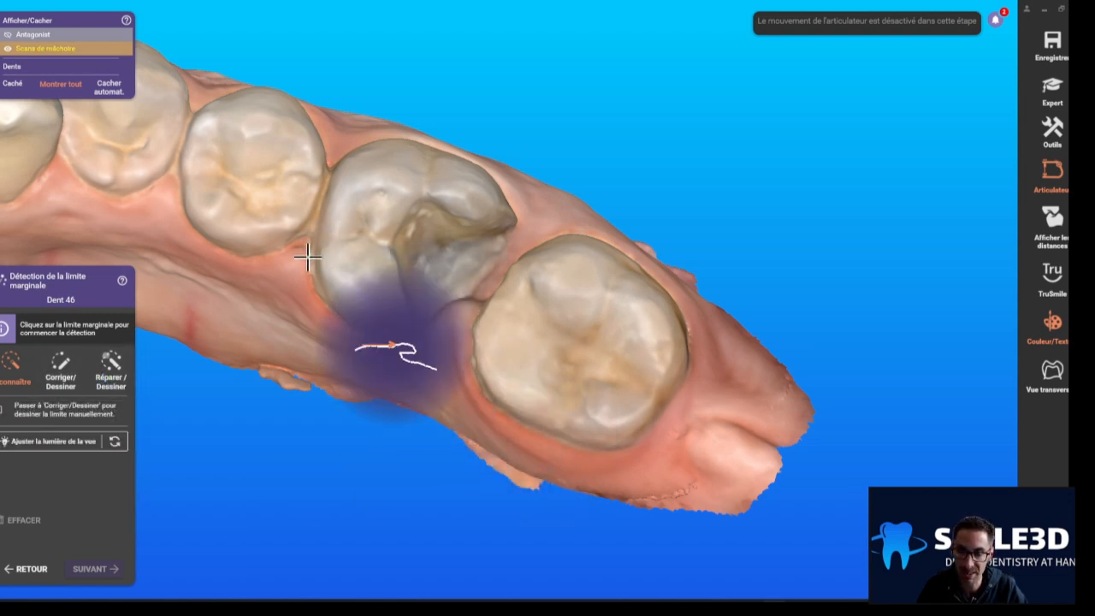
pyautogui.scroll(5, 307, 256)
pyautogui.scroll(3, 307, 257)
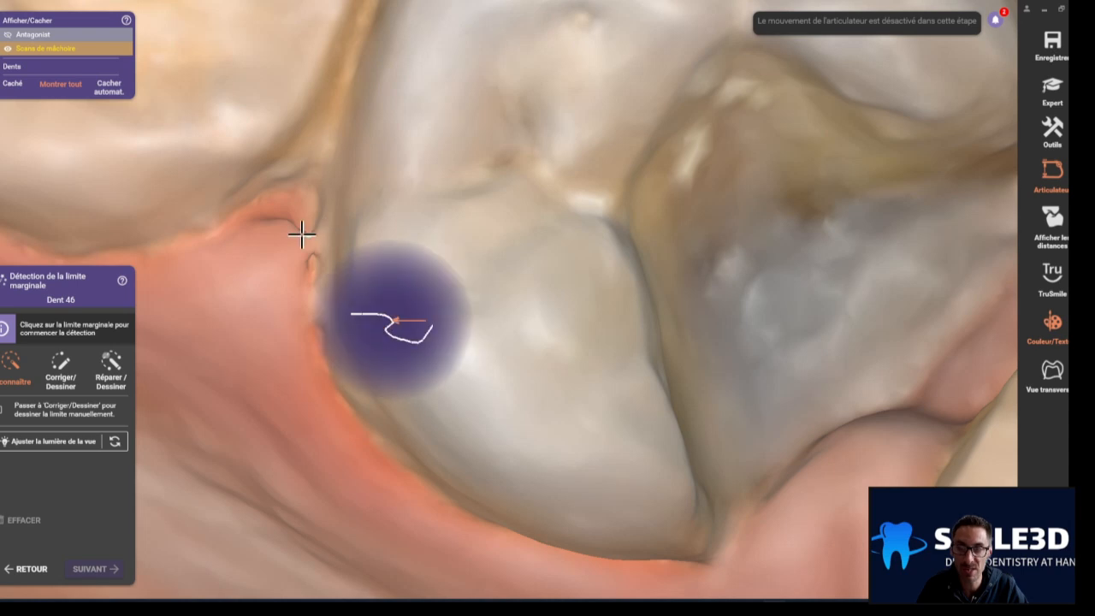
pyautogui.moveTo(334, 243); pyautogui.dragTo(332, 250, button='right')
pyautogui.scroll(5, 247, 255)
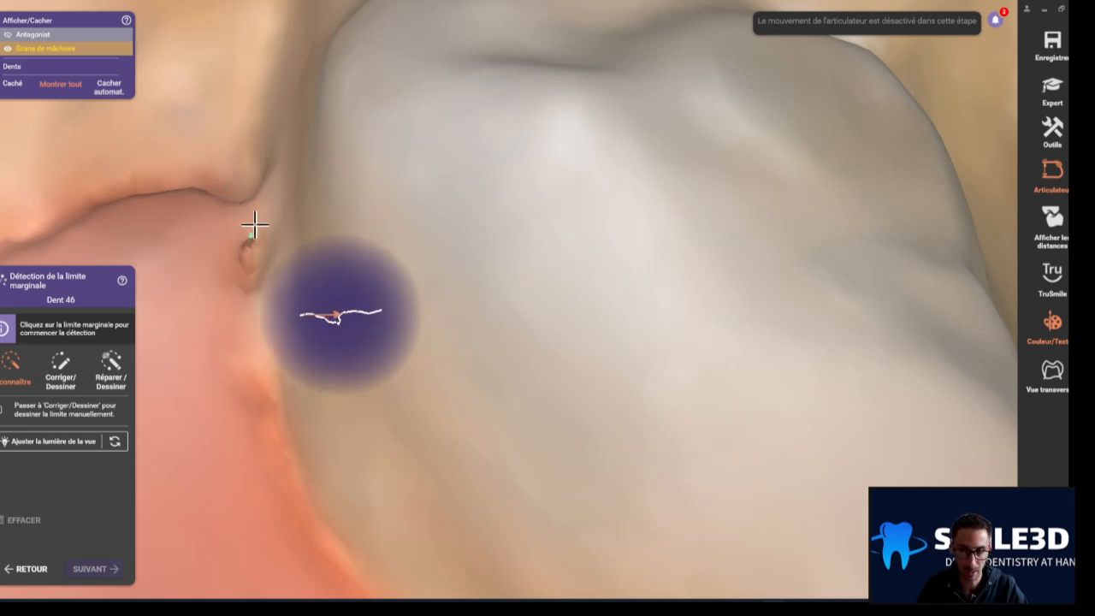
pyautogui.scroll(-10, 311, 237)
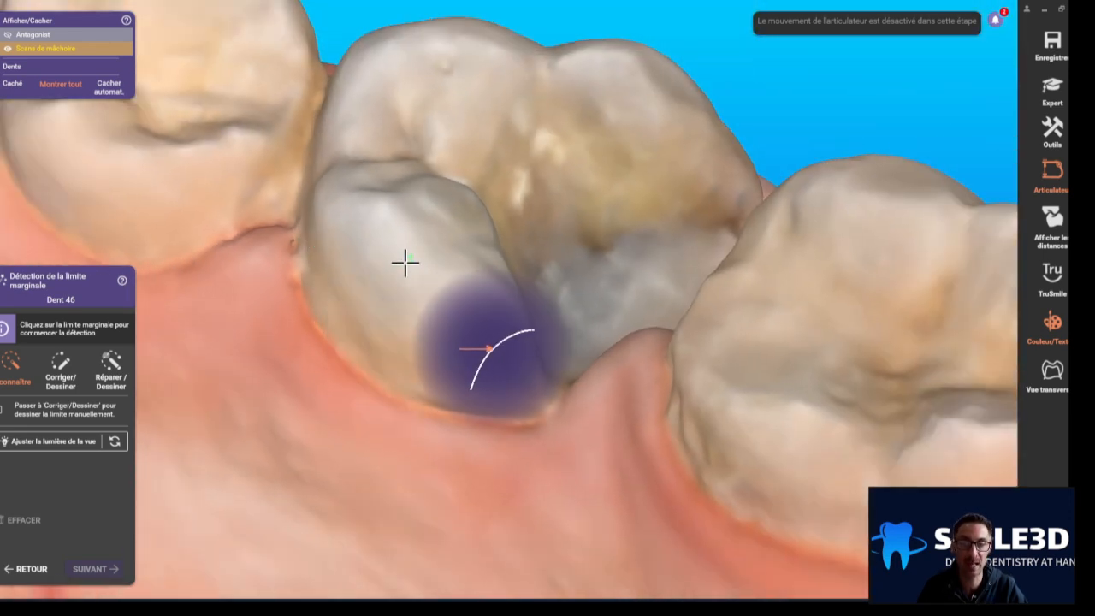
pyautogui.moveTo(404, 262); pyautogui.dragTo(399, 274, button='right')
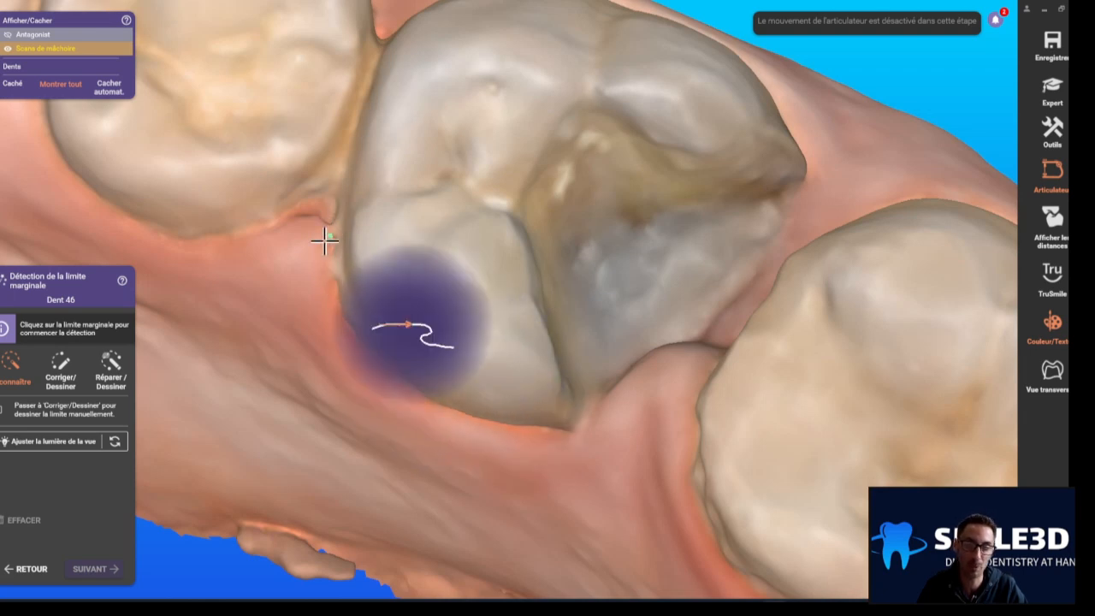
pyautogui.moveTo(333, 229); pyautogui.dragTo(405, 272, button='right')
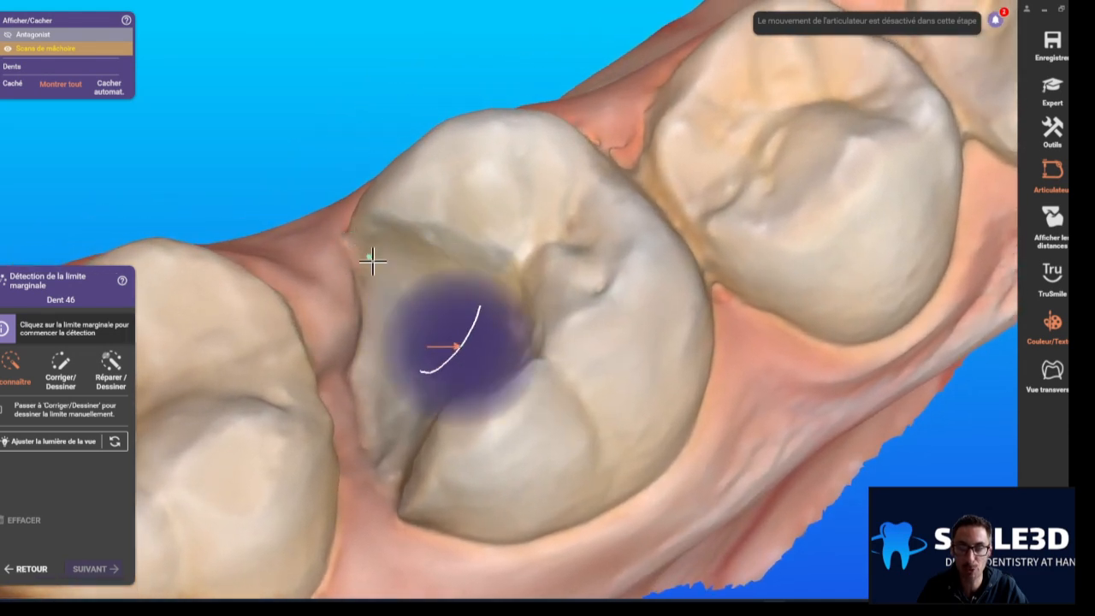
# Step: Switch to manual margin drawing, clear the trial magnetic point and choose free drawing
pyautogui.click(62, 379)
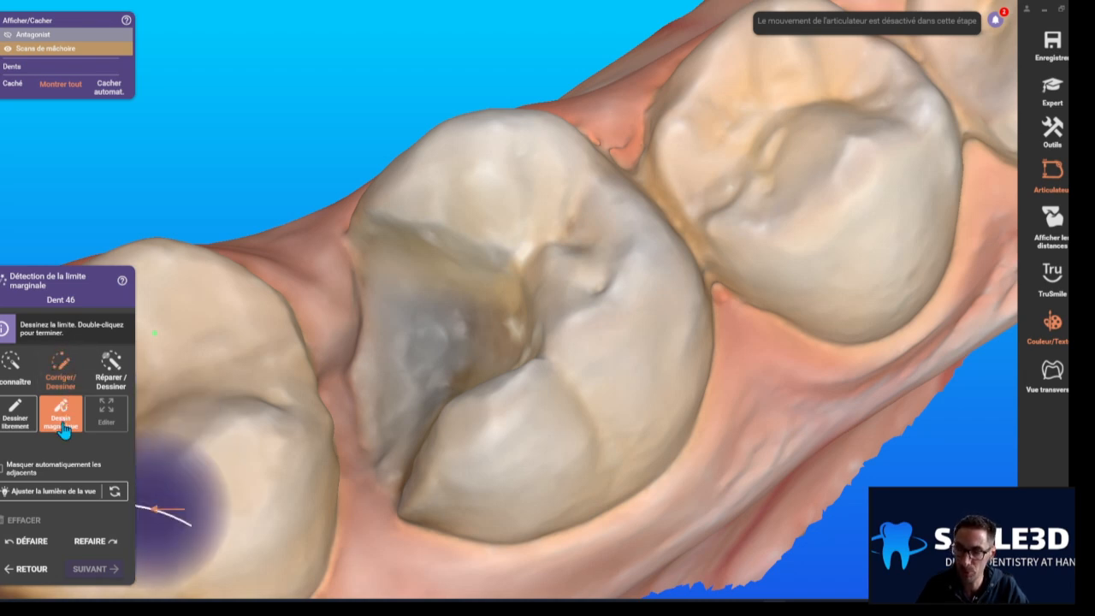
pyautogui.click(359, 217)
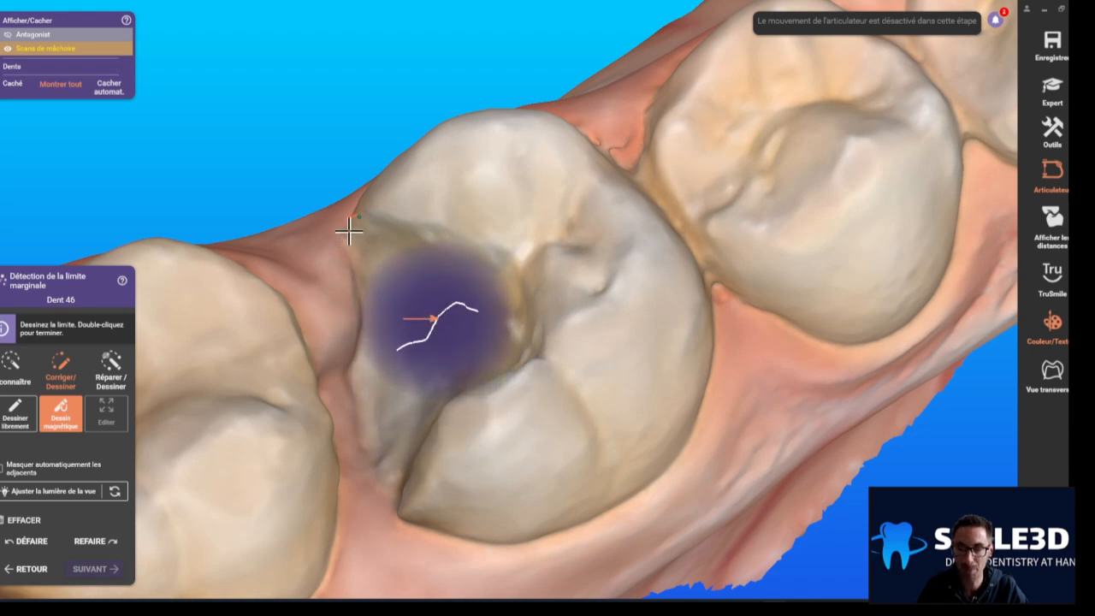
pyautogui.click(26, 519)
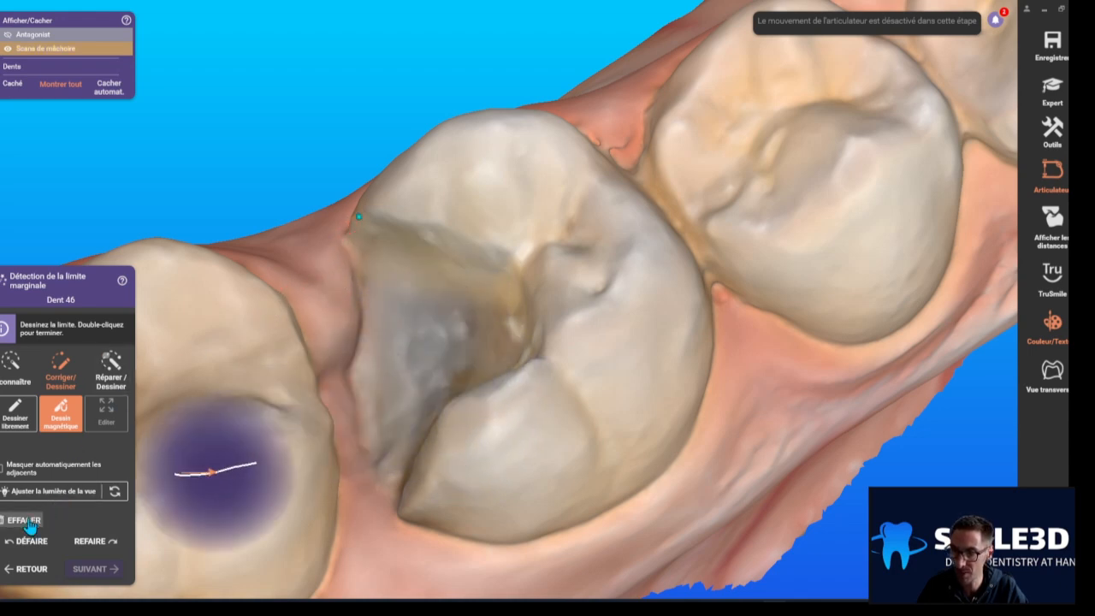
pyautogui.click(26, 425)
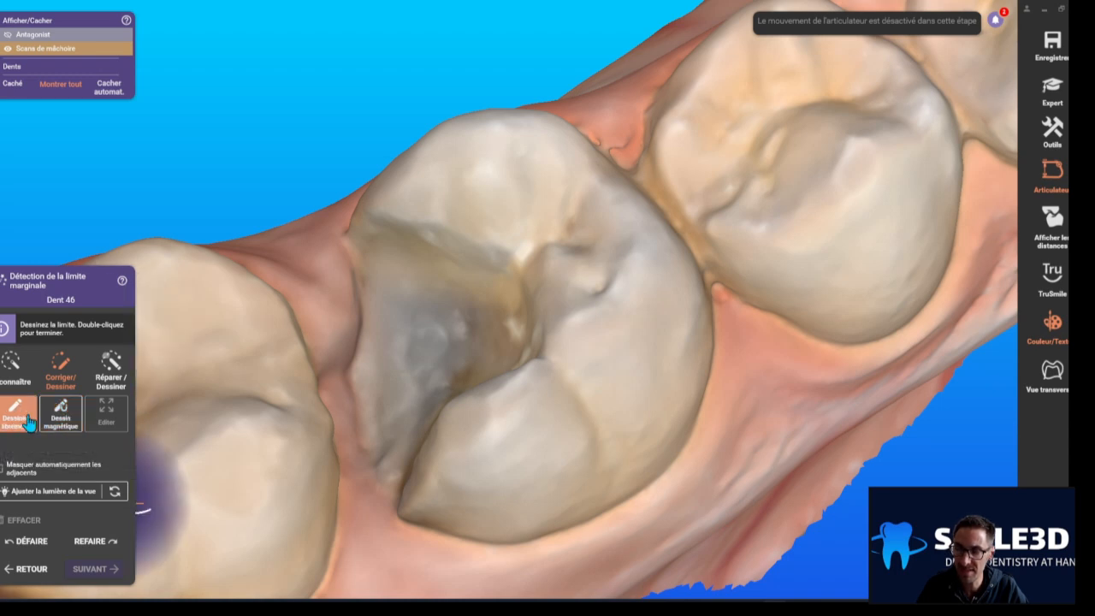
# Step: Draw the margin of tooth 46 freehand from the distal edge along the first cavity wall to the middle of the occlusal surface
pyautogui.scroll(5, 436, 234)
pyautogui.moveTo(435, 234); pyautogui.dragTo(396, 146, button='right')
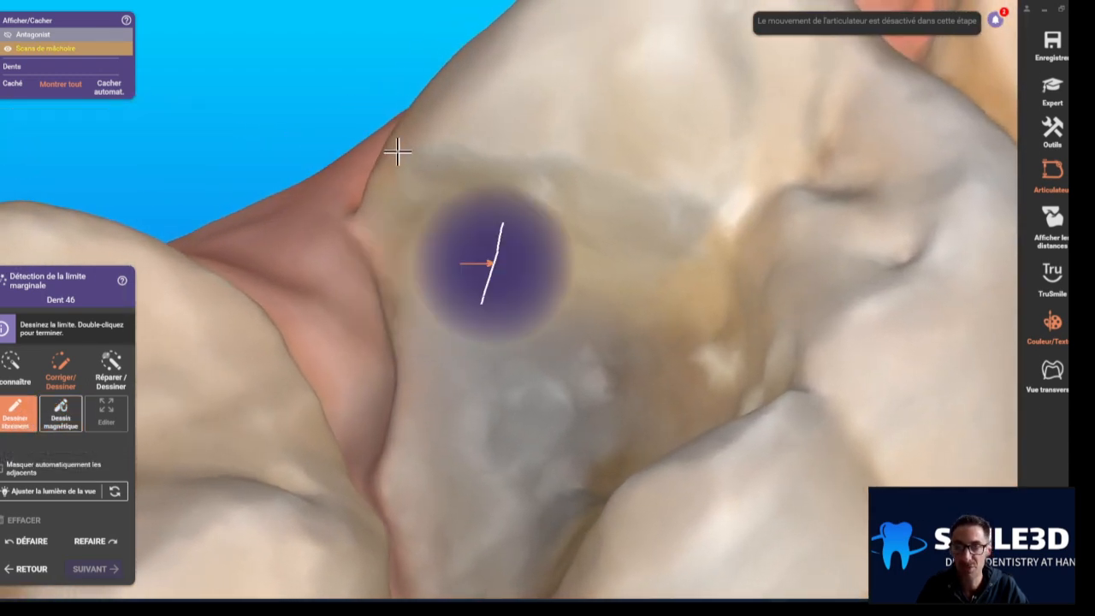
pyautogui.click(399, 147)
pyautogui.click(453, 140)
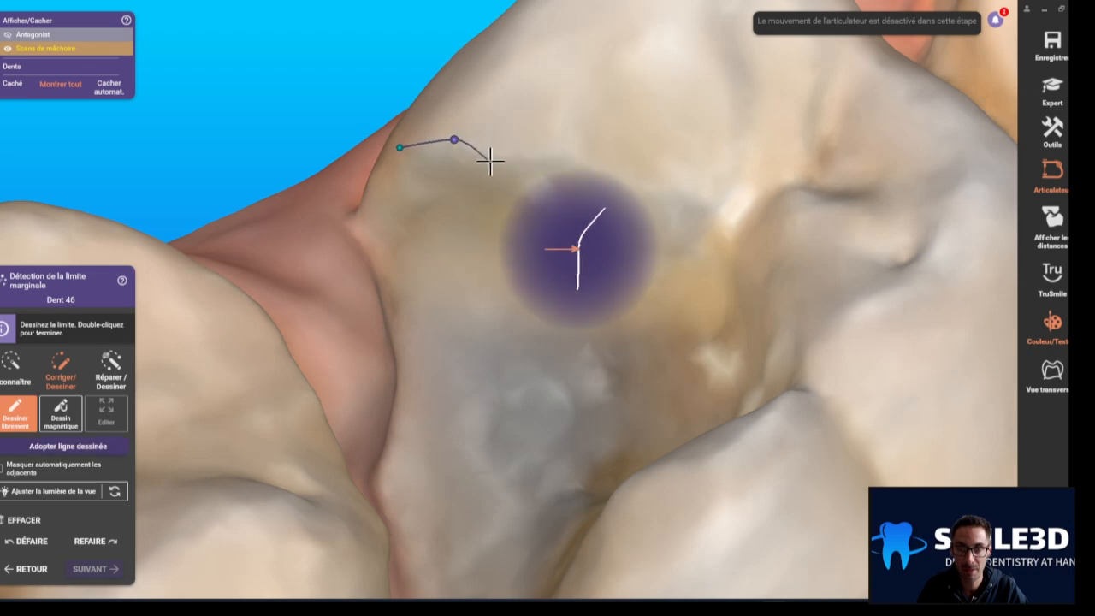
pyautogui.click(494, 161)
pyautogui.click(572, 161)
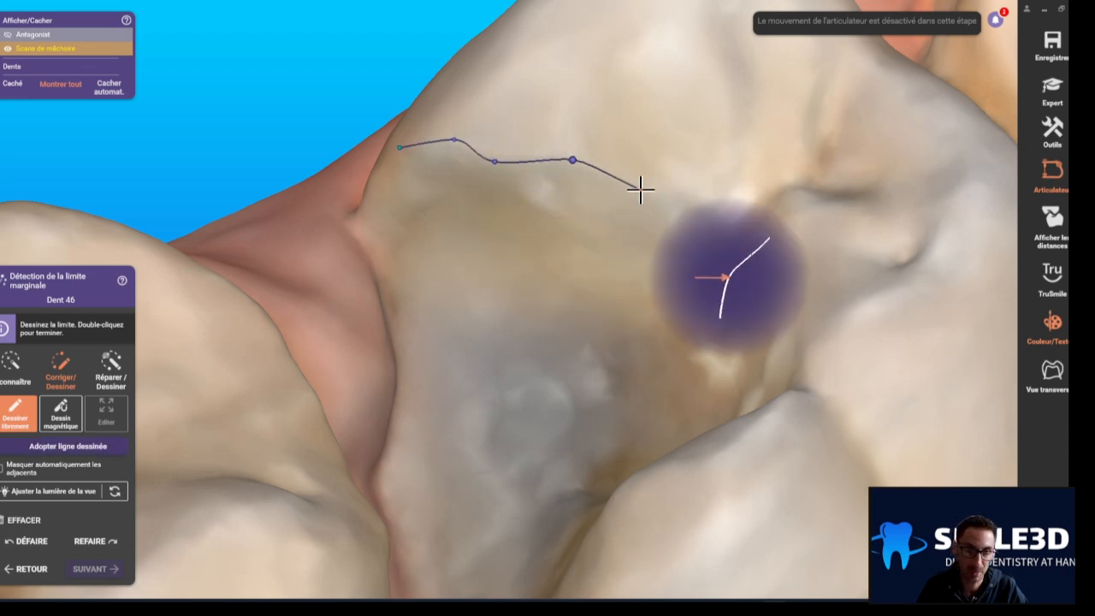
pyautogui.click(640, 188)
pyautogui.moveTo(726, 213); pyautogui.dragTo(624, 321, button='right')
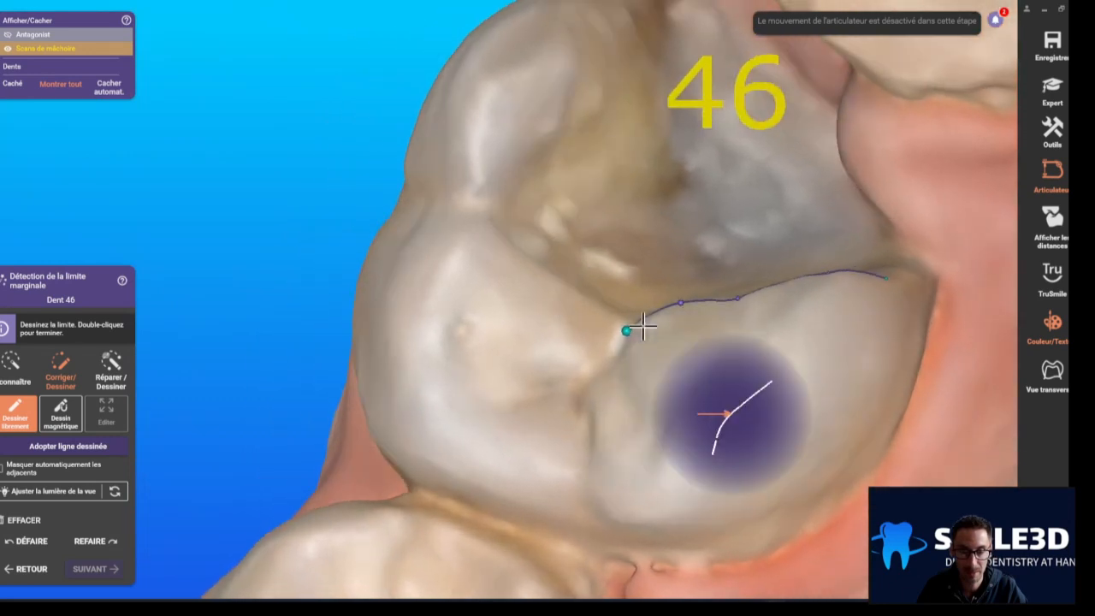
pyautogui.click(622, 316)
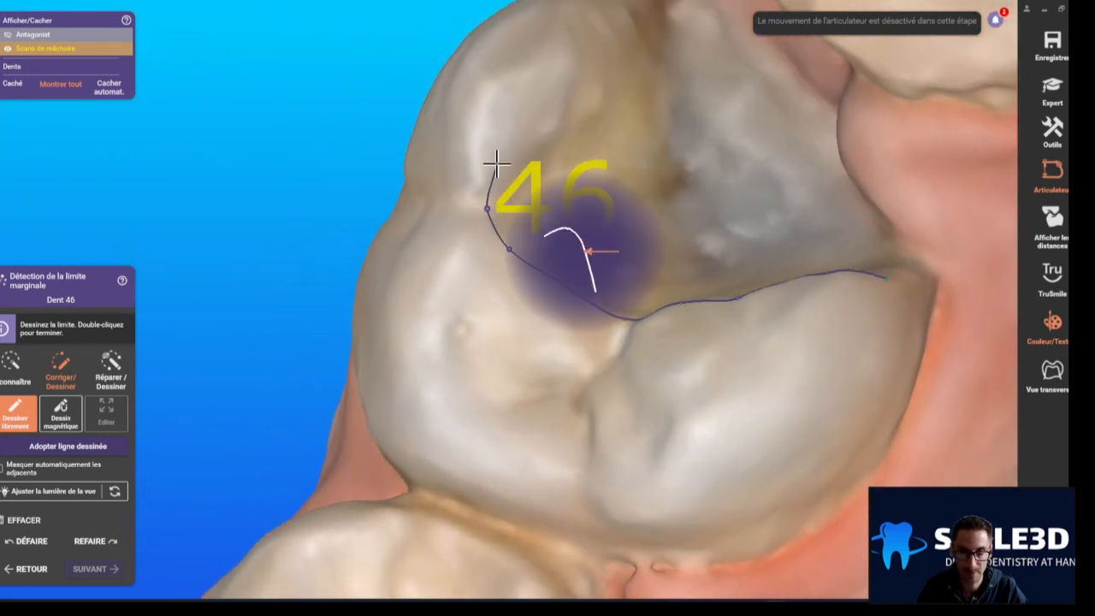
# Step: Continue the margin along the opposite cusp and around its outer corner down to the distal gum edge near the neighbouring molar
pyautogui.moveTo(560, 115); pyautogui.dragTo(569, 247, button='right')
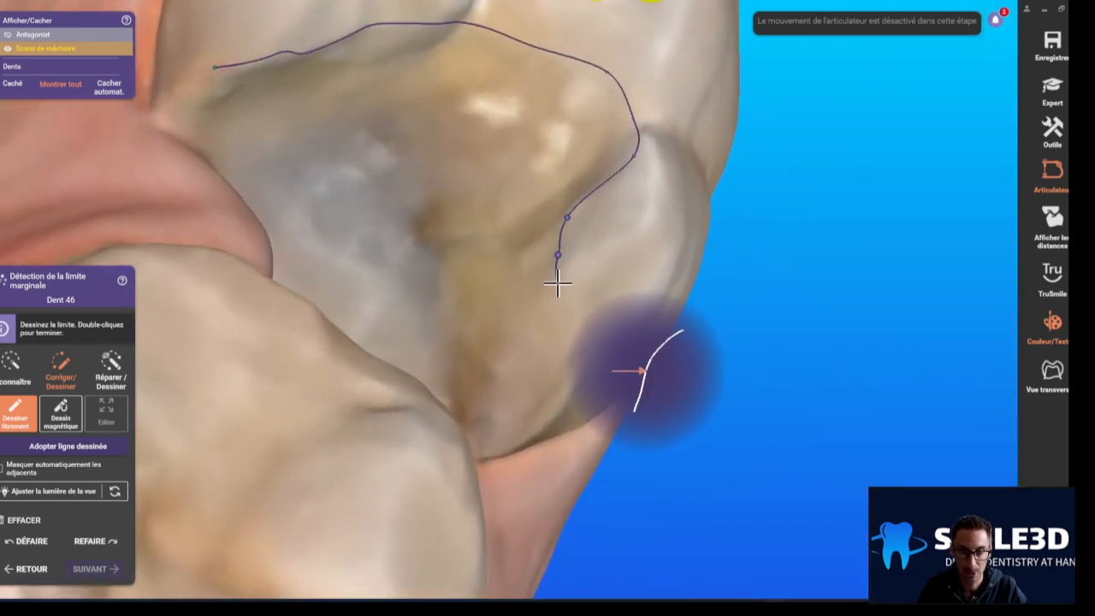
pyautogui.moveTo(588, 349); pyautogui.dragTo(611, 343, button='right')
pyautogui.scroll(-3, 613, 345)
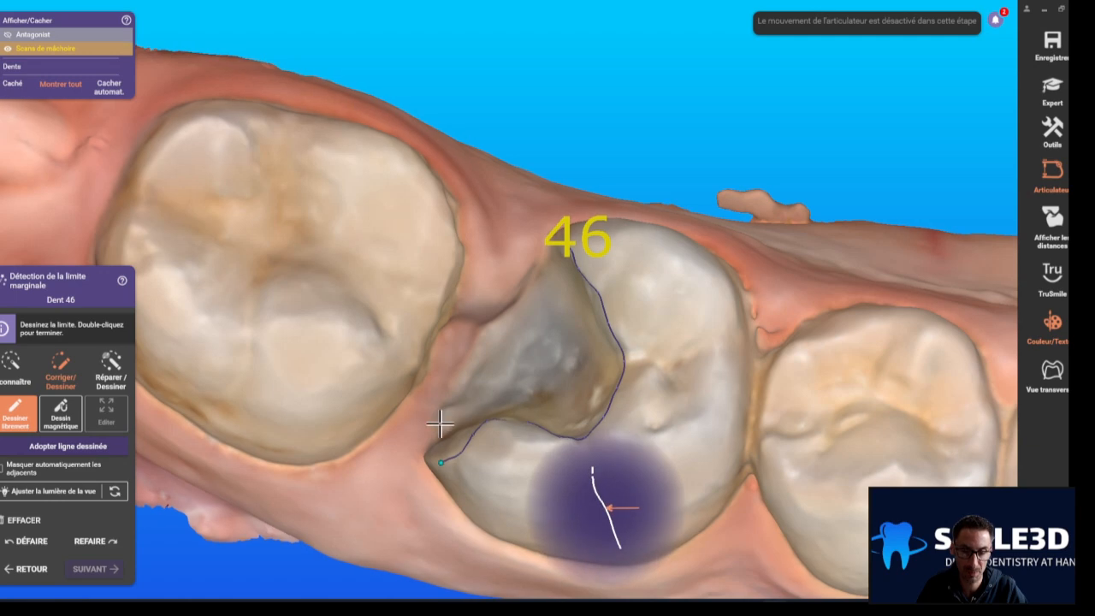
pyautogui.scroll(5, 440, 428)
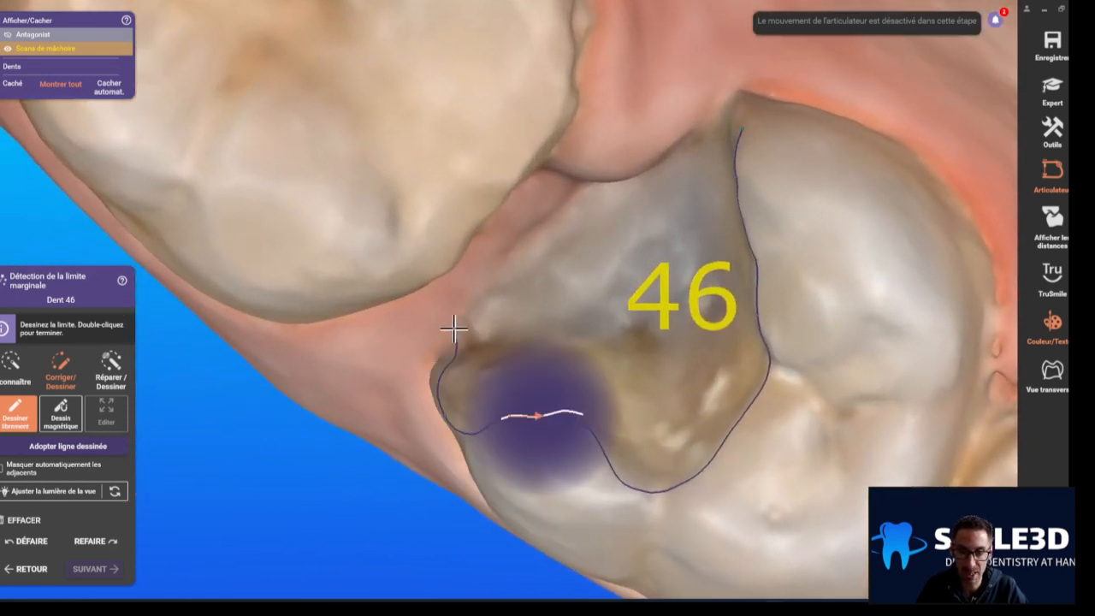
pyautogui.moveTo(431, 370)
pyautogui.mouseDown(button='right')
pyautogui.moveTo(496, 344)
pyautogui.moveTo(427, 325)
pyautogui.moveTo(523, 297)
pyautogui.moveTo(496, 327)
pyautogui.moveTo(521, 275)
pyautogui.moveTo(472, 311)
pyautogui.moveTo(496, 324)
pyautogui.moveTo(533, 313)
pyautogui.moveTo(465, 435)
pyautogui.moveTo(481, 297)
pyautogui.moveTo(501, 276)
pyautogui.mouseUp(button='right')
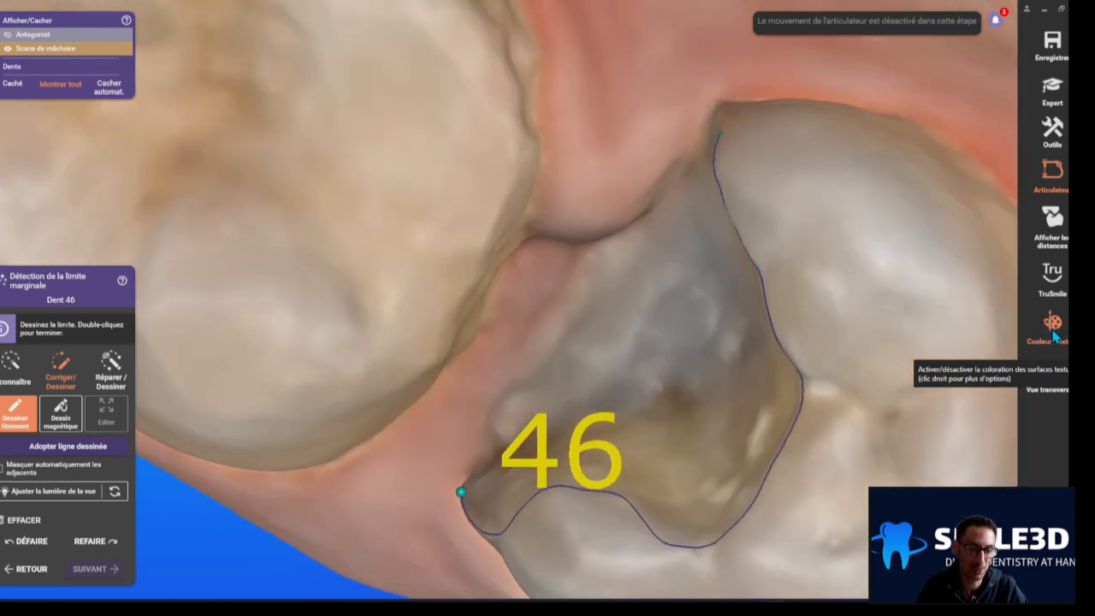
# Step: Hide the scan colours and continue the margin of tooth 46 point by point along the distal cavity edge facing the neighbouring molar
pyautogui.click(1054, 336)
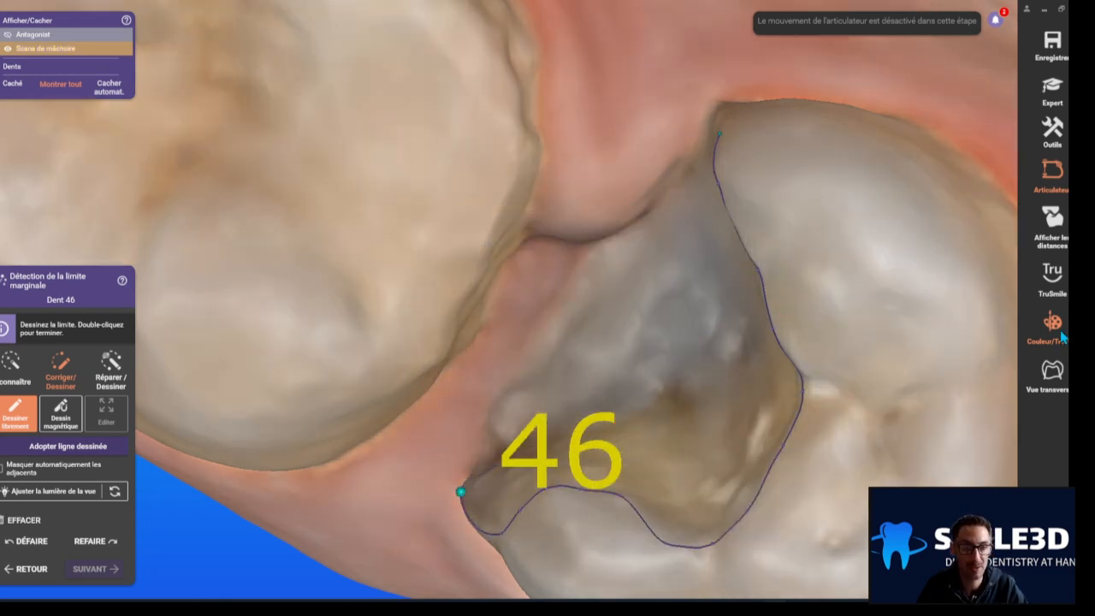
pyautogui.click(1059, 338)
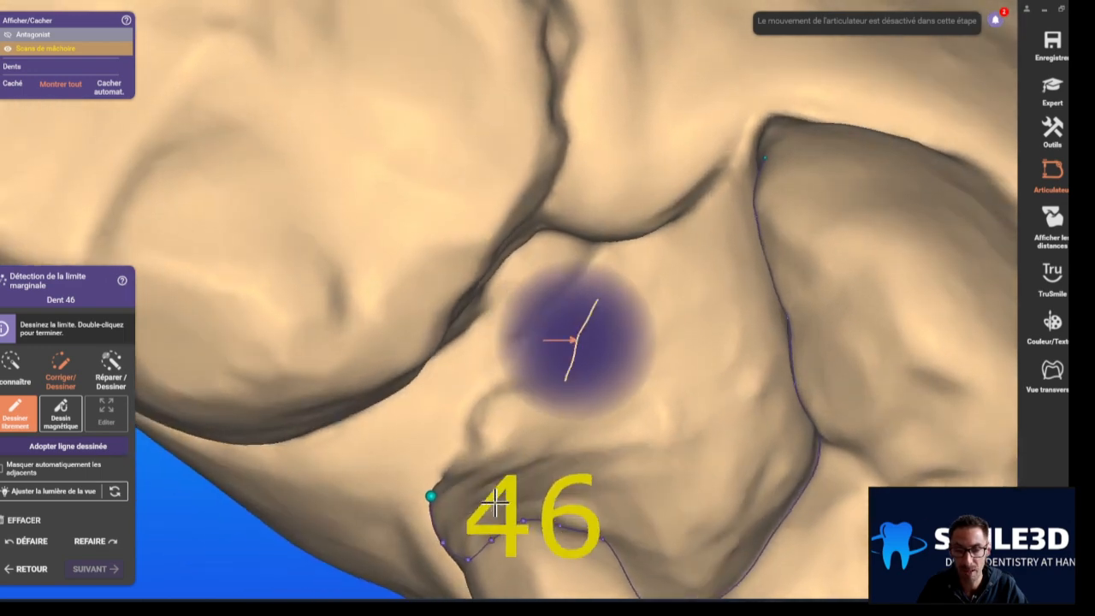
pyautogui.moveTo(495, 502); pyautogui.dragTo(467, 496, button='right')
pyautogui.click(446, 454)
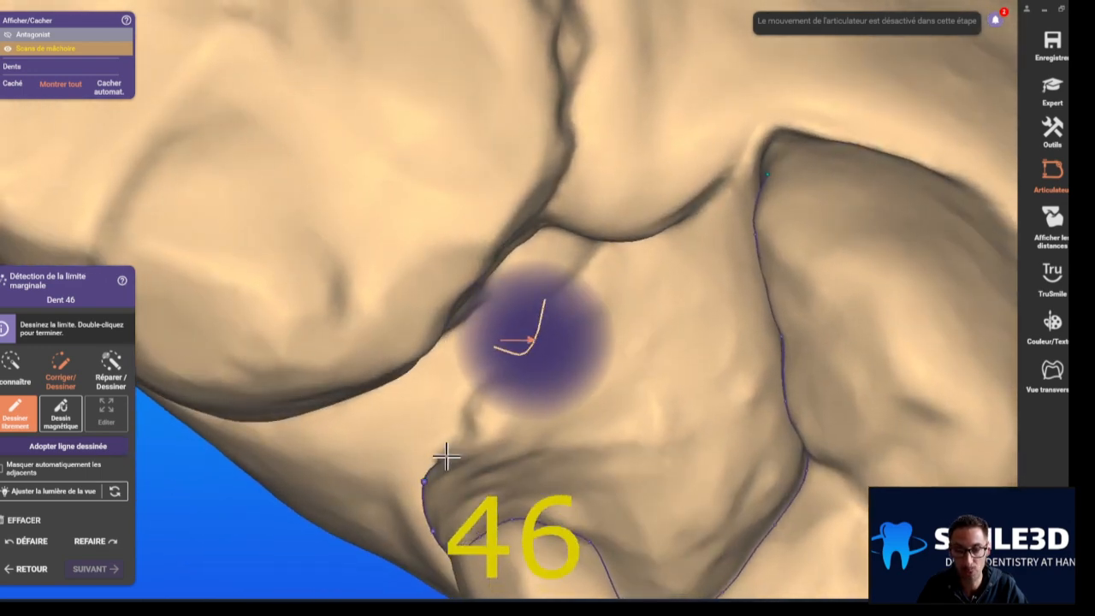
pyautogui.click(463, 429)
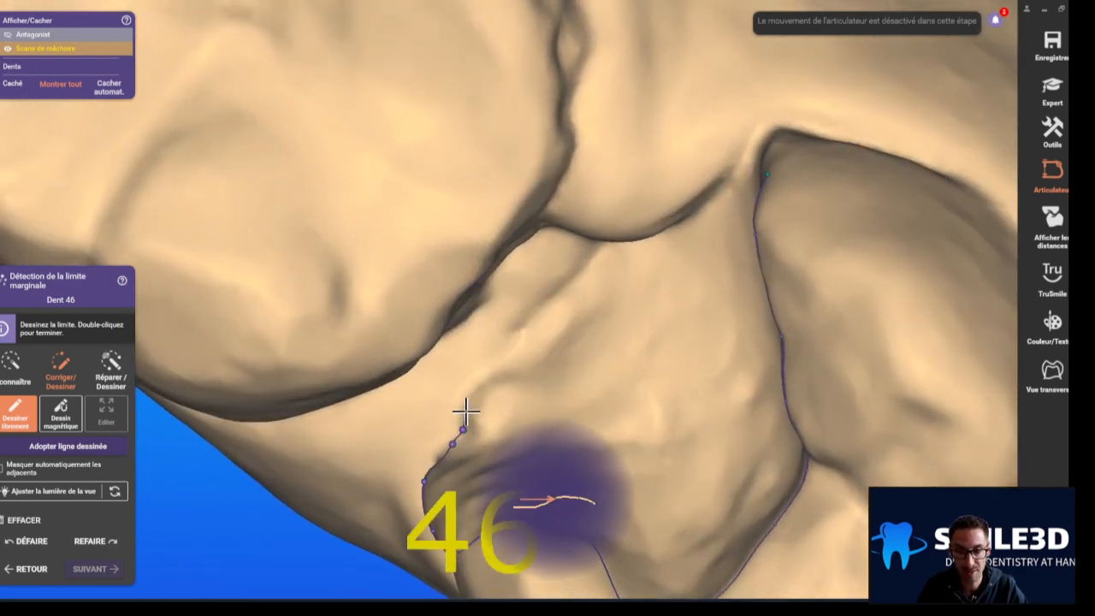
pyautogui.click(463, 407)
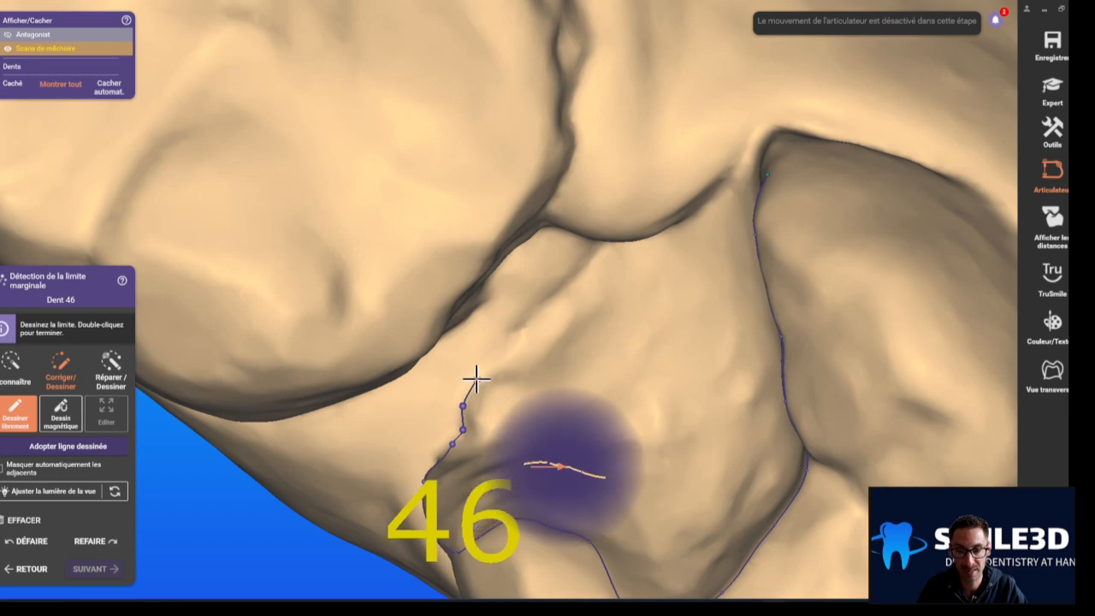
pyautogui.click(477, 378)
pyautogui.click(510, 360)
pyautogui.click(523, 339)
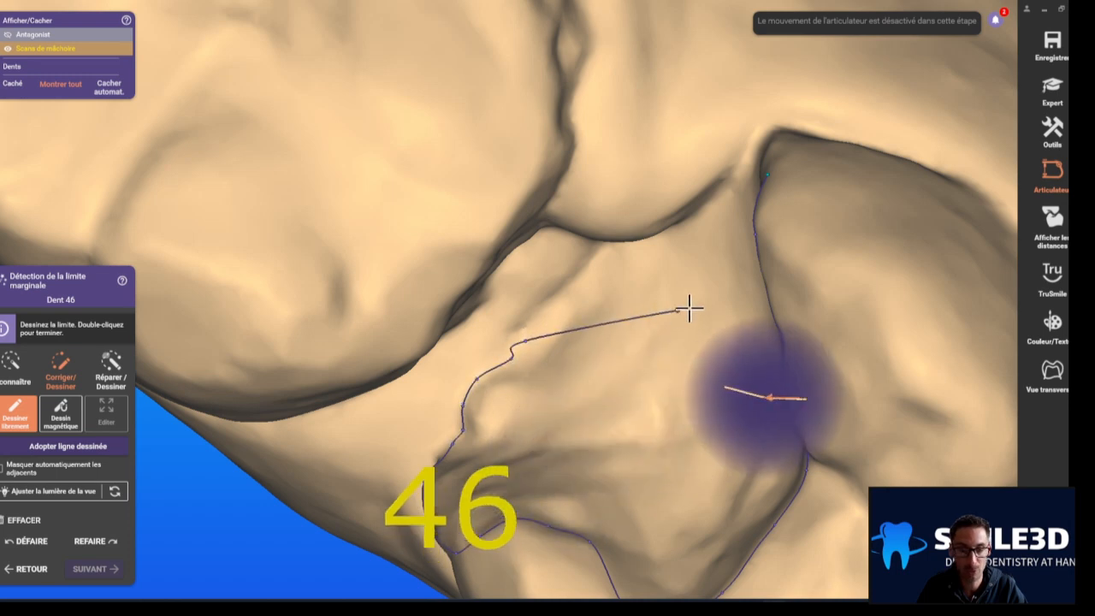
# Step: Restore the scan colours and extend the margin along the boundary between preparation and gum between the two molars
pyautogui.click(1052, 323)
pyautogui.scroll(3, 594, 411)
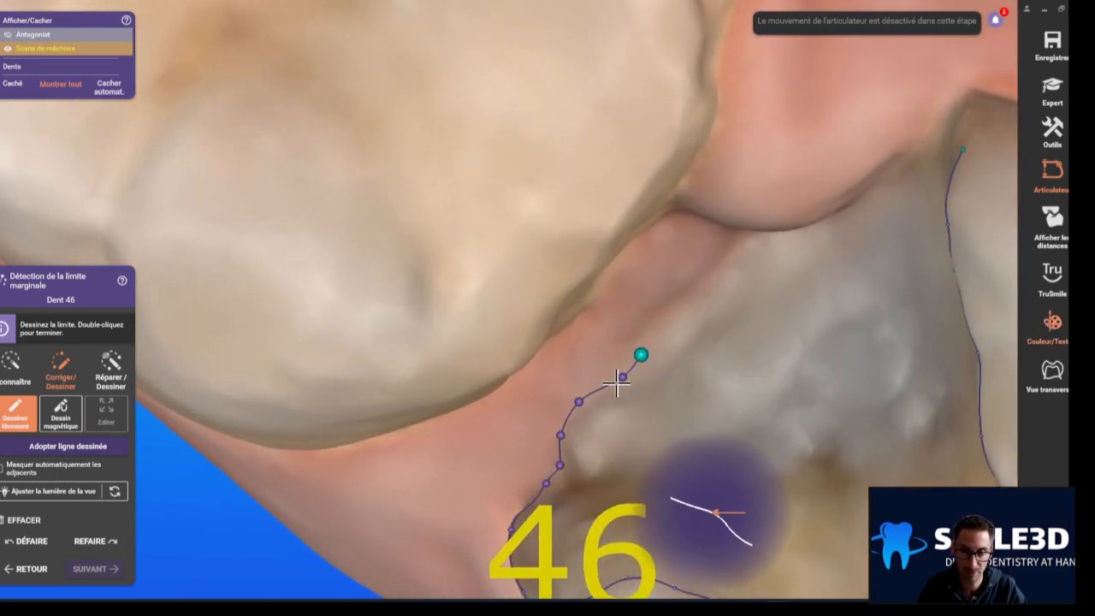
pyautogui.moveTo(650, 349); pyautogui.dragTo(705, 364, button='right')
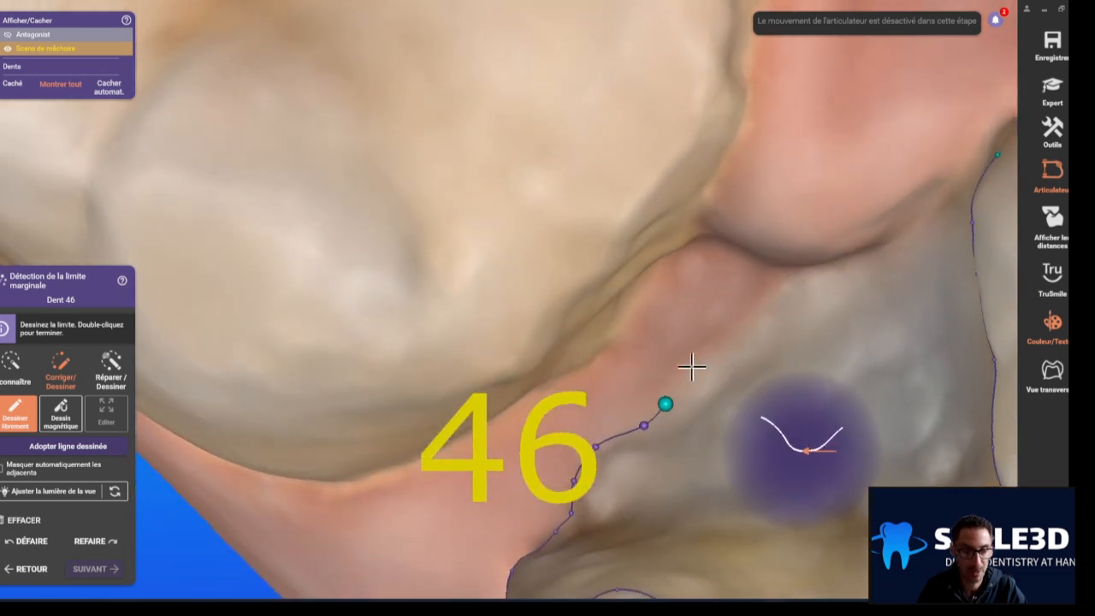
pyautogui.click(682, 374)
pyautogui.click(725, 345)
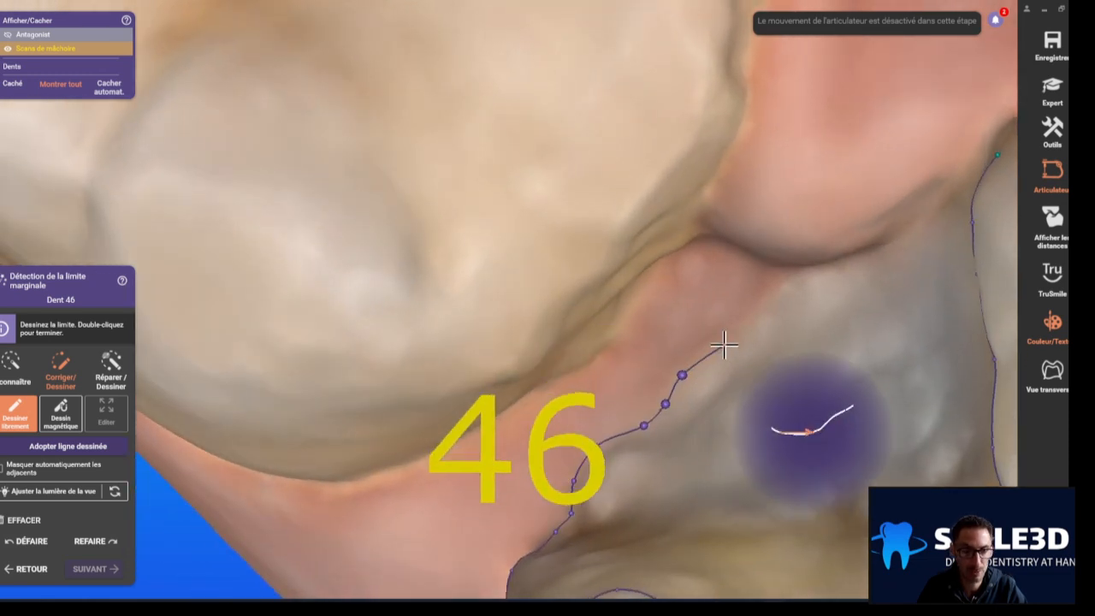
pyautogui.click(771, 293)
pyautogui.click(802, 265)
# Step: Draw the remaining margin up the far cavity edge of tooth 46 and close the line at its starting point
pyautogui.moveTo(802, 265); pyautogui.dragTo(680, 372, button='right')
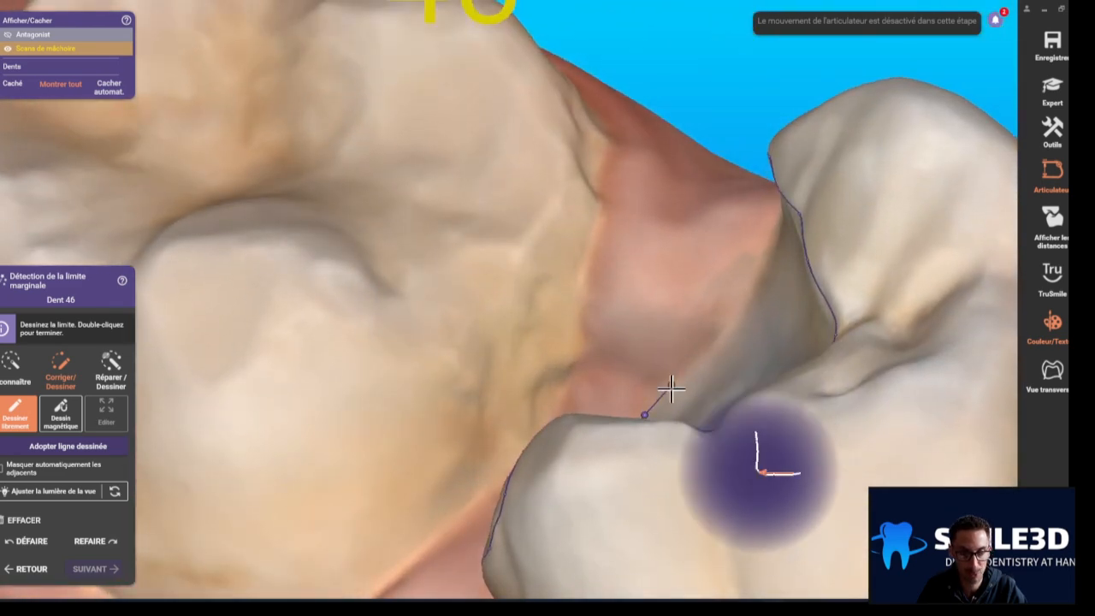
pyautogui.click(673, 382)
pyautogui.moveTo(726, 337); pyautogui.dragTo(738, 430, button='right')
pyautogui.click(716, 396)
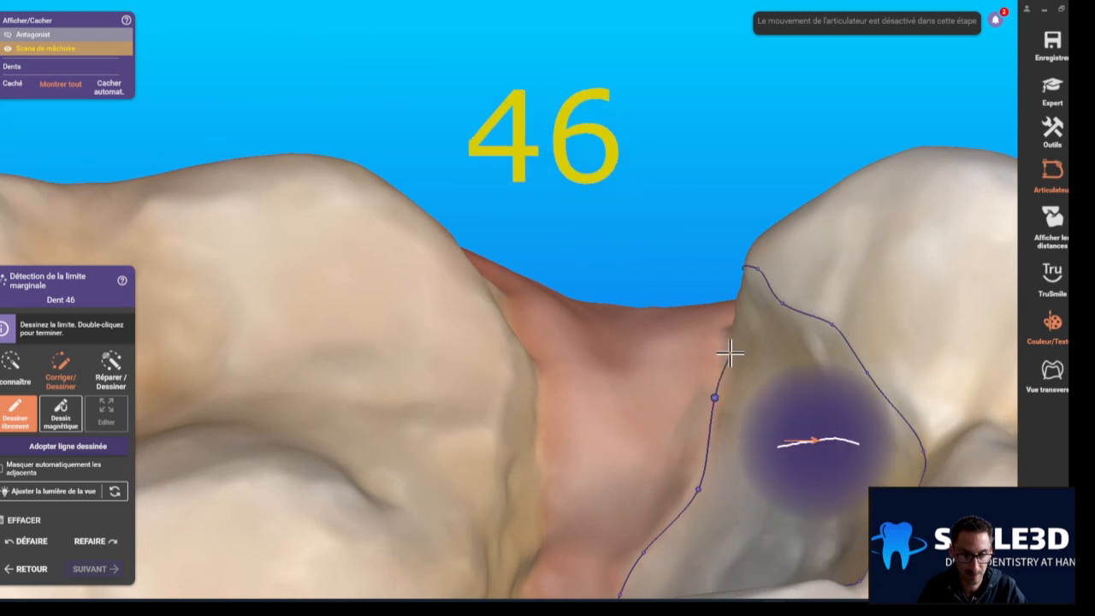
pyautogui.moveTo(721, 340); pyautogui.dragTo(581, 372, button='right')
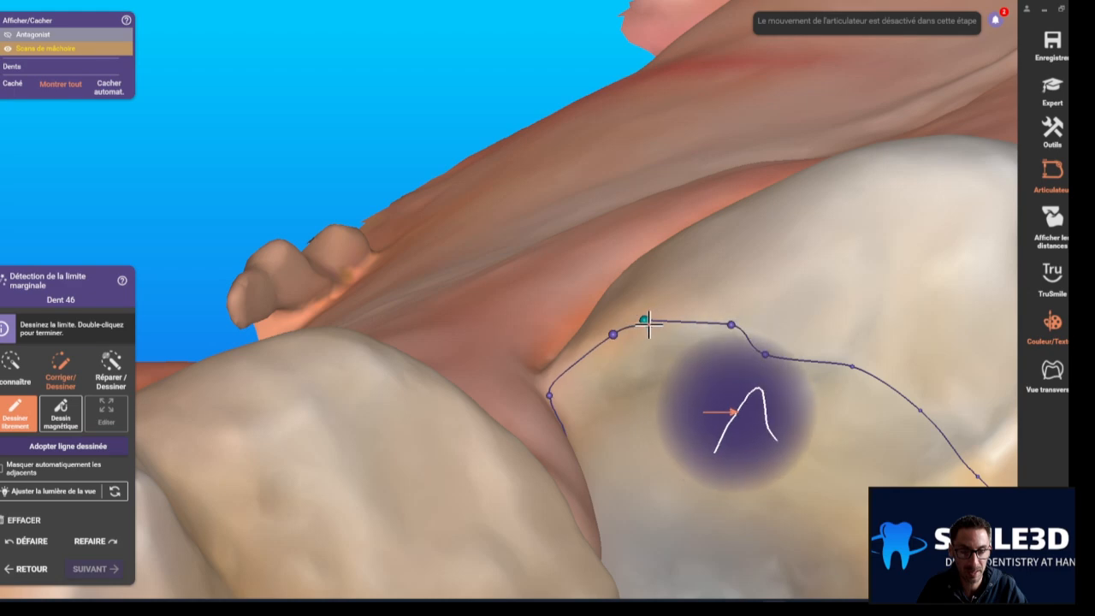
pyautogui.doubleClick(644, 327)
# Step: Move two low margin points up onto the outer edge of the cusp and accept the margin of tooth 46
pyautogui.moveTo(658, 410); pyautogui.dragTo(839, 478, button='right')
pyautogui.scroll(-5, 818, 427)
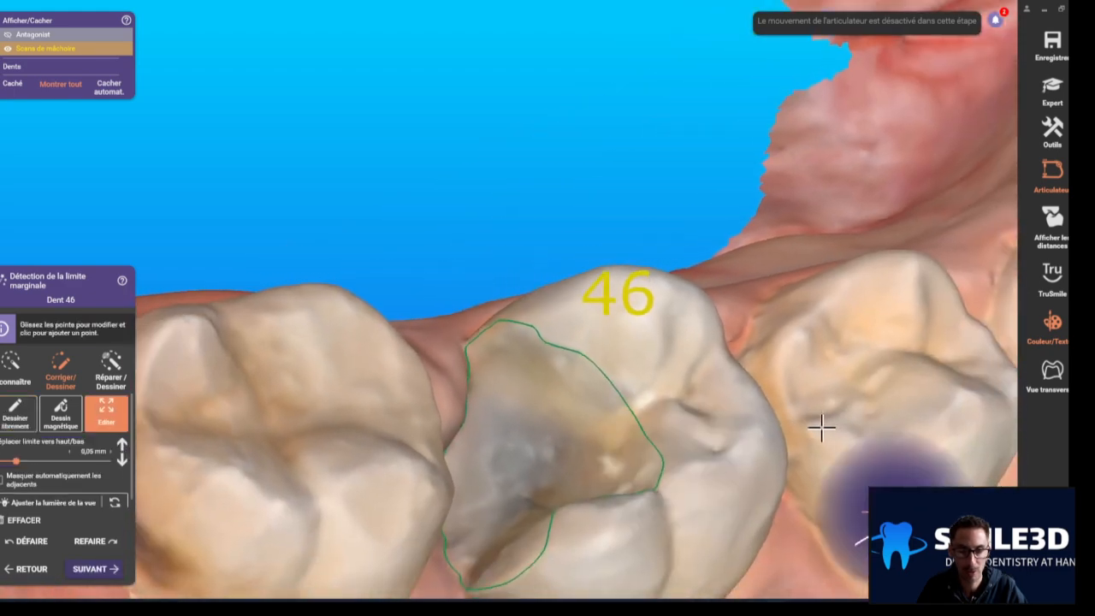
pyautogui.moveTo(827, 427); pyautogui.dragTo(635, 456, button='right')
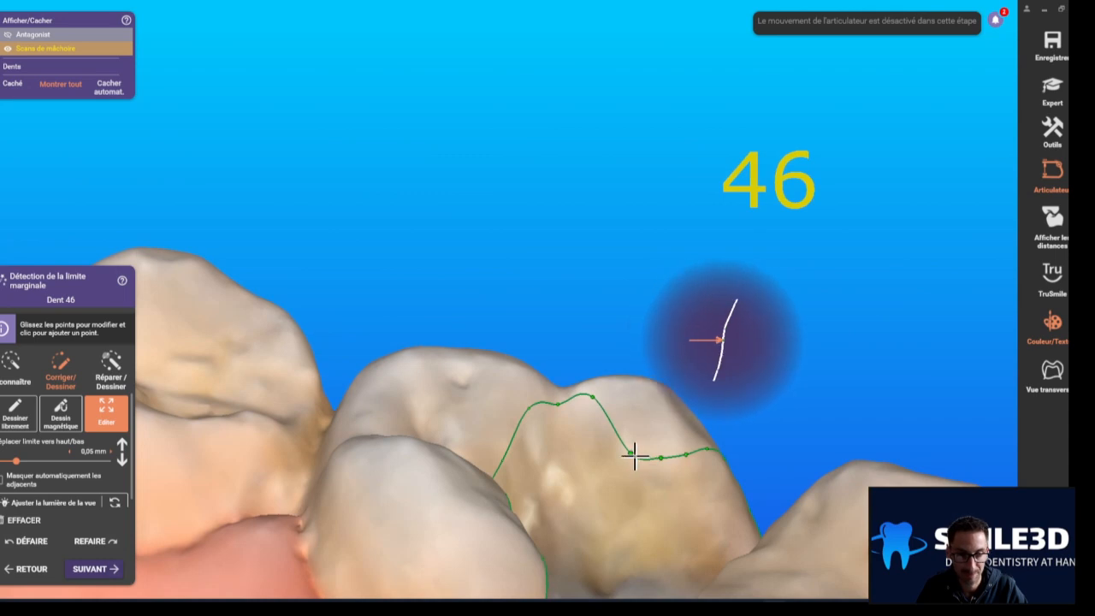
pyautogui.moveTo(629, 448); pyautogui.dragTo(645, 385)
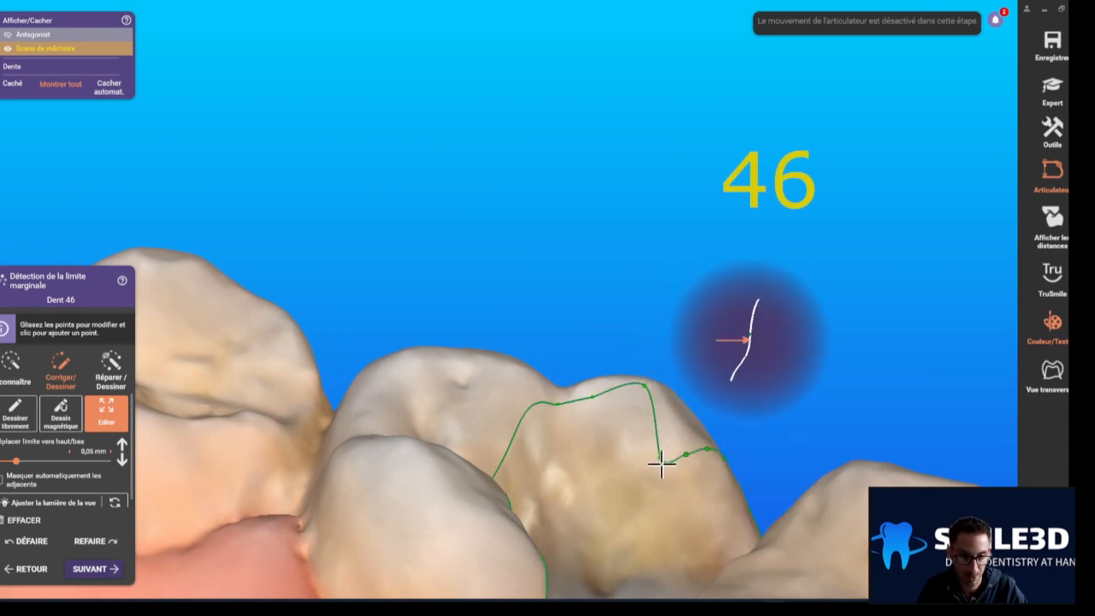
pyautogui.moveTo(660, 452); pyautogui.dragTo(670, 410)
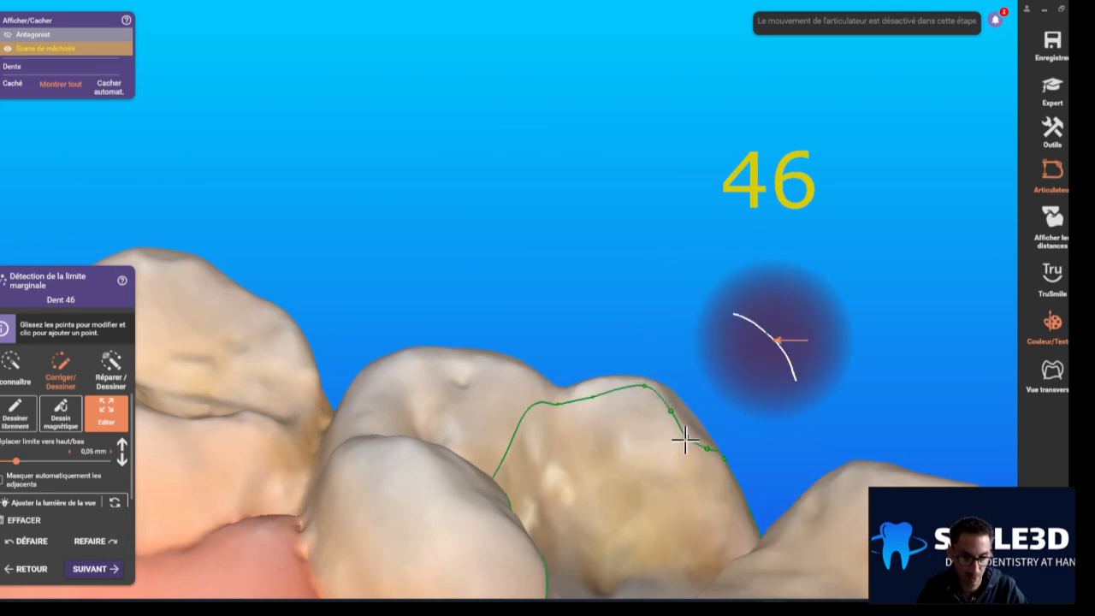
pyautogui.moveTo(683, 433); pyautogui.dragTo(684, 497, button='right')
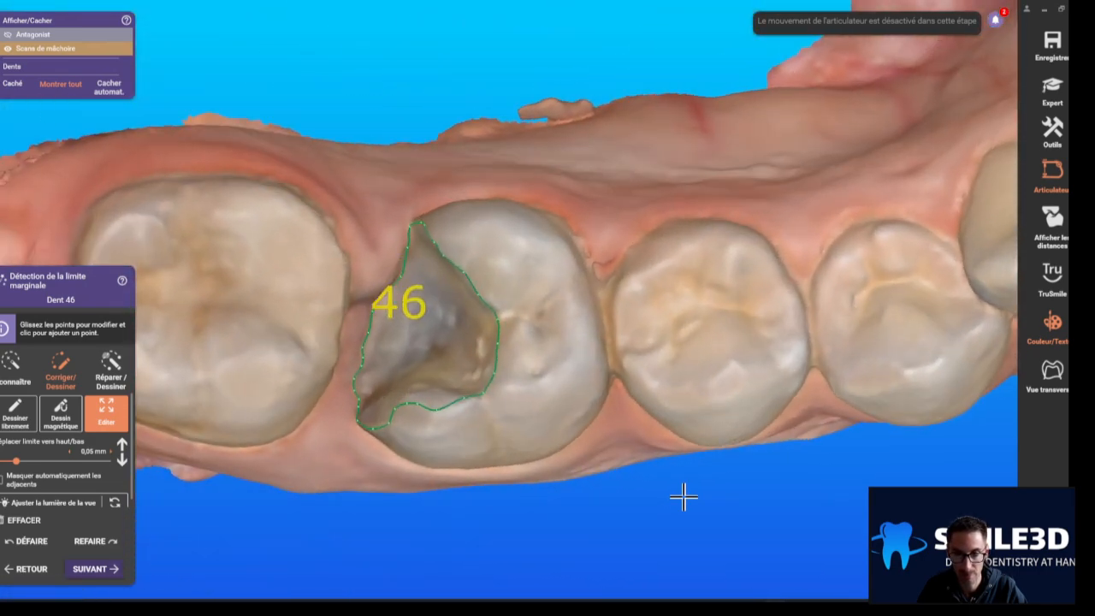
pyautogui.moveTo(684, 496); pyautogui.dragTo(640, 492, button='right')
pyautogui.scroll(-2, 641, 492)
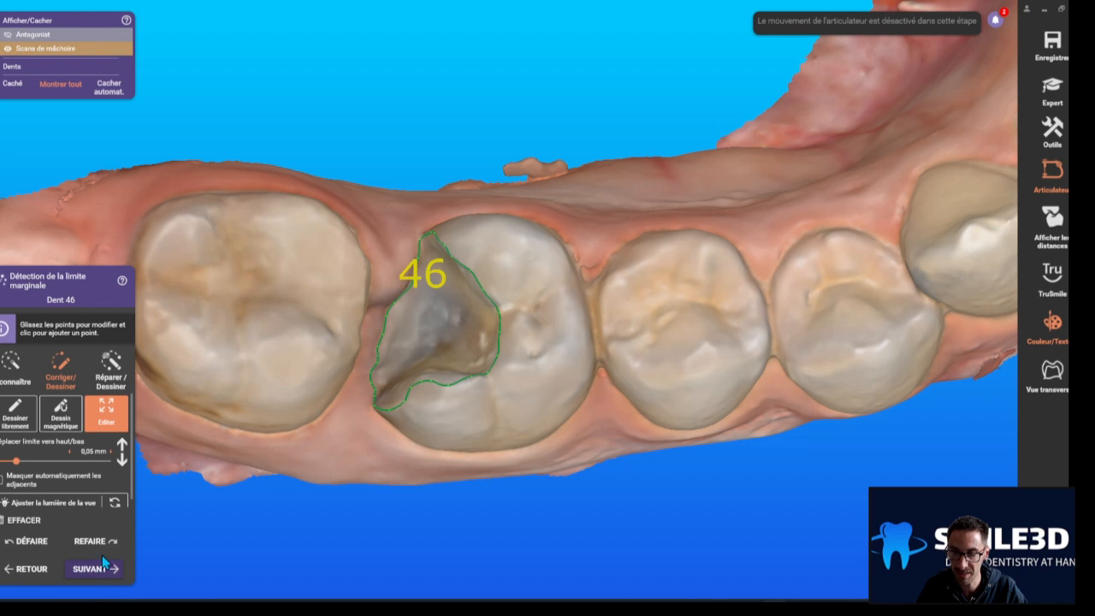
pyautogui.click(86, 579)
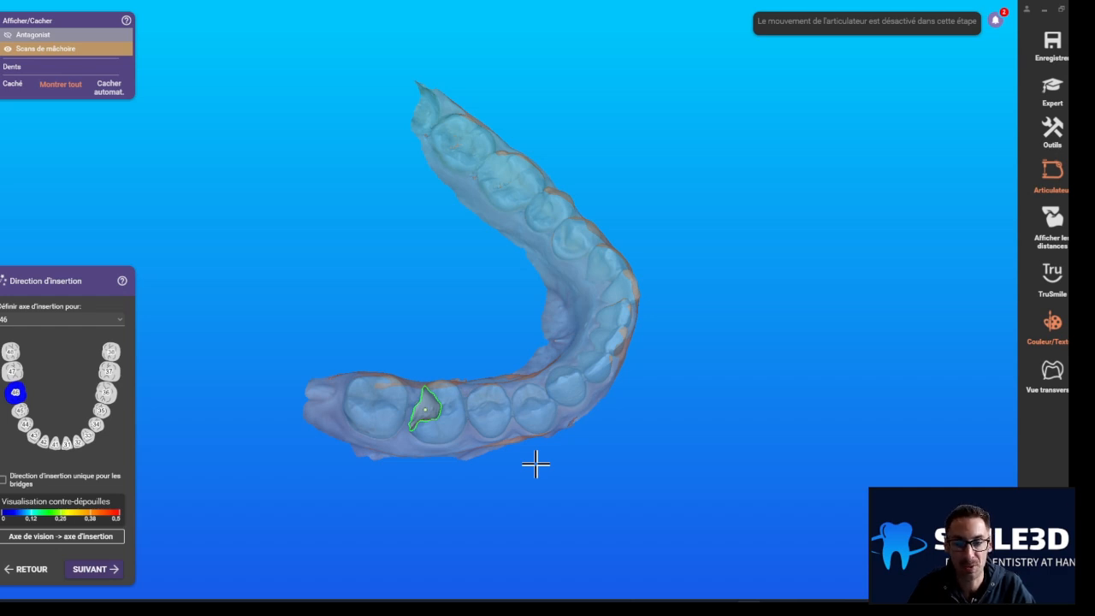
# Step: Make the jaw scan fully opaque and align the insertion axis of tooth 46 with a view straight into the cavity
pyautogui.moveTo(536, 465); pyautogui.dragTo(477, 415, button='right')
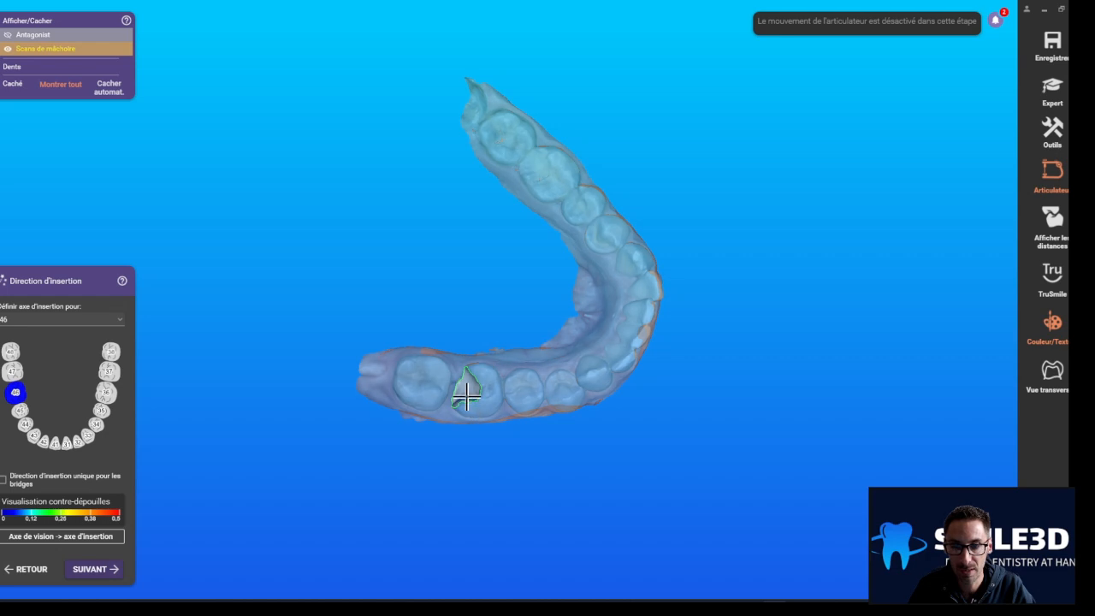
pyautogui.click(35, 52)
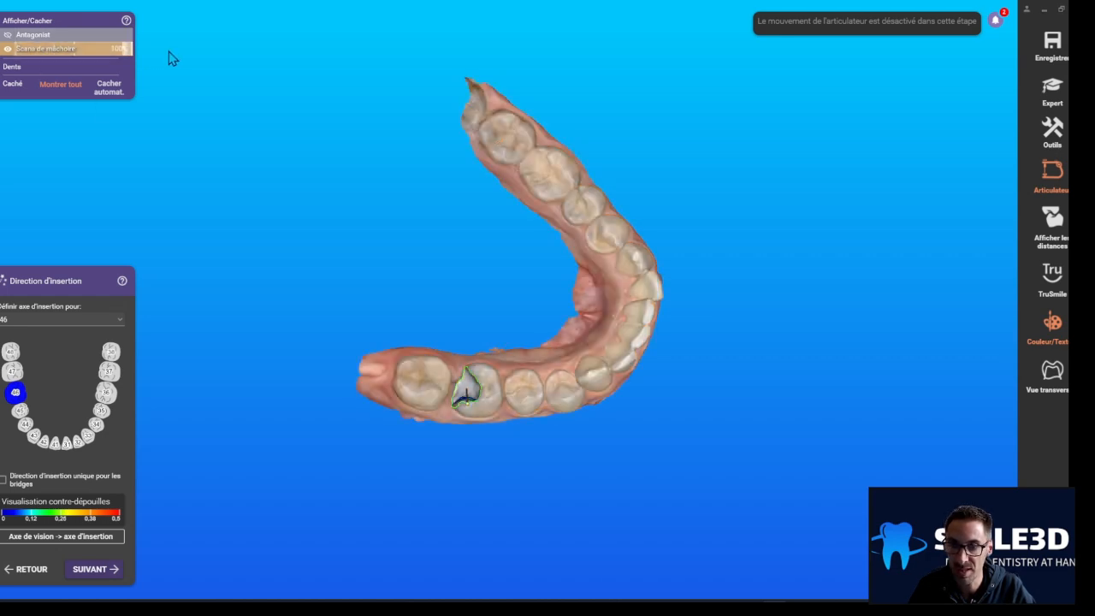
pyautogui.scroll(5, 479, 386)
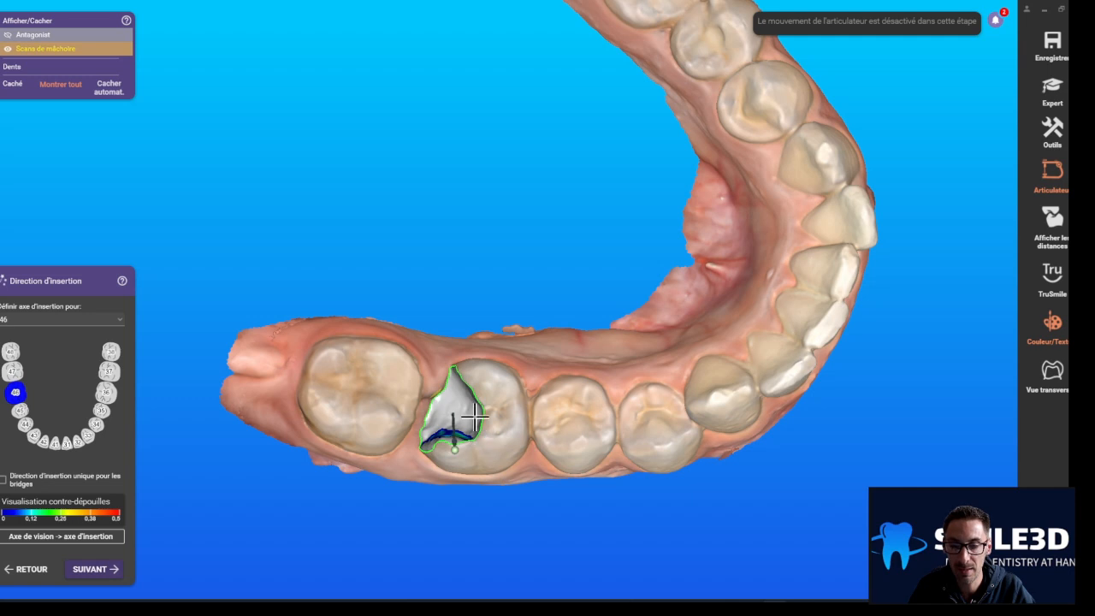
pyautogui.moveTo(432, 421); pyautogui.dragTo(492, 446, button='right')
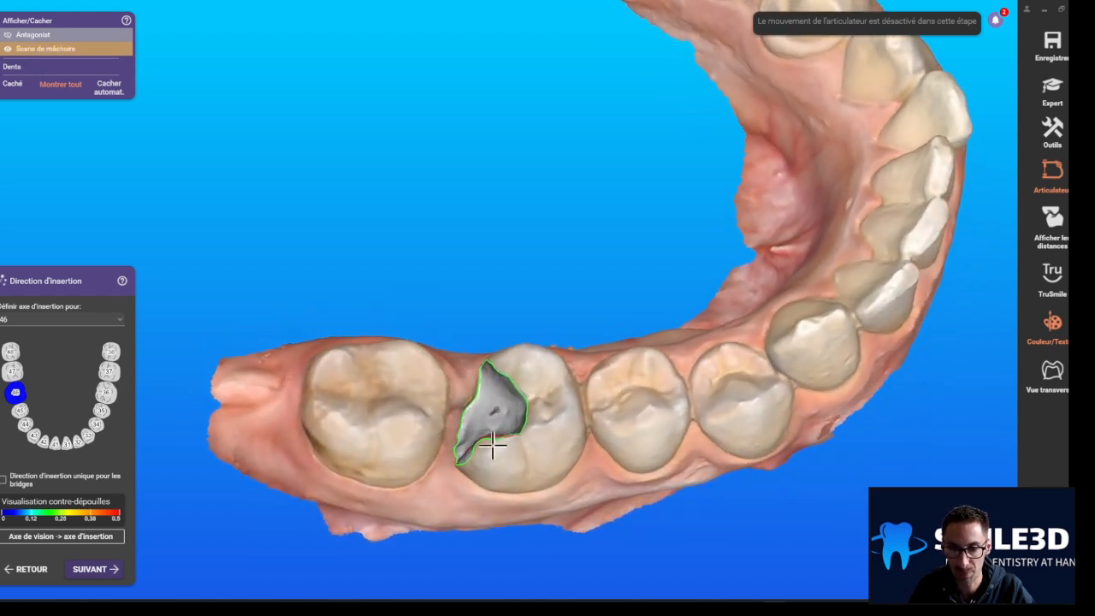
pyautogui.scroll(4, 492, 446)
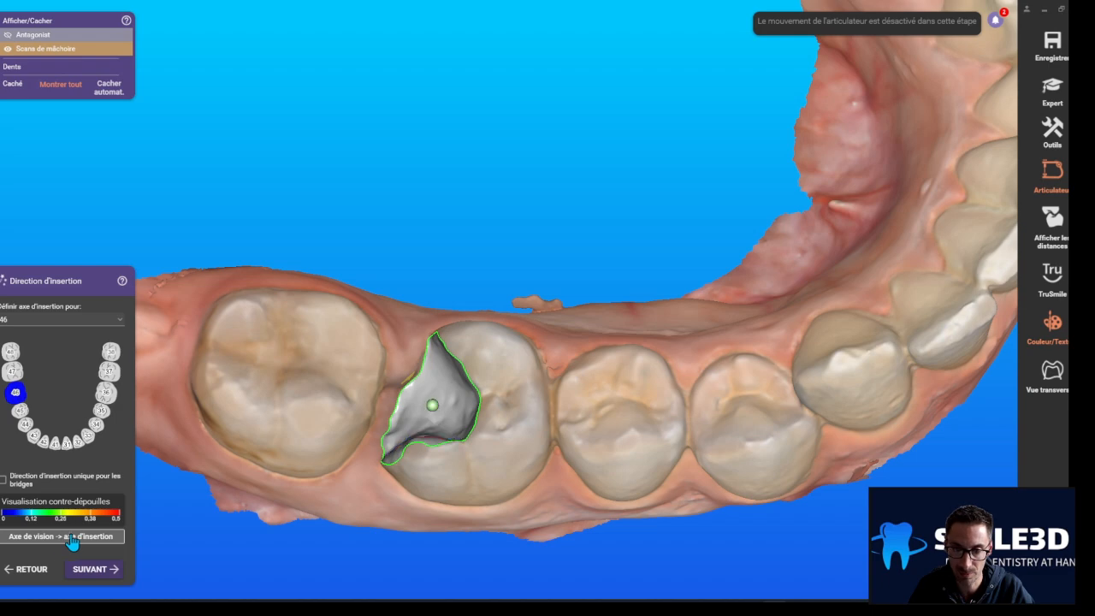
# Step: Check the insertion axis and undercuts of tooth 46 from several sides and accept the insertion direction
pyautogui.moveTo(385, 542); pyautogui.dragTo(419, 496, button='right')
pyautogui.scroll(2, 469, 355)
pyautogui.moveTo(472, 350); pyautogui.dragTo(428, 32, button='right')
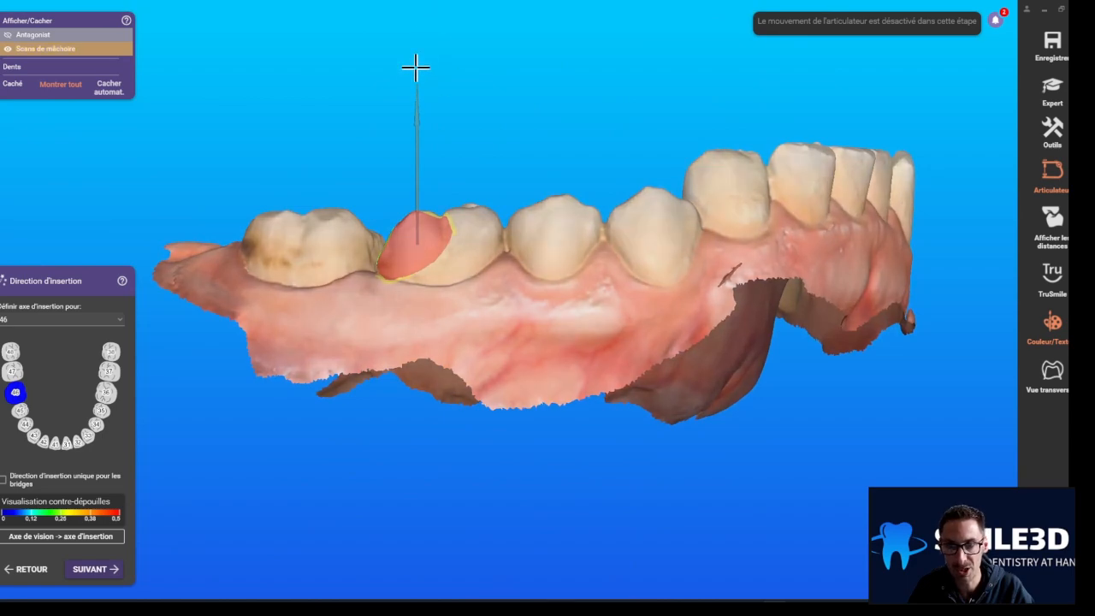
pyautogui.moveTo(386, 249); pyautogui.dragTo(414, 379, button='right')
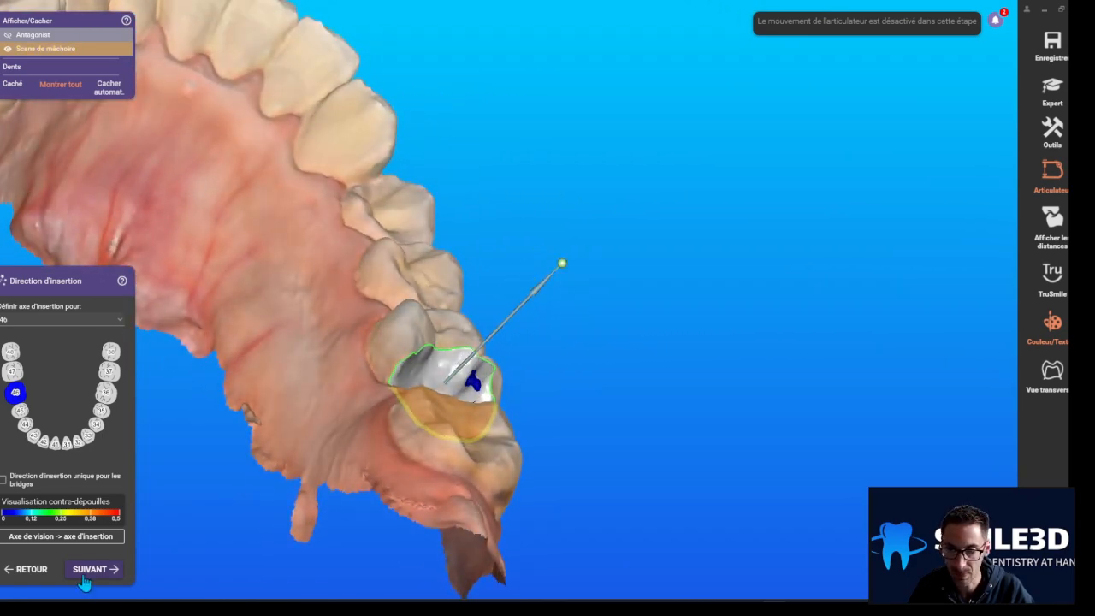
pyautogui.click(87, 574)
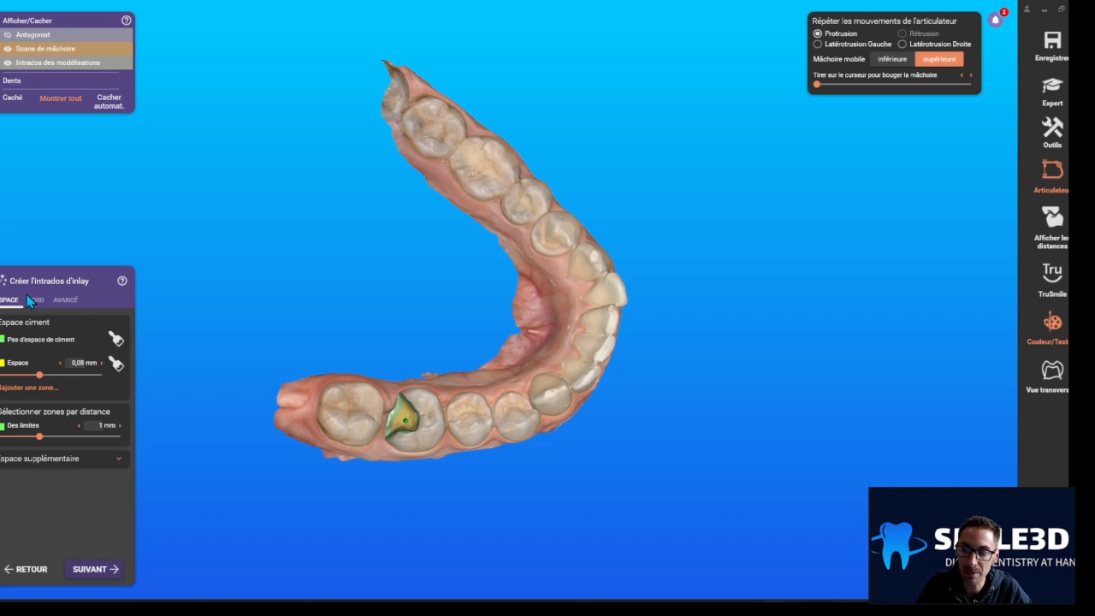
# Step: Examine the cement zones on the inlay's inner surface and set the cement space to 0.084 mm
pyautogui.scroll(5, 395, 441)
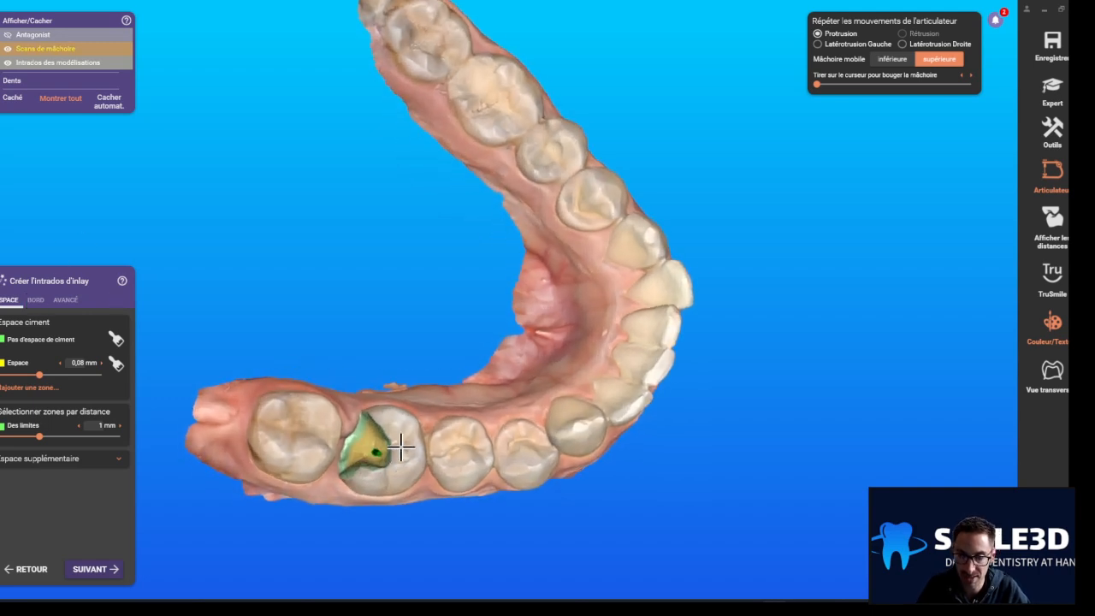
pyautogui.scroll(3, 395, 441)
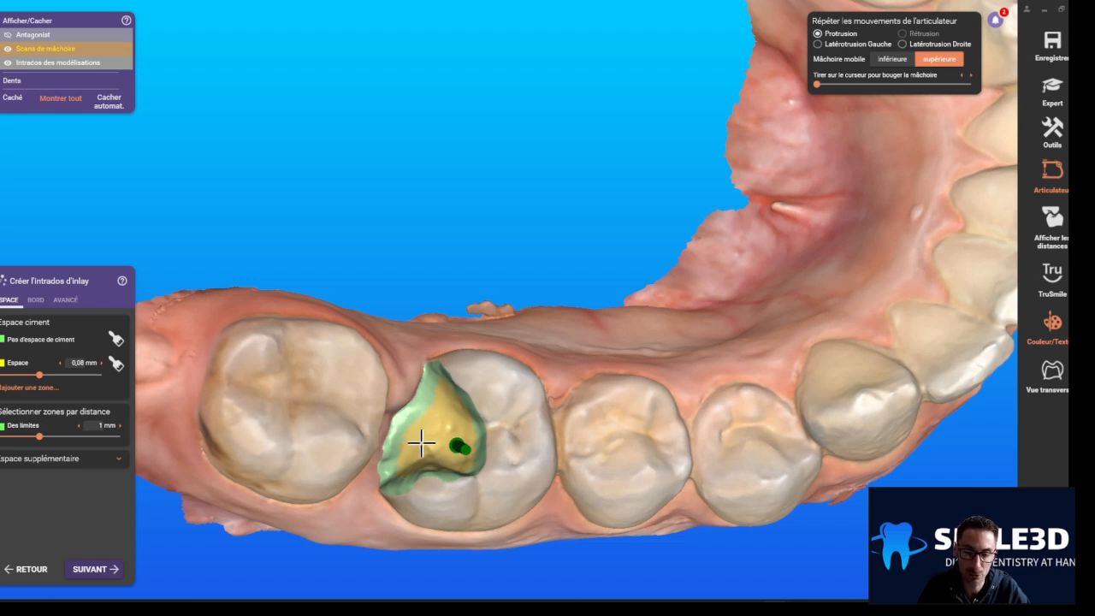
pyautogui.moveTo(494, 474); pyautogui.dragTo(443, 411, button='right')
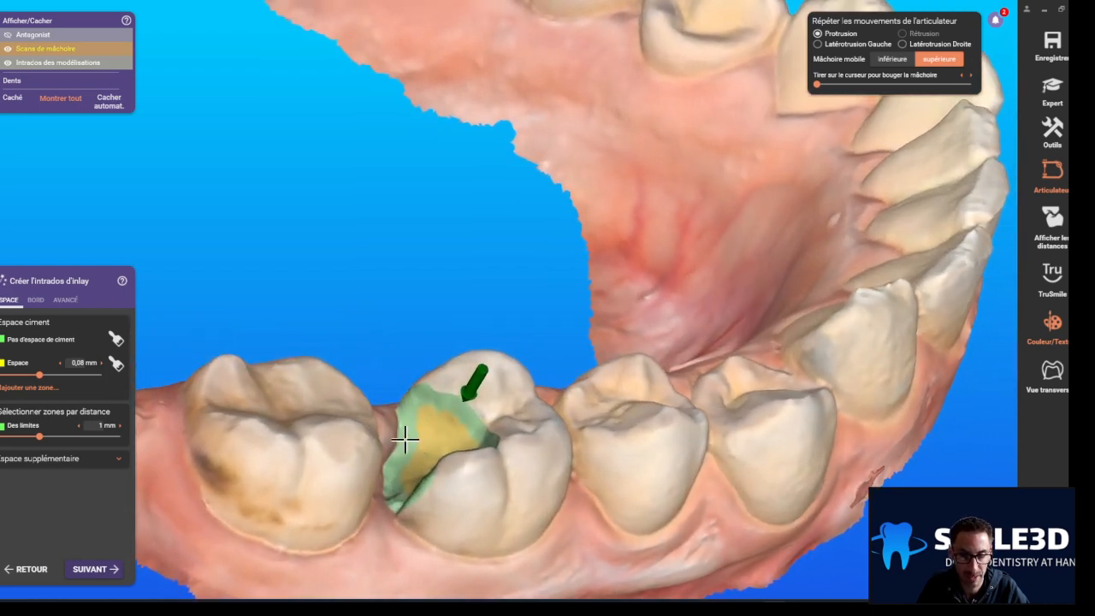
pyautogui.scroll(3, 406, 441)
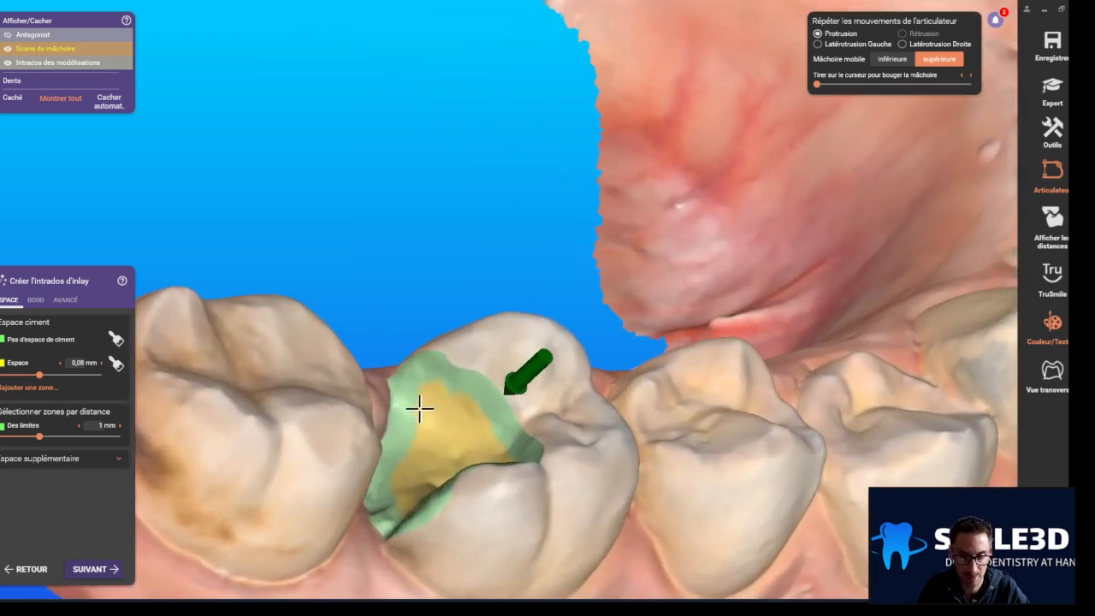
pyautogui.moveTo(417, 432); pyautogui.dragTo(459, 389, button='right')
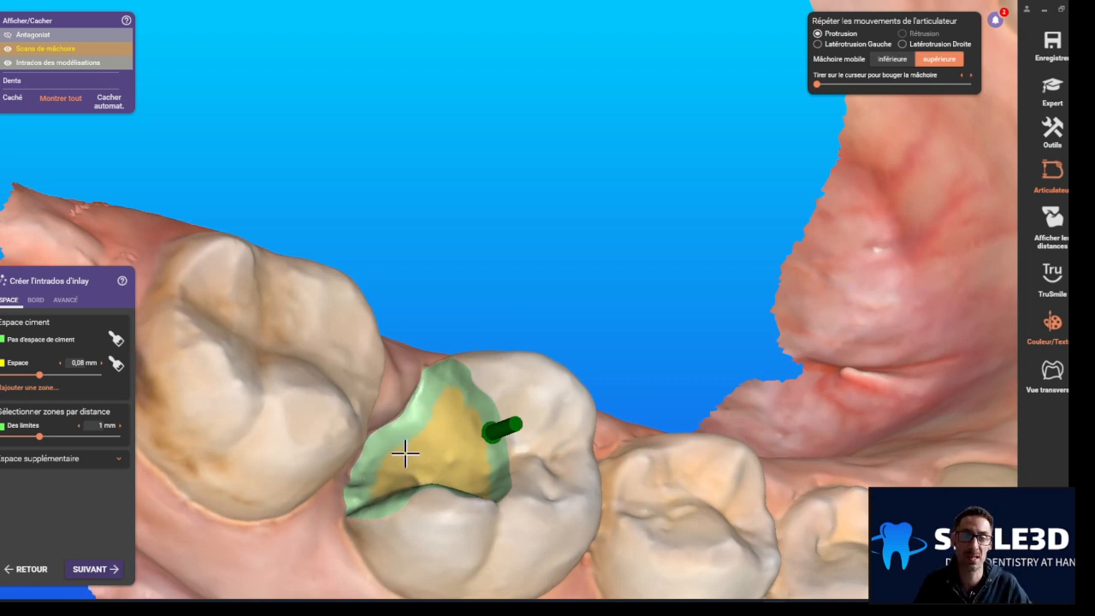
pyautogui.moveTo(405, 453); pyautogui.dragTo(409, 438, button='right')
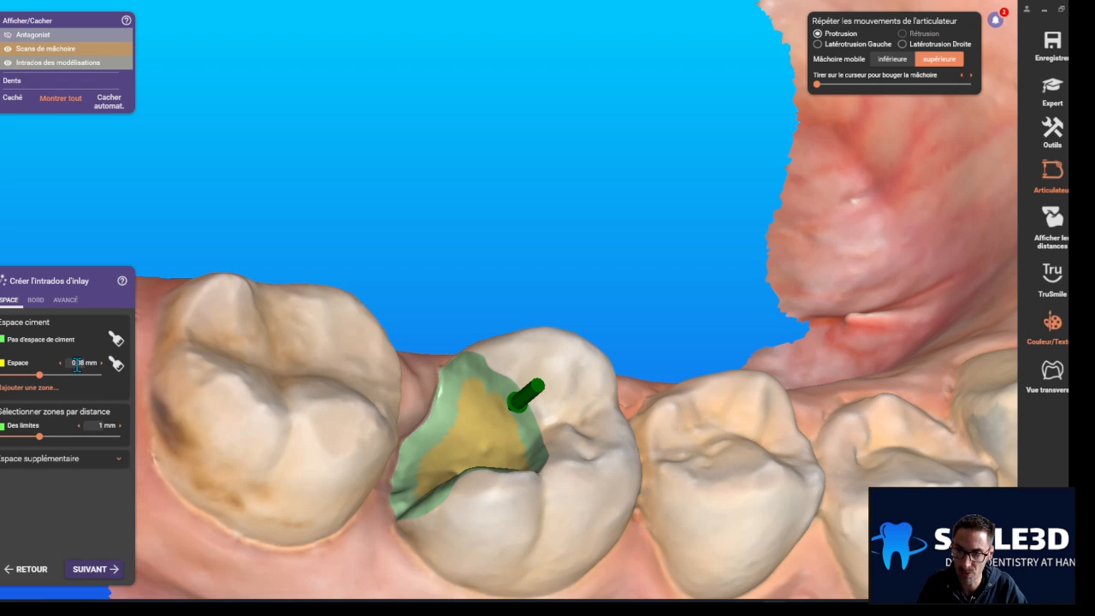
pyautogui.moveTo(40, 380)
pyautogui.mouseDown()
pyautogui.moveTo(73, 385)
pyautogui.moveTo(37, 388)
pyautogui.mouseUp()
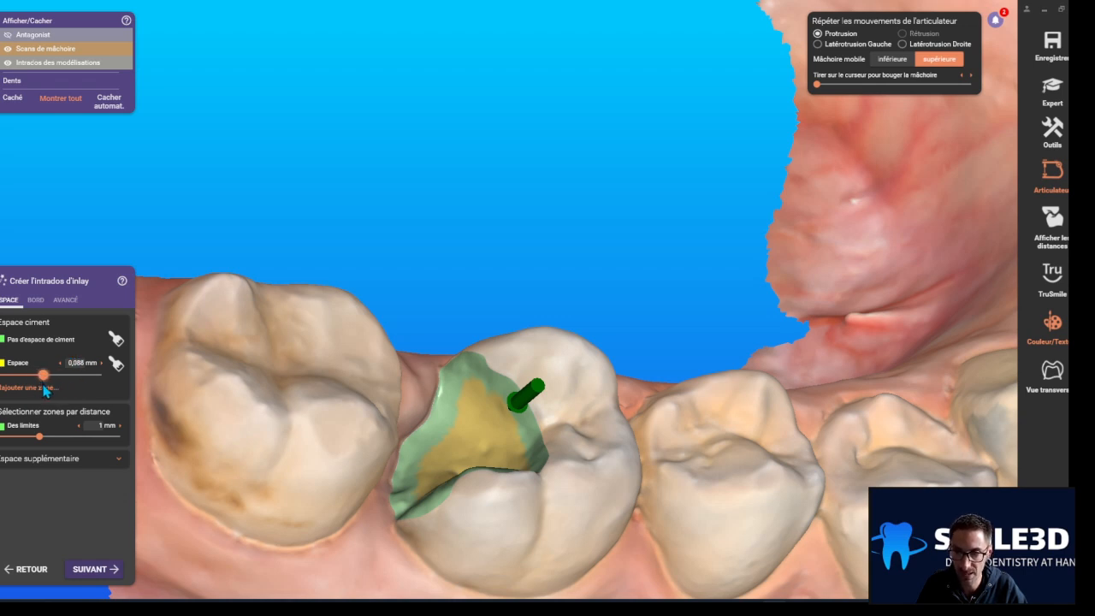
pyautogui.moveTo(453, 416); pyautogui.dragTo(410, 423, button='right')
pyautogui.scroll(3, 411, 423)
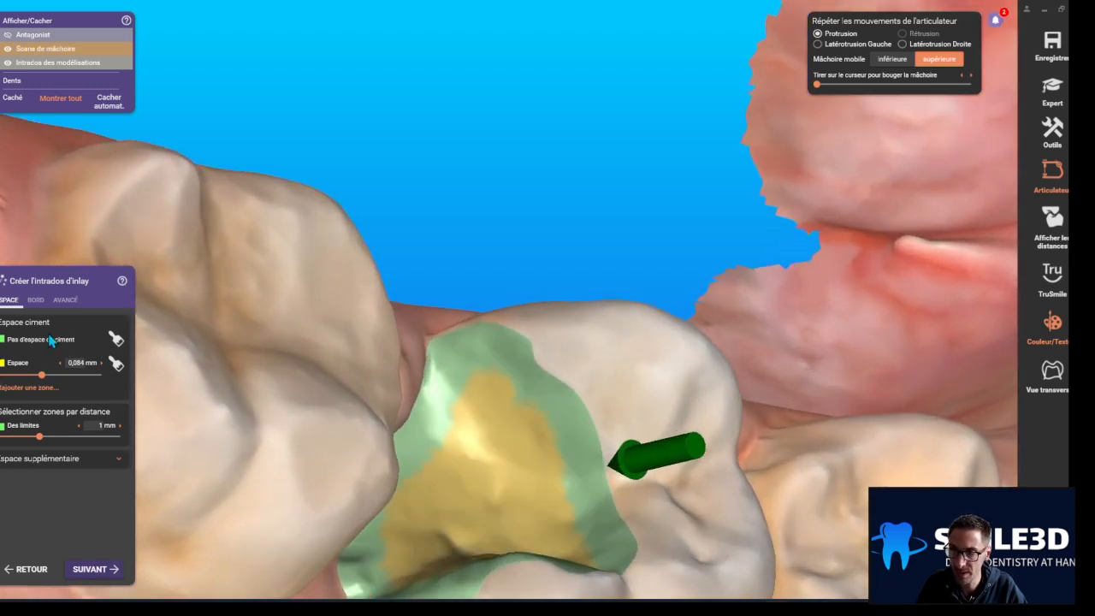
# Step: Brush the 0.084 mm cement space zone further over the cavity surface of tooth 46
pyautogui.click(116, 364)
pyautogui.moveTo(539, 408)
pyautogui.mouseDown()
pyautogui.moveTo(579, 459)
pyautogui.moveTo(576, 425)
pyautogui.moveTo(542, 392)
pyautogui.moveTo(584, 428)
pyautogui.moveTo(562, 487)
pyautogui.mouseUp()
pyautogui.moveTo(562, 487)
pyautogui.mouseDown(button='right')
pyautogui.moveTo(464, 496)
pyautogui.moveTo(647, 410)
pyautogui.mouseUp(button='right')
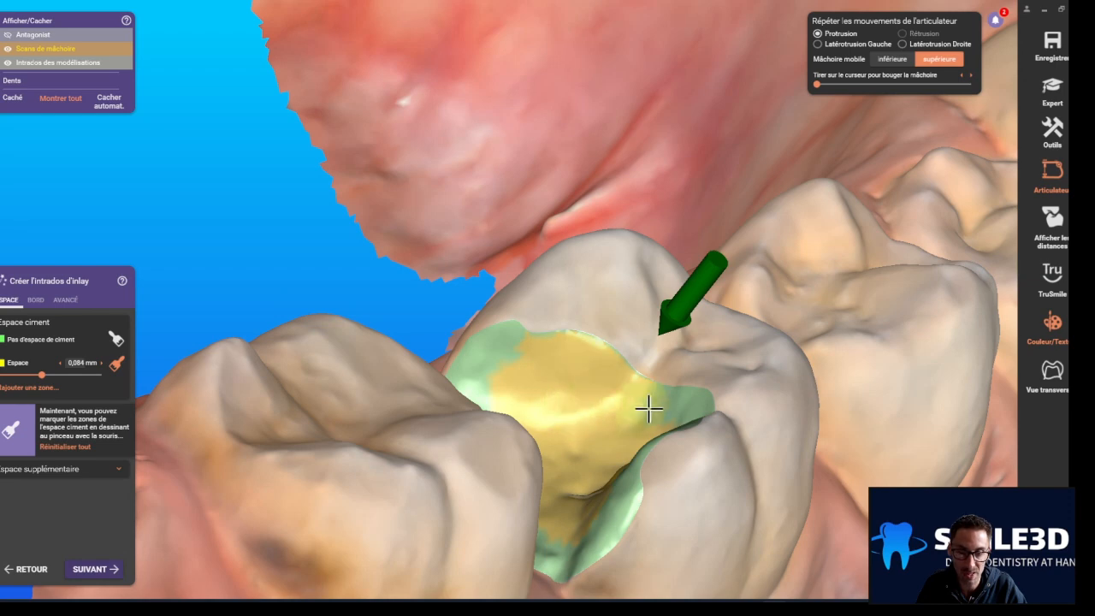
pyautogui.moveTo(591, 570)
pyautogui.mouseDown(button='right')
pyautogui.moveTo(582, 579)
pyautogui.moveTo(621, 582)
pyautogui.moveTo(620, 533)
pyautogui.moveTo(347, 384)
pyautogui.moveTo(508, 198)
pyautogui.moveTo(420, 122)
pyautogui.moveTo(344, 296)
pyautogui.moveTo(368, 384)
pyautogui.moveTo(81, 405)
pyautogui.moveTo(124, 374)
pyautogui.mouseUp(button='right')
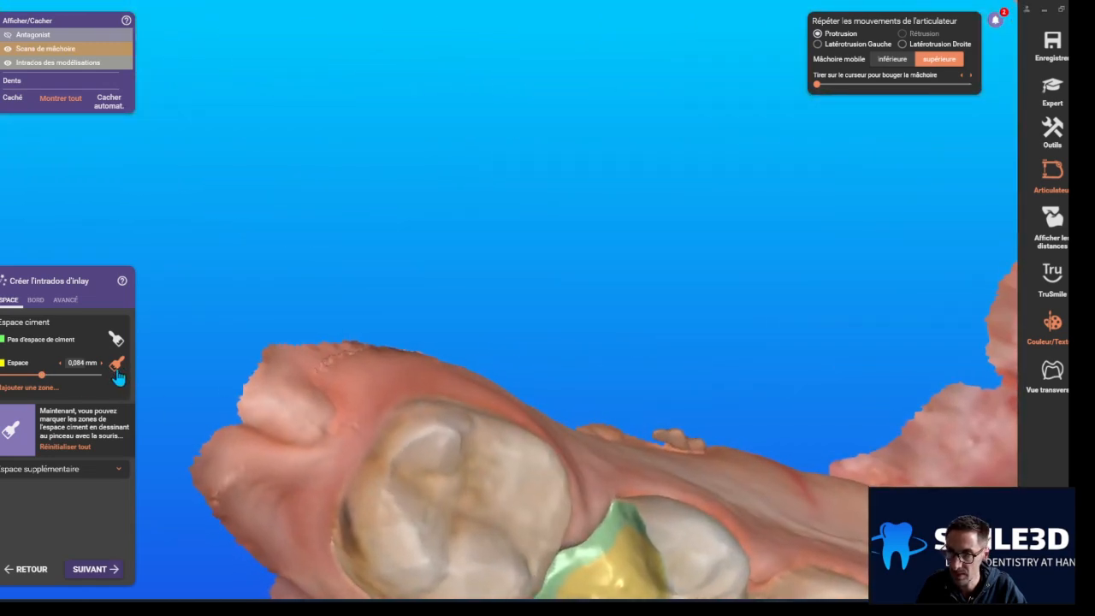
# Step: Review the crown border parameters and the cavity from several sides, and accept the inlay's inner surface
pyautogui.click(35, 300)
pyautogui.moveTo(598, 569)
pyautogui.mouseDown(button='right')
pyautogui.moveTo(607, 479)
pyautogui.moveTo(591, 494)
pyautogui.moveTo(578, 400)
pyautogui.mouseUp(button='right')
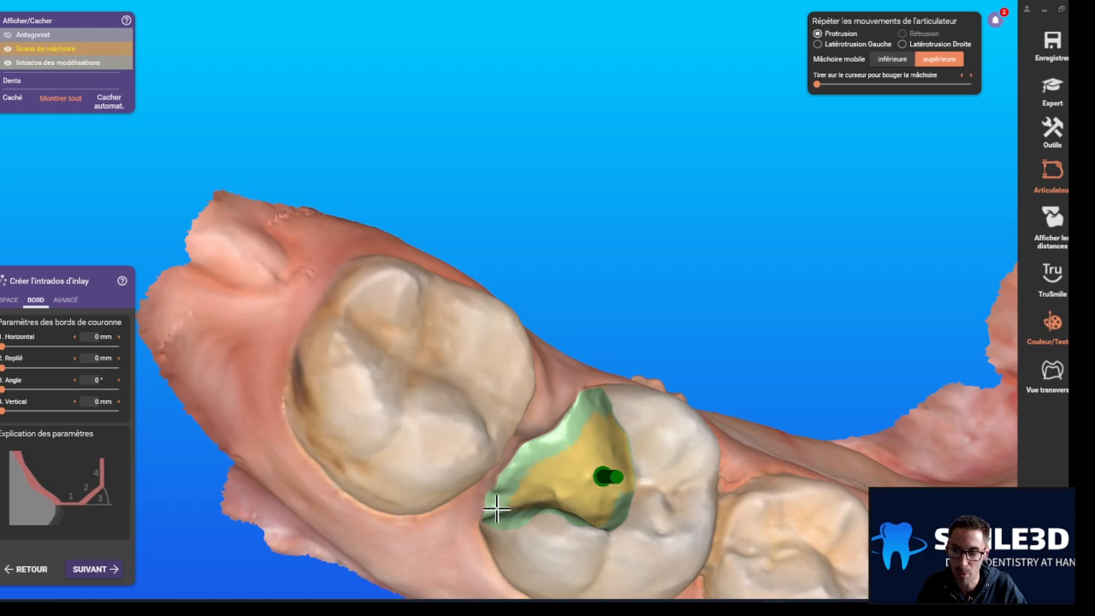
pyautogui.moveTo(516, 516)
pyautogui.mouseDown(button='right')
pyautogui.moveTo(525, 496)
pyautogui.moveTo(513, 517)
pyautogui.mouseUp(button='right')
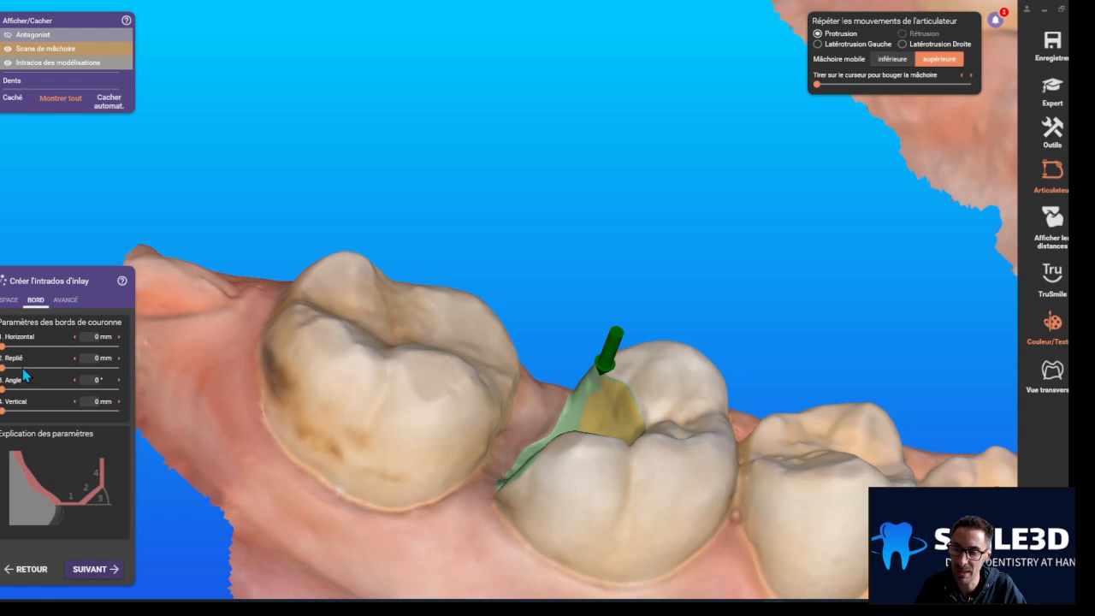
pyautogui.click(8, 300)
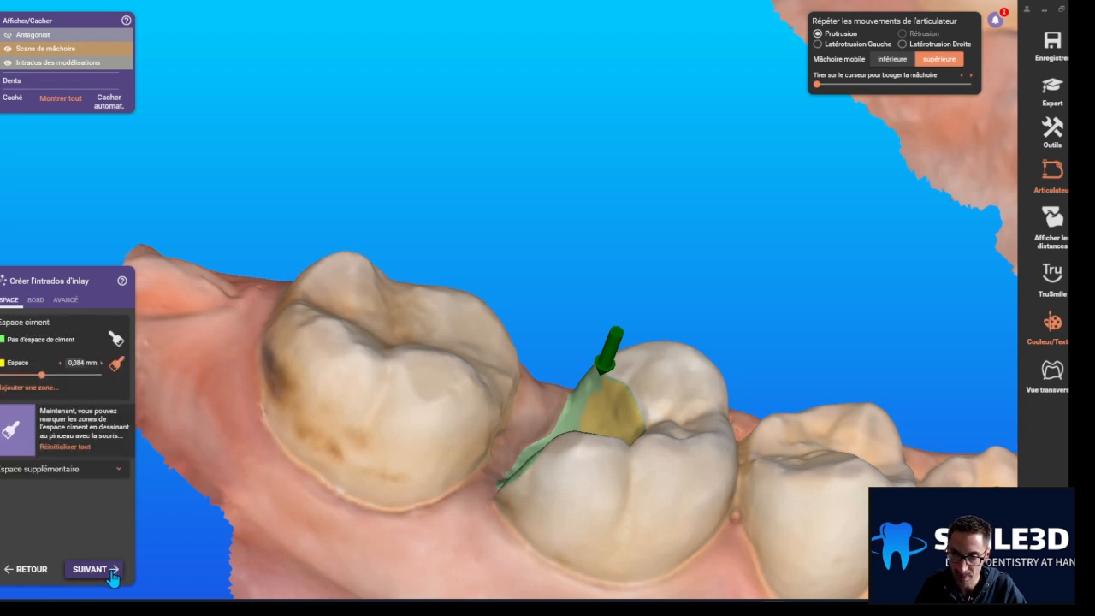
pyautogui.moveTo(308, 564); pyautogui.dragTo(486, 366, button='right')
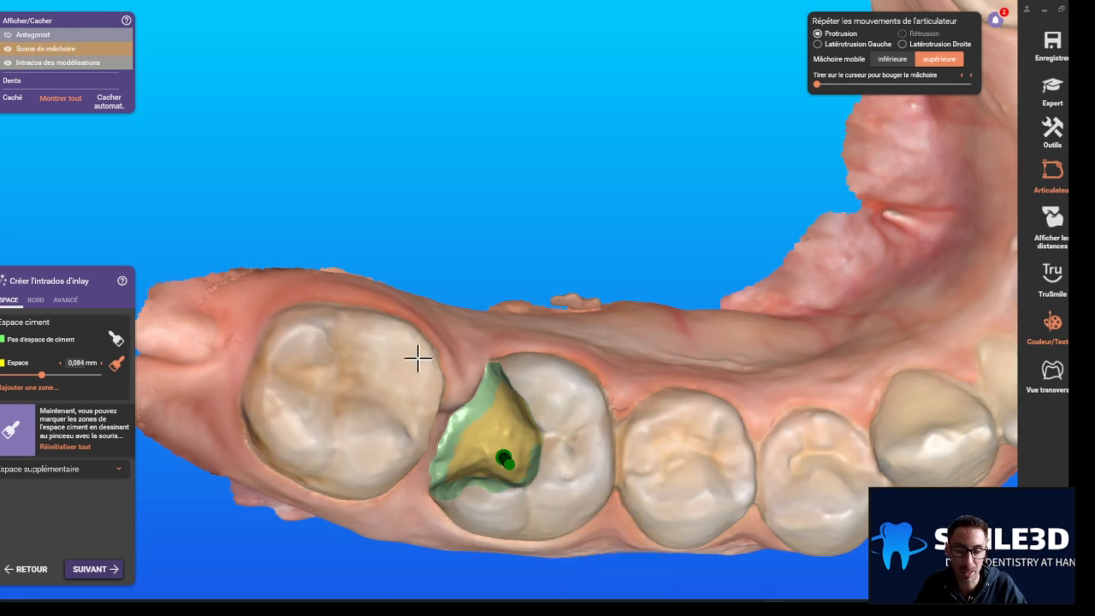
pyautogui.click(106, 571)
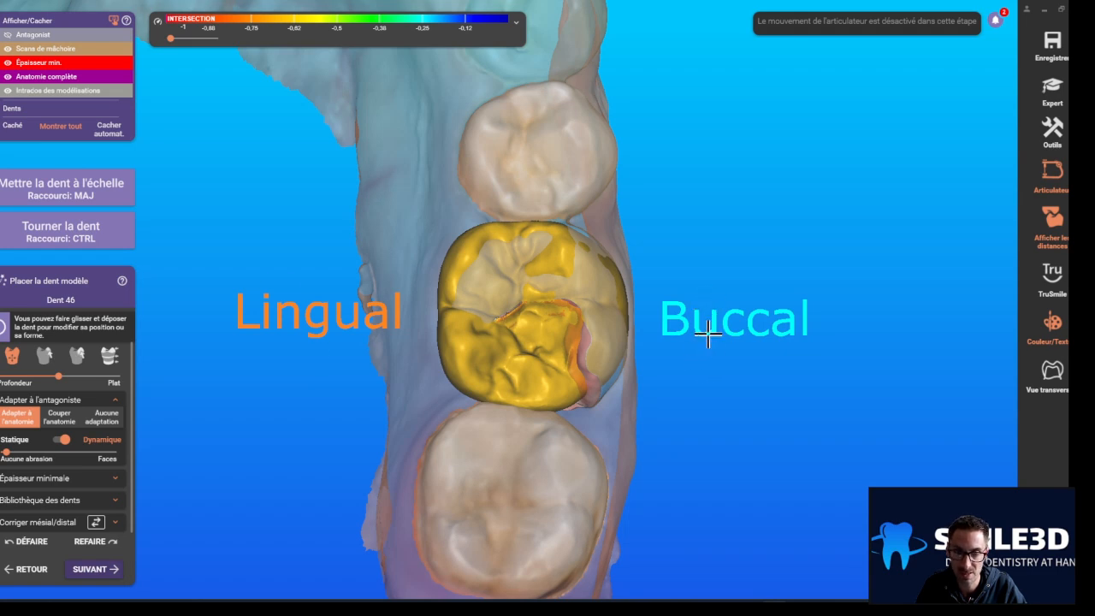
# Step: Position, rotate and scale model tooth 46 so its anatomy fits the remaining cusps and the neighbouring teeth
pyautogui.moveTo(712, 346); pyautogui.dragTo(604, 326, button='right')
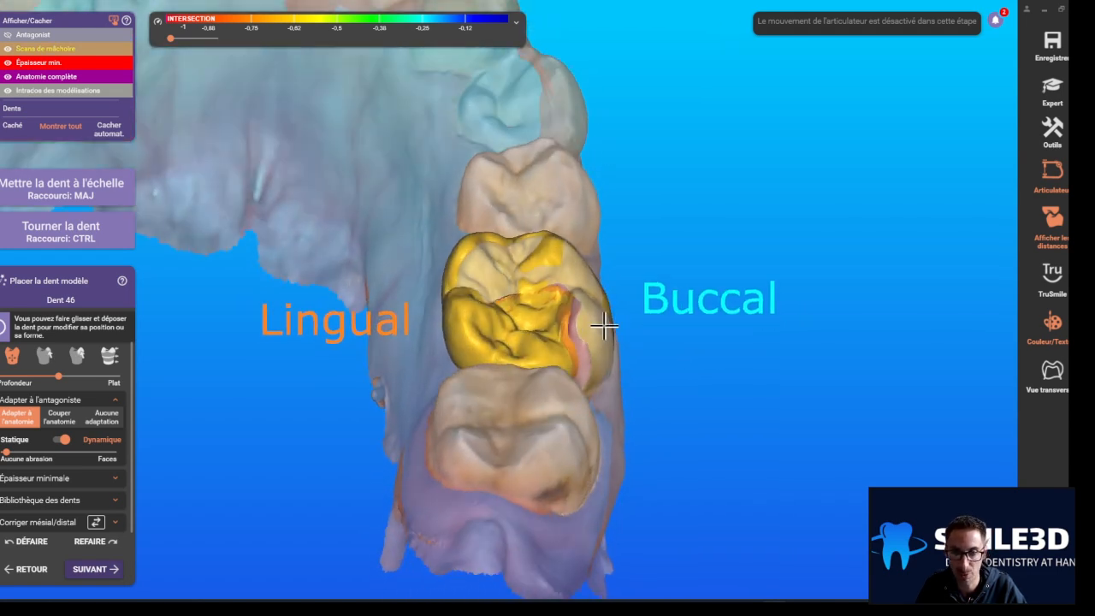
pyautogui.moveTo(588, 335)
pyautogui.mouseDown()
pyautogui.moveTo(601, 316)
pyautogui.moveTo(587, 313)
pyautogui.mouseUp()
pyautogui.moveTo(586, 313)
pyautogui.mouseDown(button='right')
pyautogui.moveTo(542, 345)
pyautogui.moveTo(530, 276)
pyautogui.moveTo(474, 266)
pyautogui.moveTo(633, 385)
pyautogui.moveTo(465, 296)
pyautogui.moveTo(561, 416)
pyautogui.mouseUp(button='right')
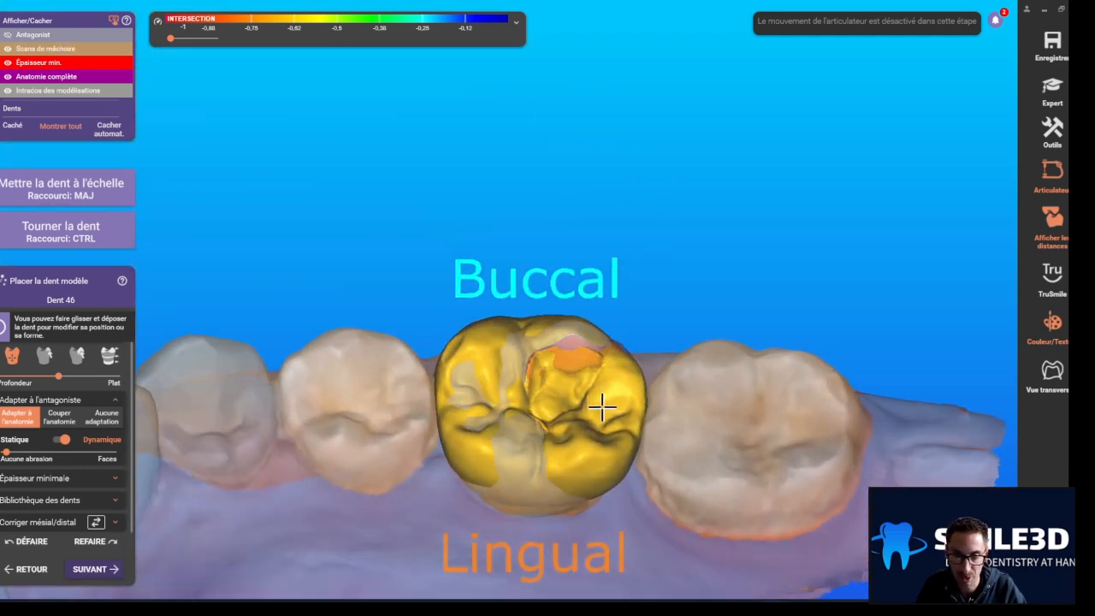
pyautogui.moveTo(602, 409); pyautogui.dragTo(604, 399)
pyautogui.press('ctrl')
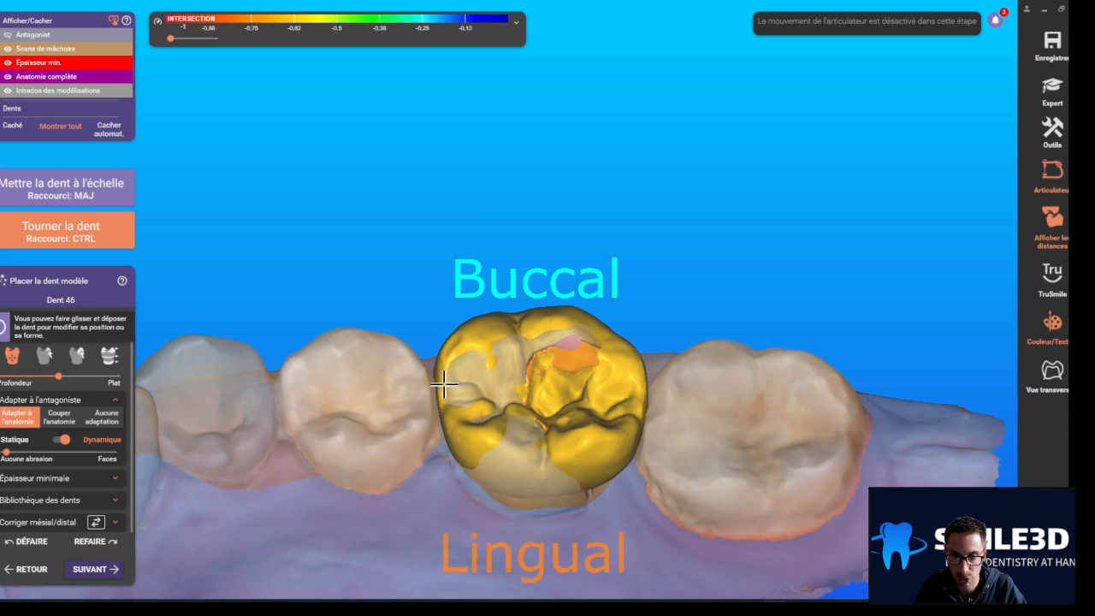
pyautogui.keyDown('shift'); pyautogui.moveTo(442, 384); pyautogui.dragTo(442, 369); pyautogui.keyUp('shift')
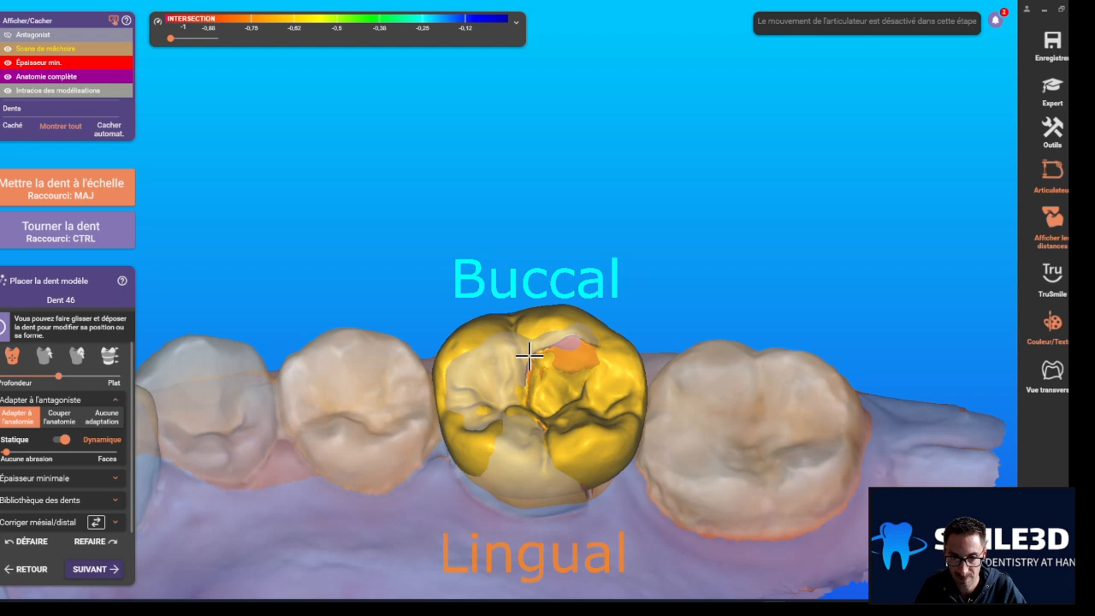
pyautogui.moveTo(535, 370); pyautogui.dragTo(536, 391)
pyautogui.moveTo(543, 391); pyautogui.dragTo(527, 436, button='right')
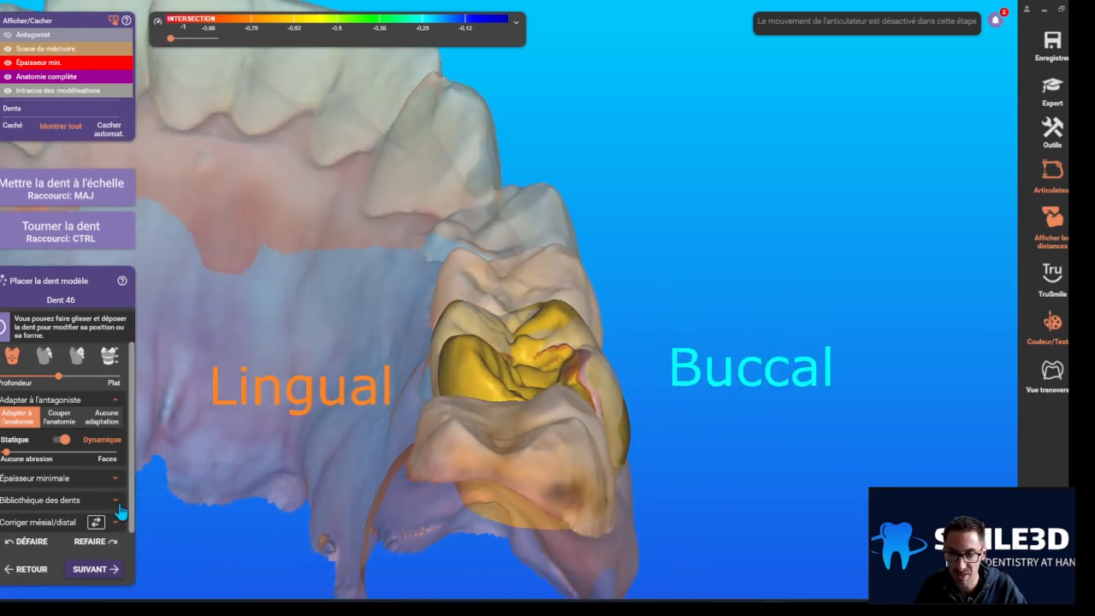
# Step: Accept the model tooth placement while ignoring the minimum-thickness interferences, and inspect the calculated onlay and its margins
pyautogui.click(101, 569)
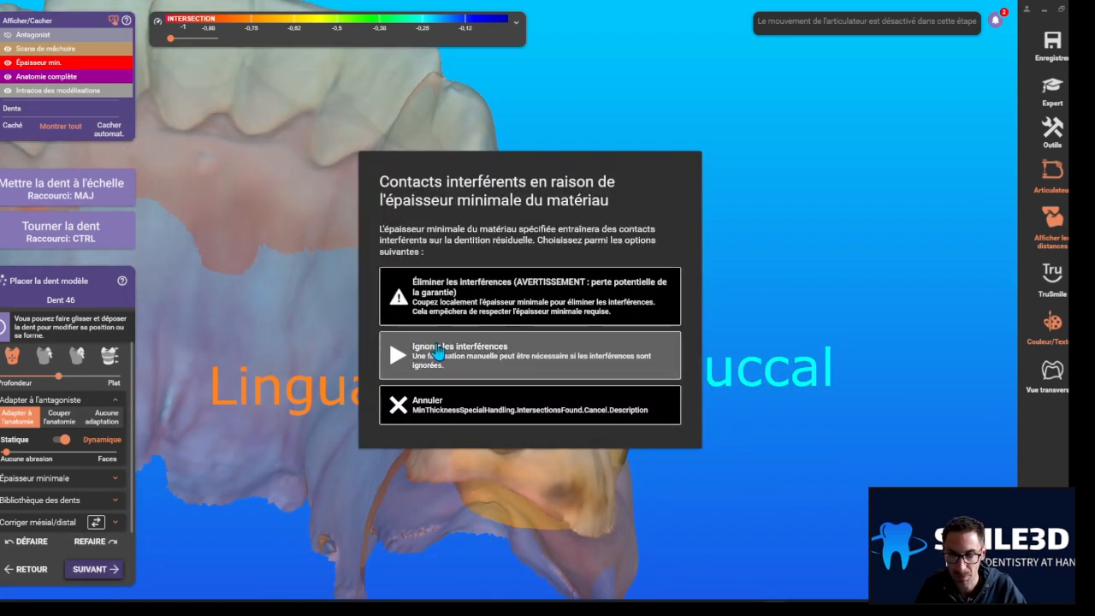
pyautogui.click(447, 365)
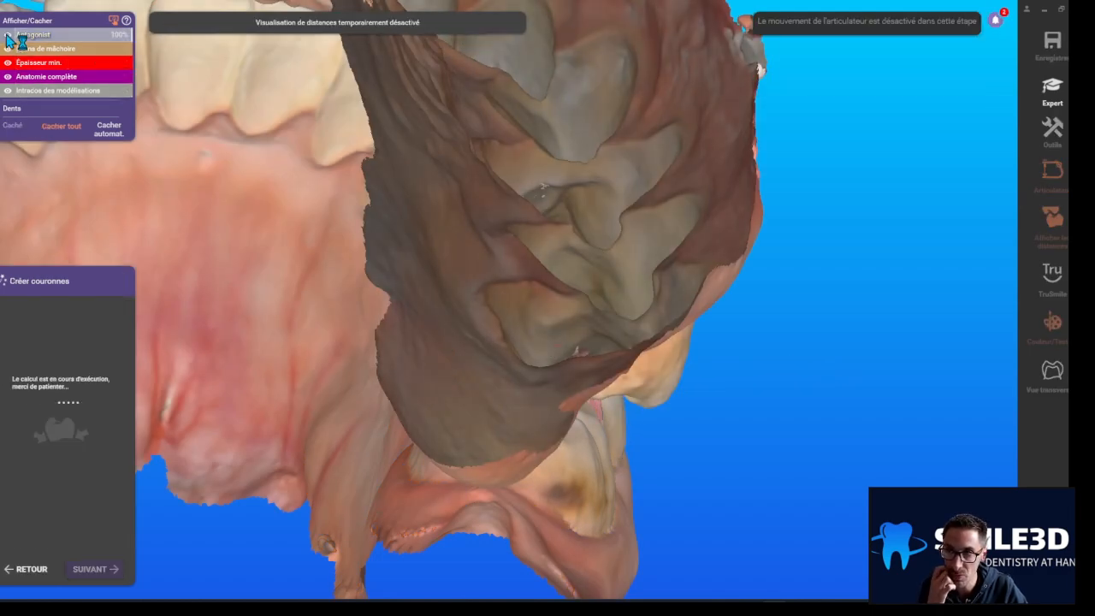
pyautogui.moveTo(407, 349); pyautogui.dragTo(211, 367, button='right')
pyautogui.moveTo(342, 367)
pyautogui.mouseDown(button='right')
pyautogui.moveTo(555, 378)
pyautogui.moveTo(457, 313)
pyautogui.moveTo(433, 385)
pyautogui.mouseUp(button='right')
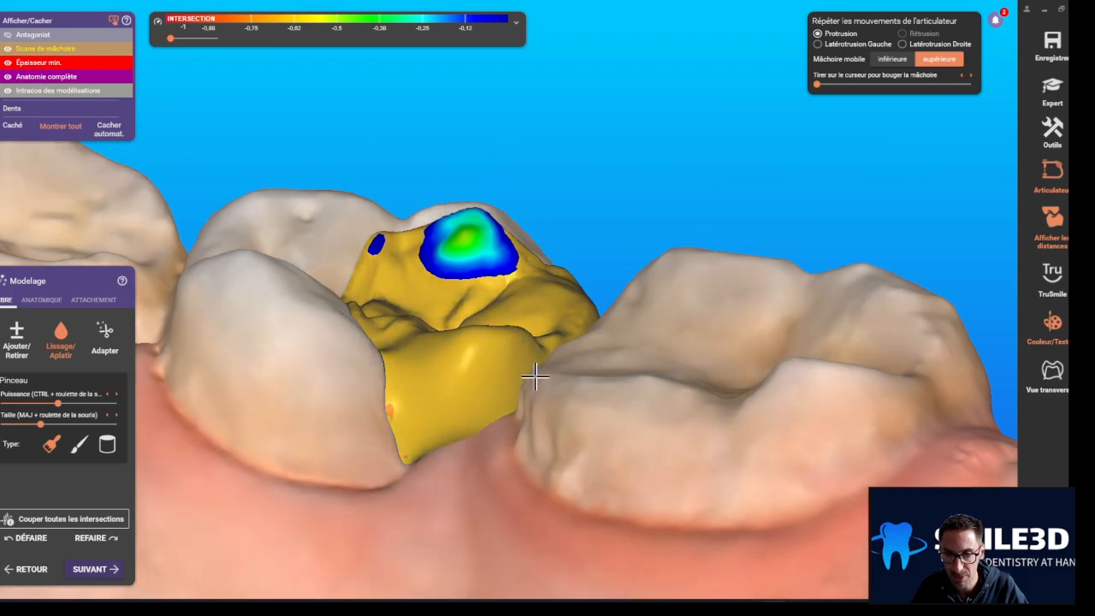
pyautogui.moveTo(533, 384)
pyautogui.mouseDown(button='right')
pyautogui.moveTo(432, 453)
pyautogui.moveTo(430, 277)
pyautogui.mouseUp(button='right')
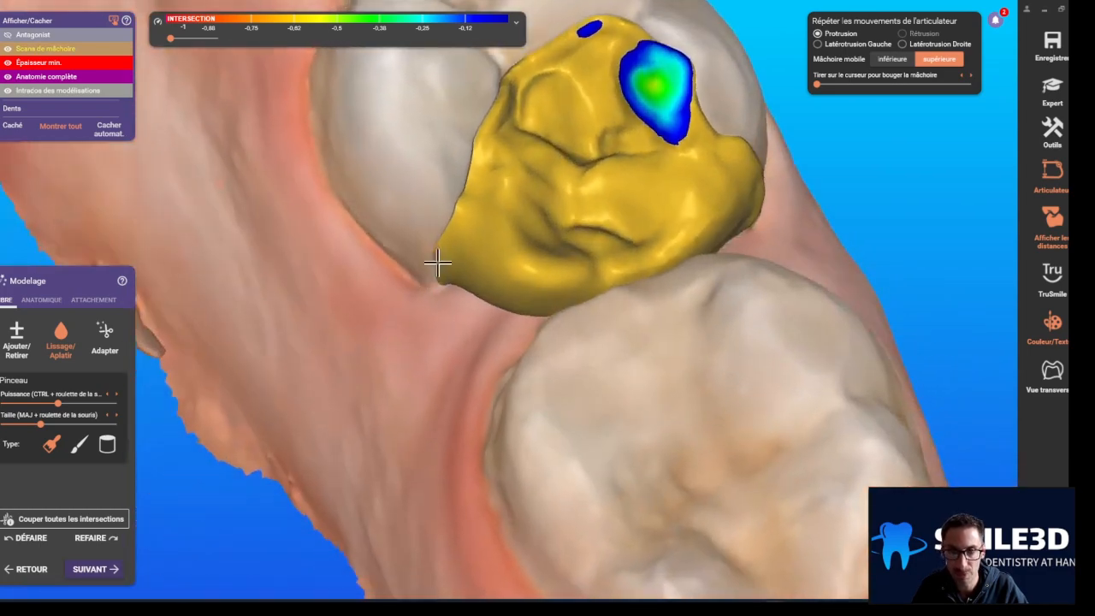
pyautogui.moveTo(489, 183)
pyautogui.mouseDown(button='right')
pyautogui.moveTo(726, 251)
pyautogui.moveTo(620, 243)
pyautogui.moveTo(398, 140)
pyautogui.moveTo(472, 328)
pyautogui.moveTo(411, 263)
pyautogui.moveTo(474, 371)
pyautogui.moveTo(180, 414)
pyautogui.mouseUp(button='right')
# Step: Remove some material from the distolingual edge of the onlay with the broad Add/Remove brush
pyautogui.click(18, 338)
pyautogui.moveTo(428, 379); pyautogui.dragTo(445, 335, button='right')
pyautogui.scroll(2, 214, 379)
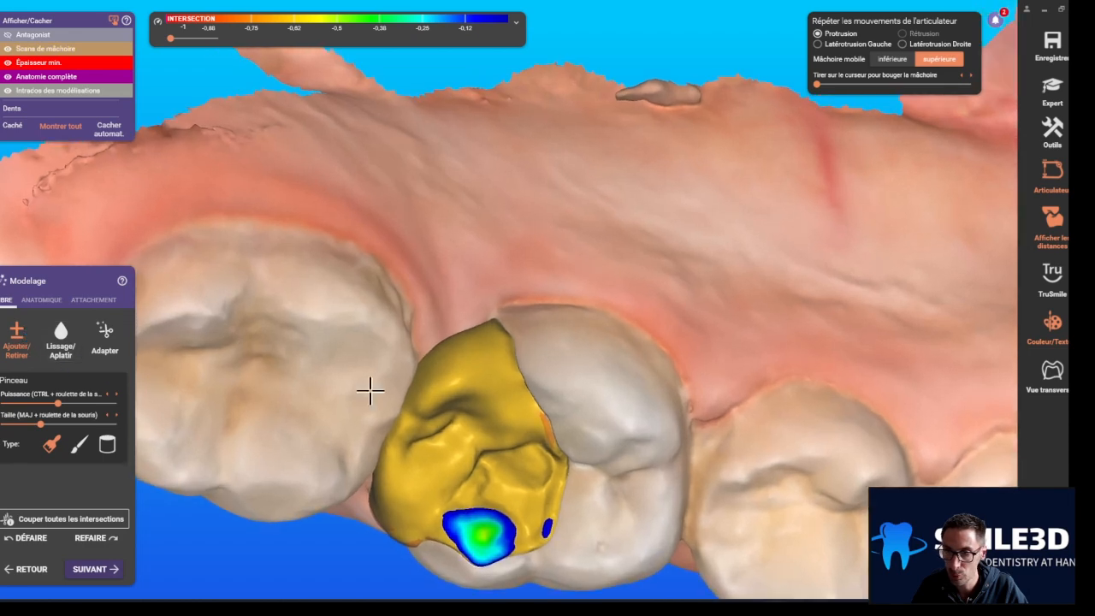
pyautogui.press('shift')
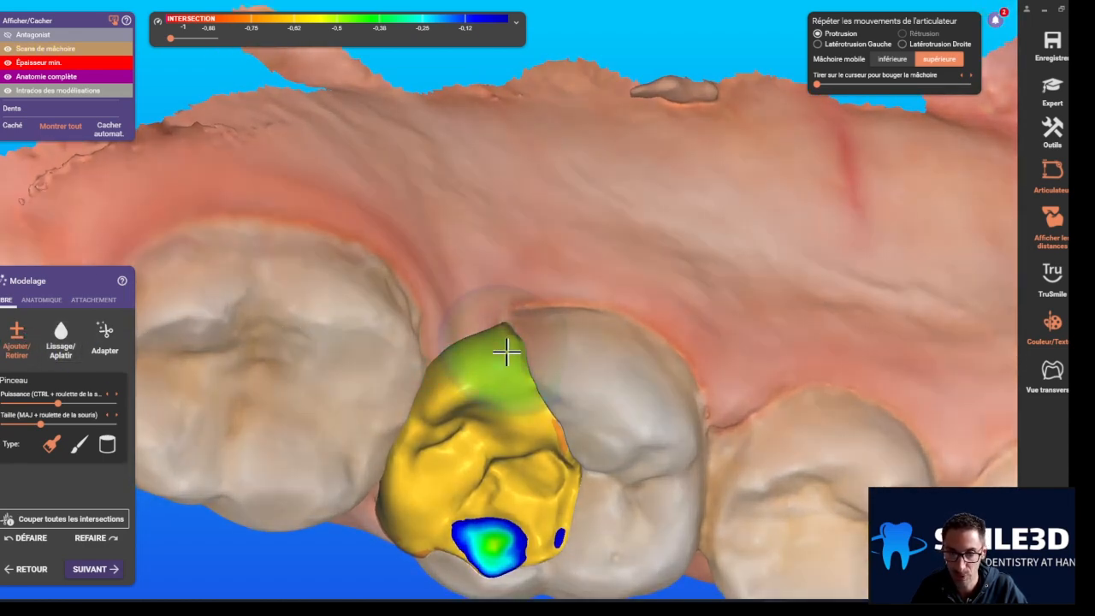
pyautogui.press('shift')
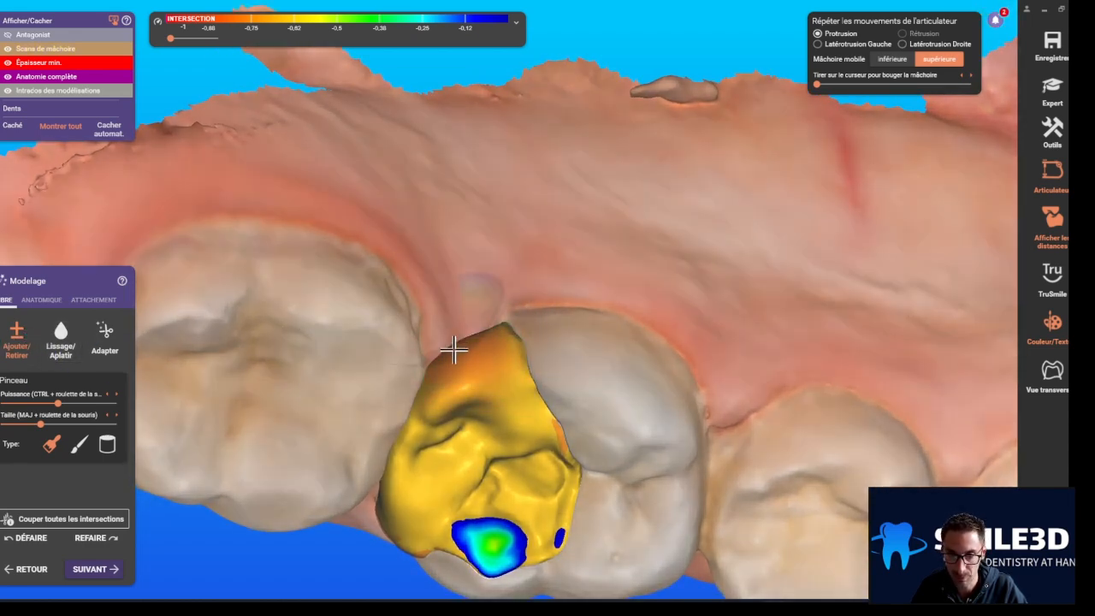
pyautogui.moveTo(453, 349); pyautogui.dragTo(454, 362)
# Step: Carve deeper occlusal fissures into the onlay by removing material with a small, fine Add/Remove brush
pyautogui.moveTo(542, 413)
pyautogui.mouseDown(button='right')
pyautogui.moveTo(599, 442)
pyautogui.moveTo(511, 445)
pyautogui.moveTo(515, 294)
pyautogui.moveTo(580, 288)
pyautogui.moveTo(539, 237)
pyautogui.mouseUp(button='right')
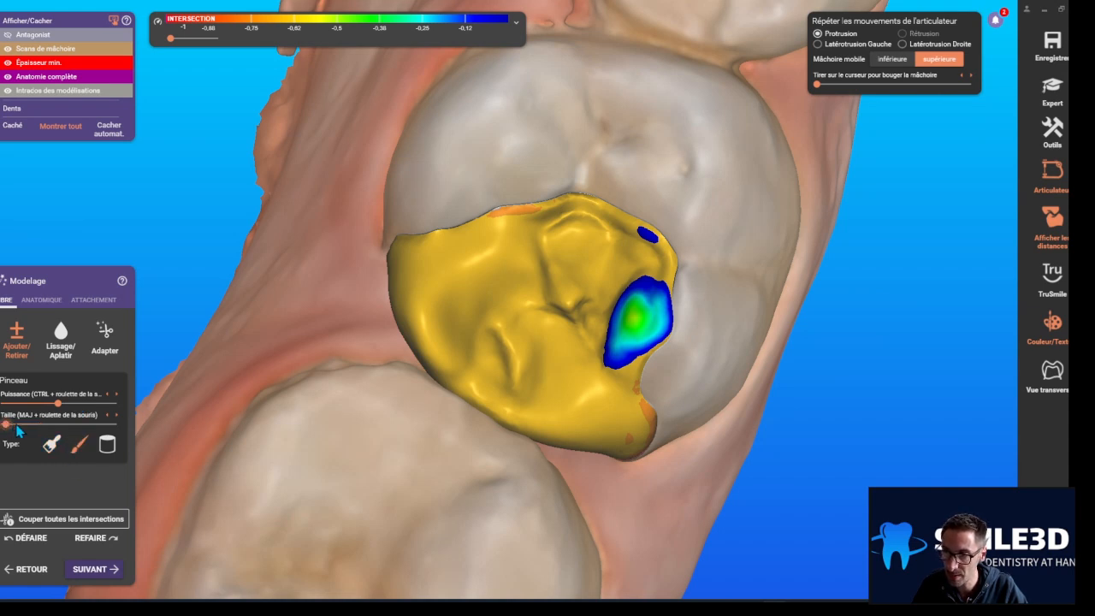
pyautogui.scroll(5, 571, 362)
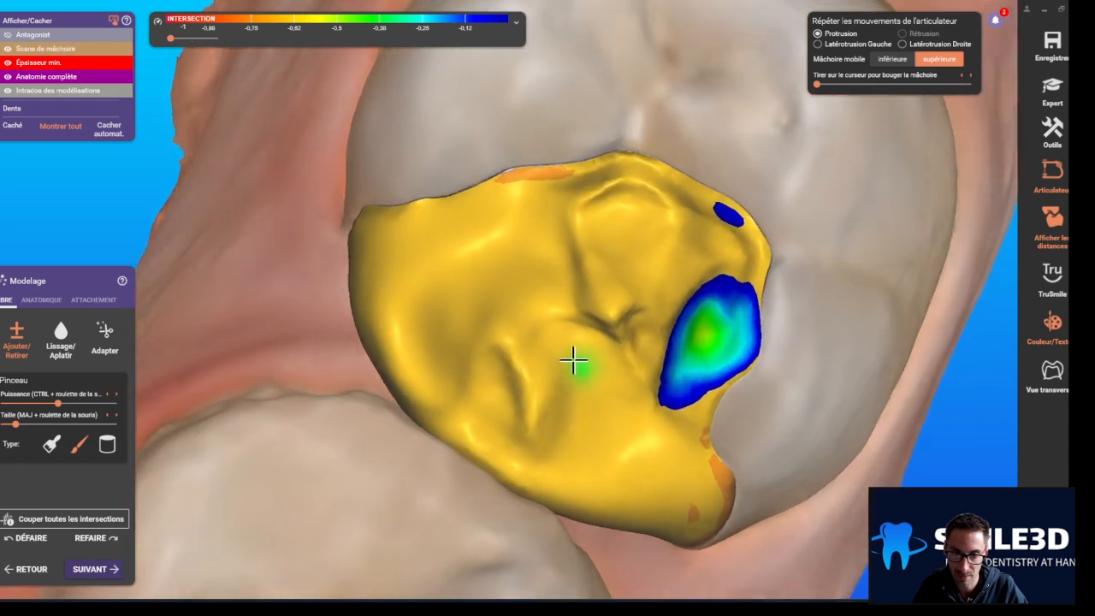
pyautogui.moveTo(560, 320)
pyautogui.keyDown('shift'); pyautogui.mouseDown()
pyautogui.moveTo(579, 317)
pyautogui.moveTo(518, 357)
pyautogui.moveTo(588, 324)
pyautogui.mouseUp(); pyautogui.keyUp('shift')
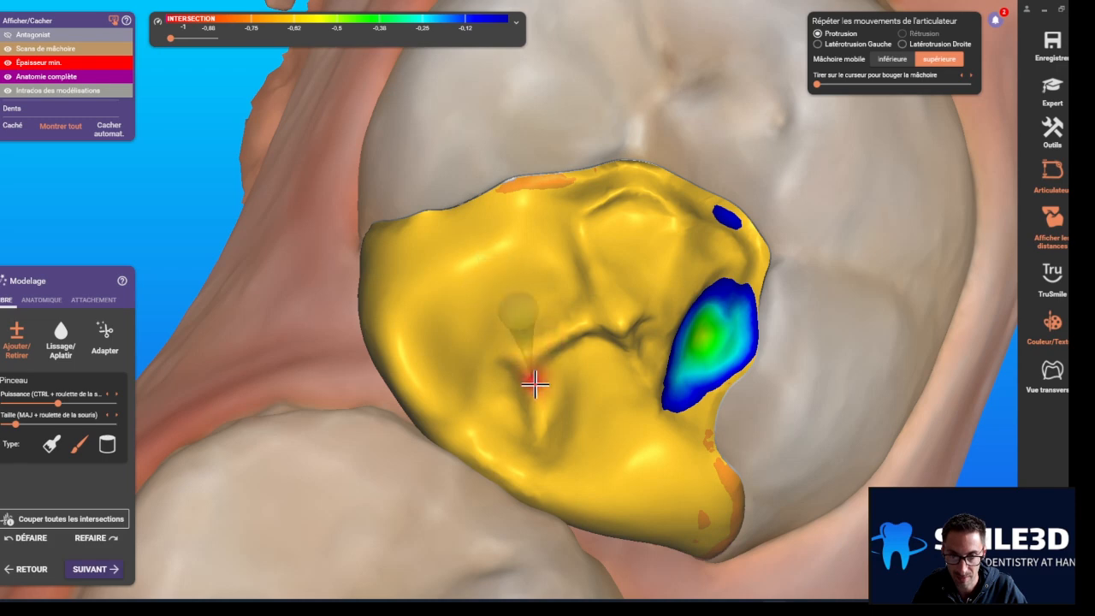
pyautogui.moveTo(533, 454)
pyautogui.mouseDown(button='right')
pyautogui.moveTo(611, 374)
pyautogui.moveTo(650, 399)
pyautogui.moveTo(567, 380)
pyautogui.moveTo(482, 240)
pyautogui.mouseUp(button='right')
pyautogui.moveTo(482, 240)
pyautogui.keyDown('shift'); pyautogui.mouseDown()
pyautogui.moveTo(496, 247)
pyautogui.moveTo(492, 272)
pyautogui.mouseUp(); pyautogui.keyUp('shift')
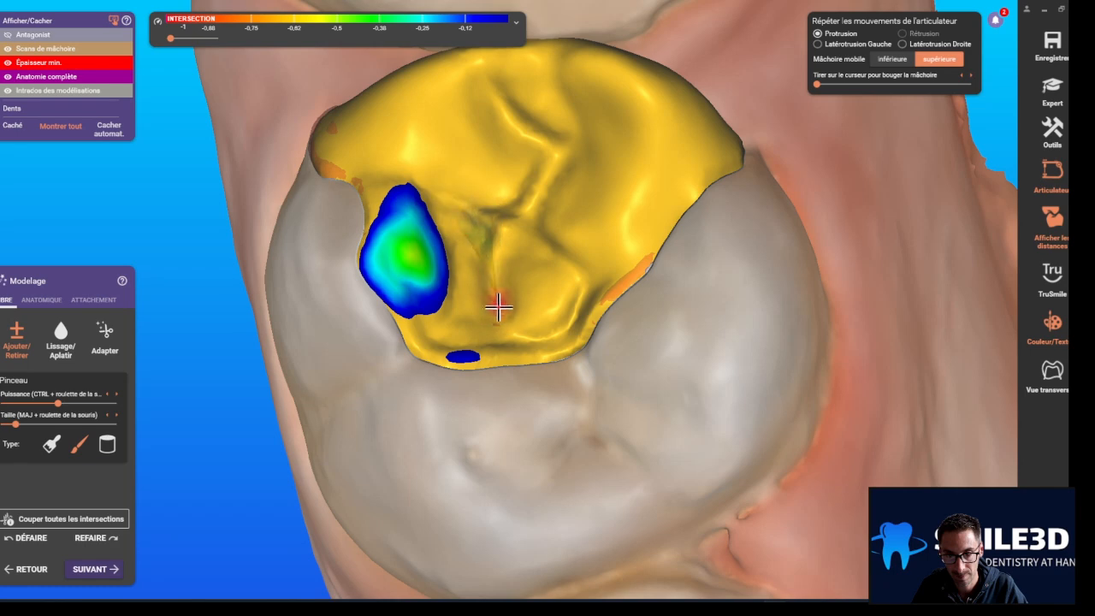
# Step: Smooth the carved fissures on the onlay's occlusal surface with the broad Smooth/Flatten brush
pyautogui.moveTo(544, 351); pyautogui.dragTo(89, 350, button='right')
pyautogui.click(62, 343)
pyautogui.click(53, 445)
pyautogui.moveTo(205, 441)
pyautogui.mouseDown(button='right')
pyautogui.moveTo(285, 432)
pyautogui.moveTo(584, 320)
pyautogui.mouseUp(button='right')
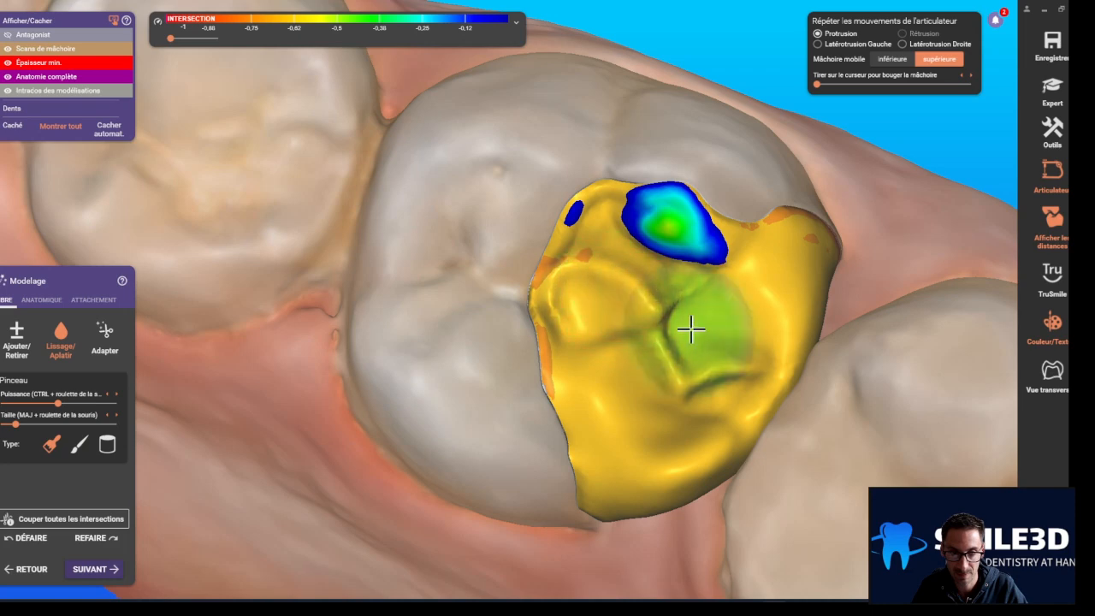
# Step: Examine the onlay's shape from several sides, including in natural tooth colour, and switch back to the plain yellow display
pyautogui.moveTo(706, 293)
pyautogui.mouseDown(button='right')
pyautogui.moveTo(542, 342)
pyautogui.moveTo(635, 502)
pyautogui.moveTo(997, 325)
pyautogui.moveTo(953, 285)
pyautogui.moveTo(924, 288)
pyautogui.moveTo(951, 273)
pyautogui.mouseUp(button='right')
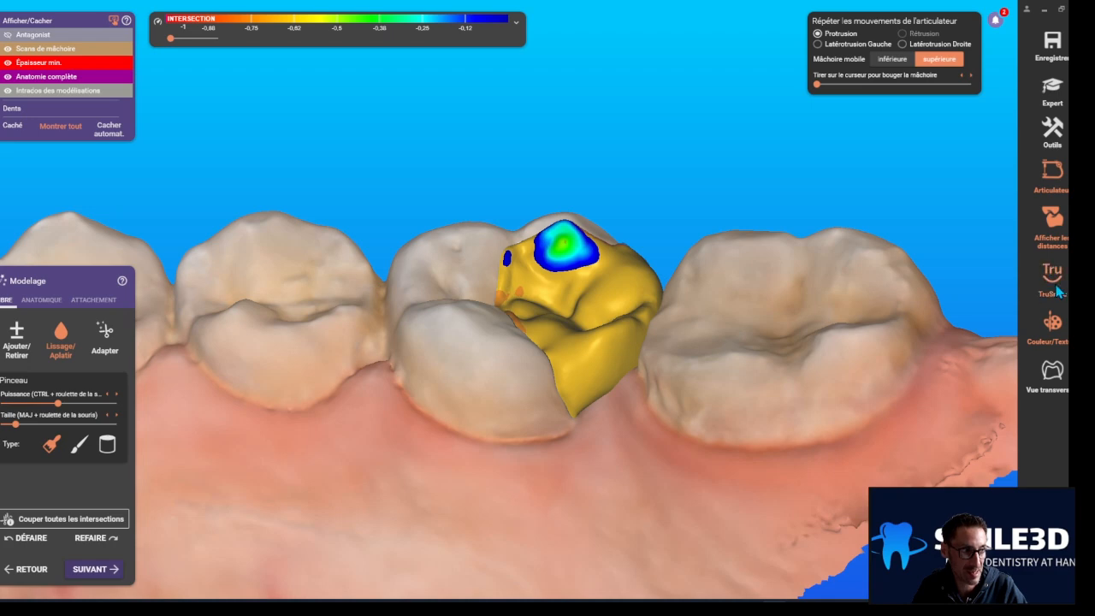
pyautogui.moveTo(1059, 292); pyautogui.dragTo(487, 367, button='right')
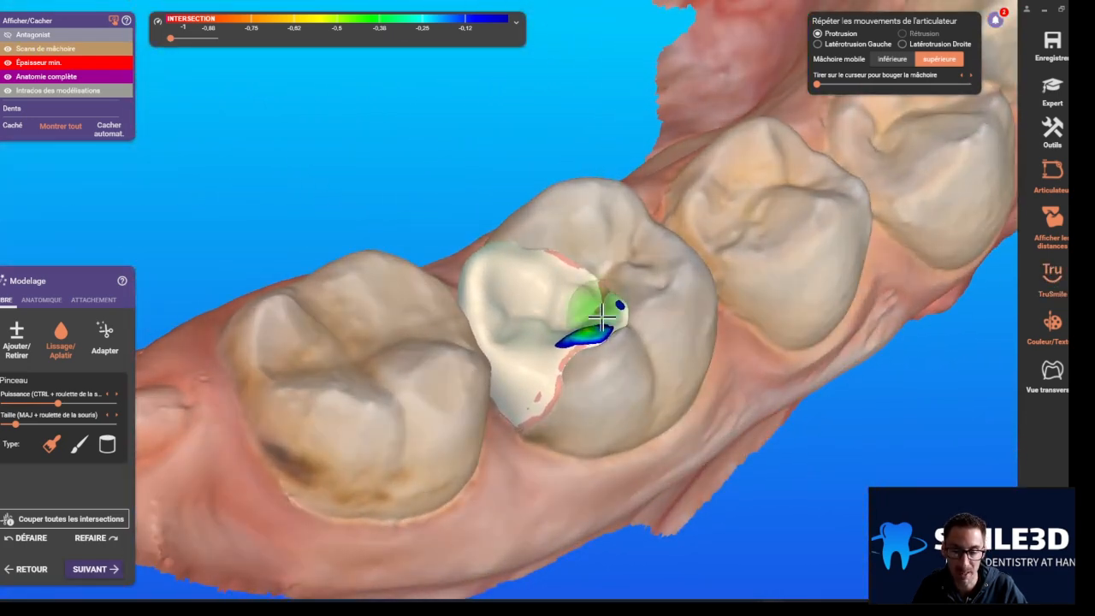
pyautogui.moveTo(540, 368)
pyautogui.mouseDown()
pyautogui.moveTo(576, 361)
pyautogui.moveTo(556, 353)
pyautogui.mouseUp()
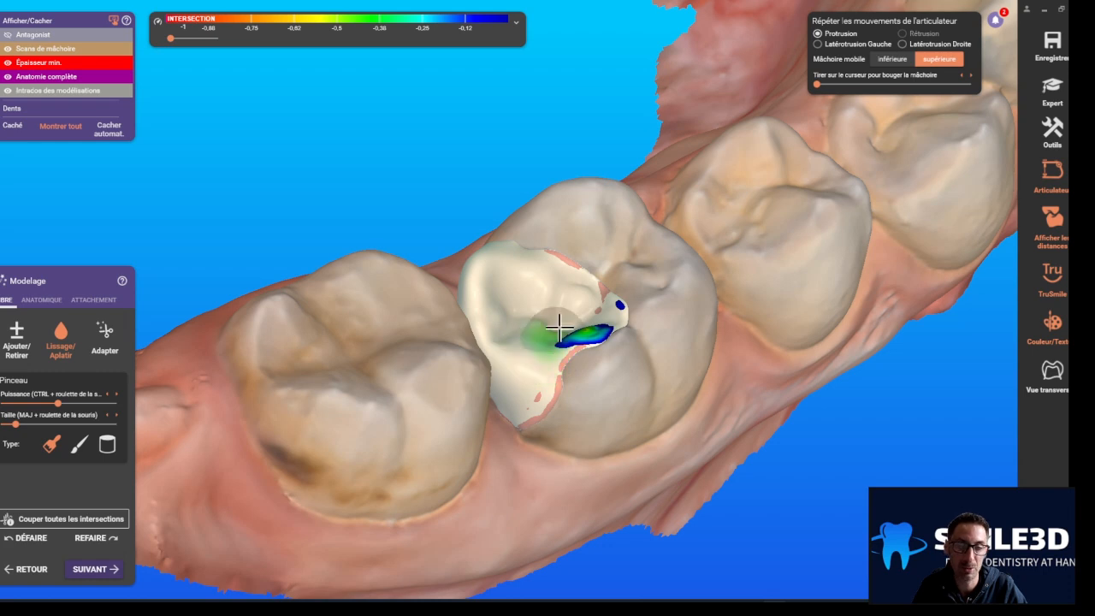
pyautogui.moveTo(540, 369); pyautogui.dragTo(516, 391, button='right')
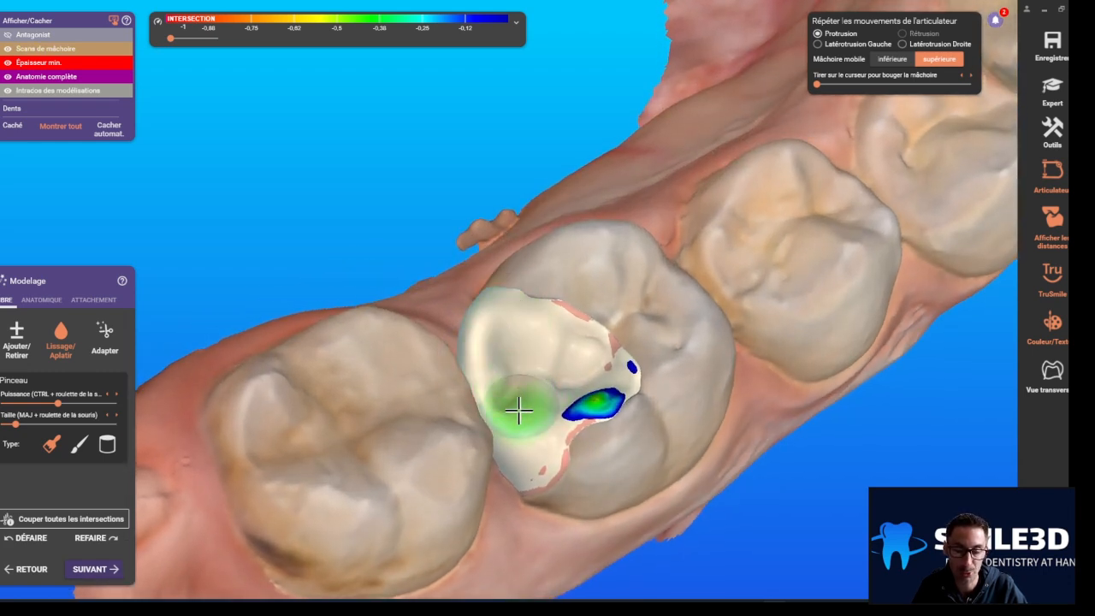
pyautogui.click(1054, 318)
pyautogui.moveTo(728, 403); pyautogui.dragTo(317, 394, button='right')
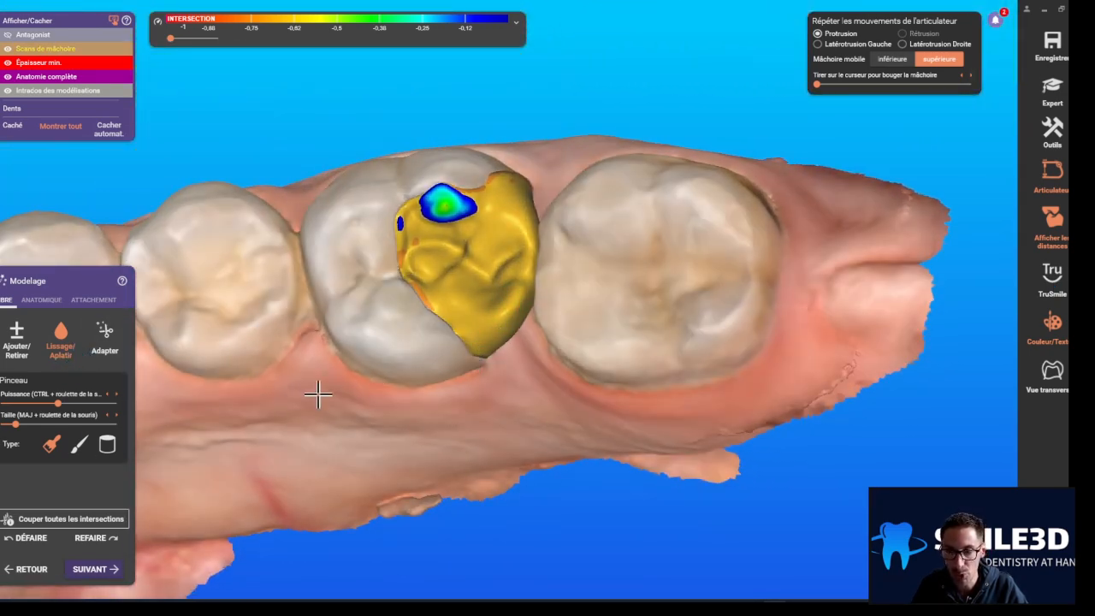
# Step: Adapt the onlay's proximal contact with a distance of 0 mm and hide the jaw scans to expose the contact surface
pyautogui.click(105, 340)
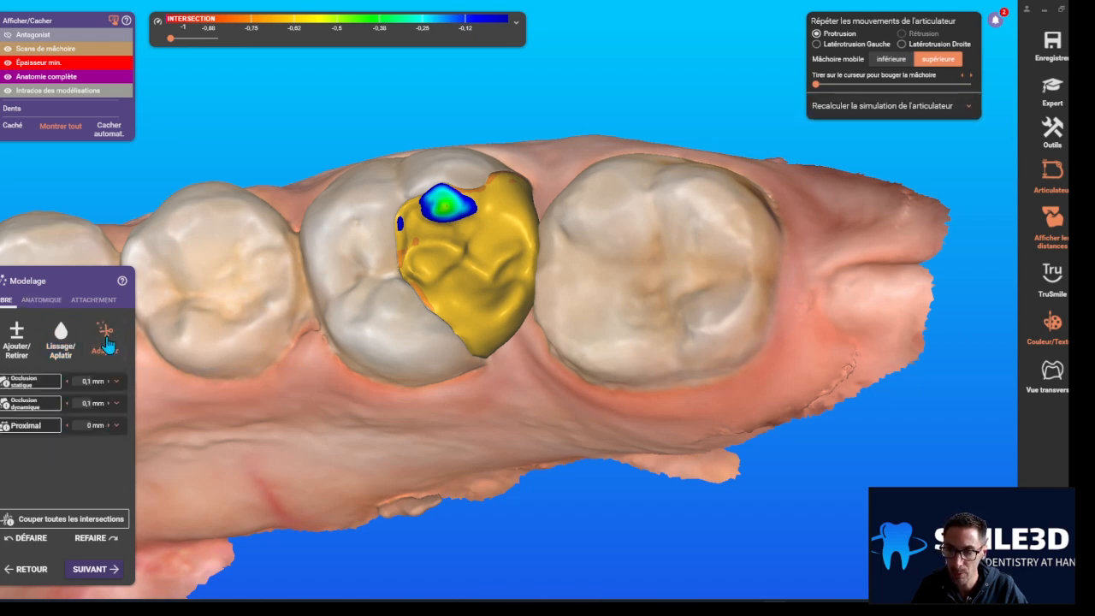
pyautogui.moveTo(13, 393)
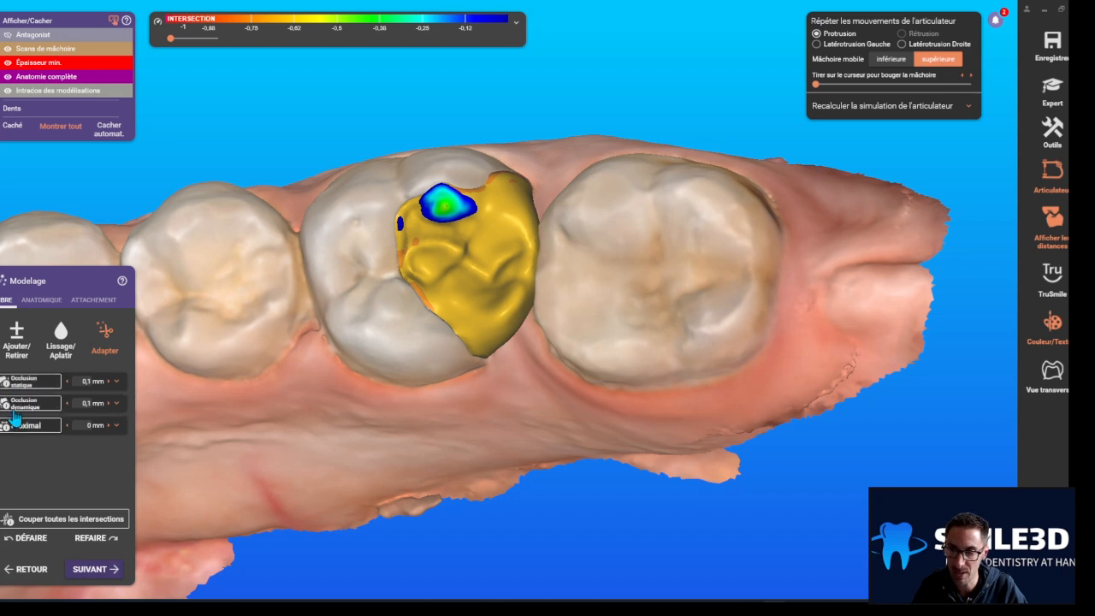
pyautogui.moveTo(36, 412)
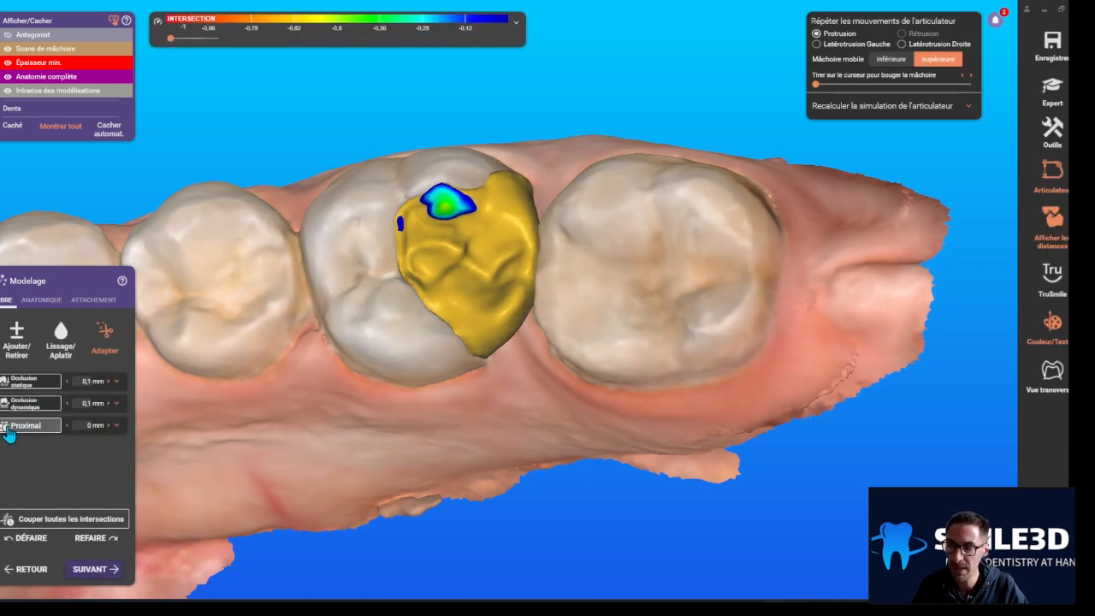
pyautogui.moveTo(28, 438)
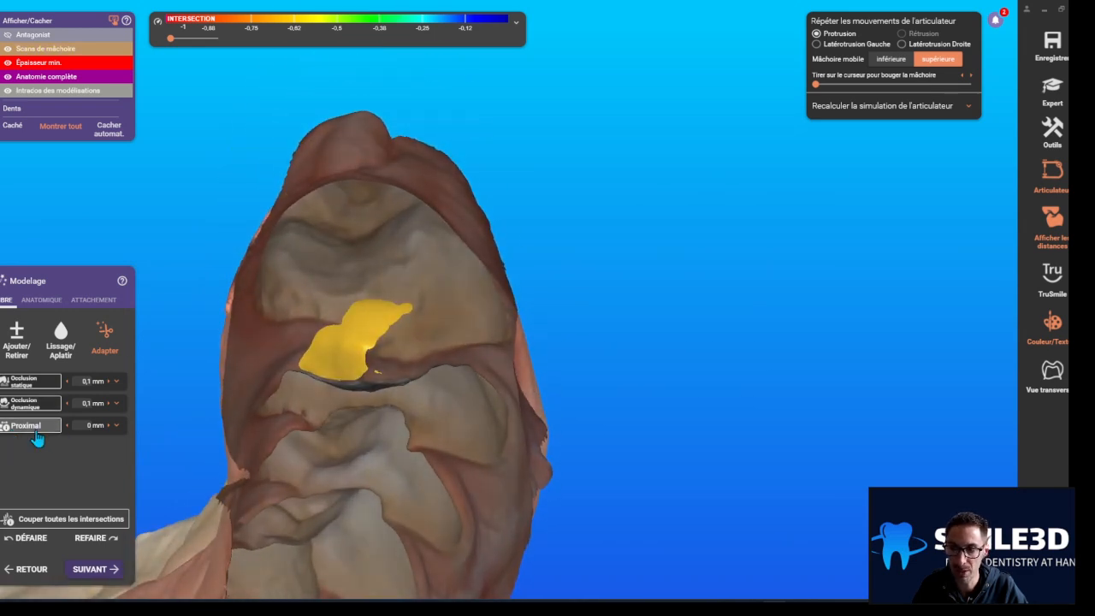
pyautogui.click(36, 432)
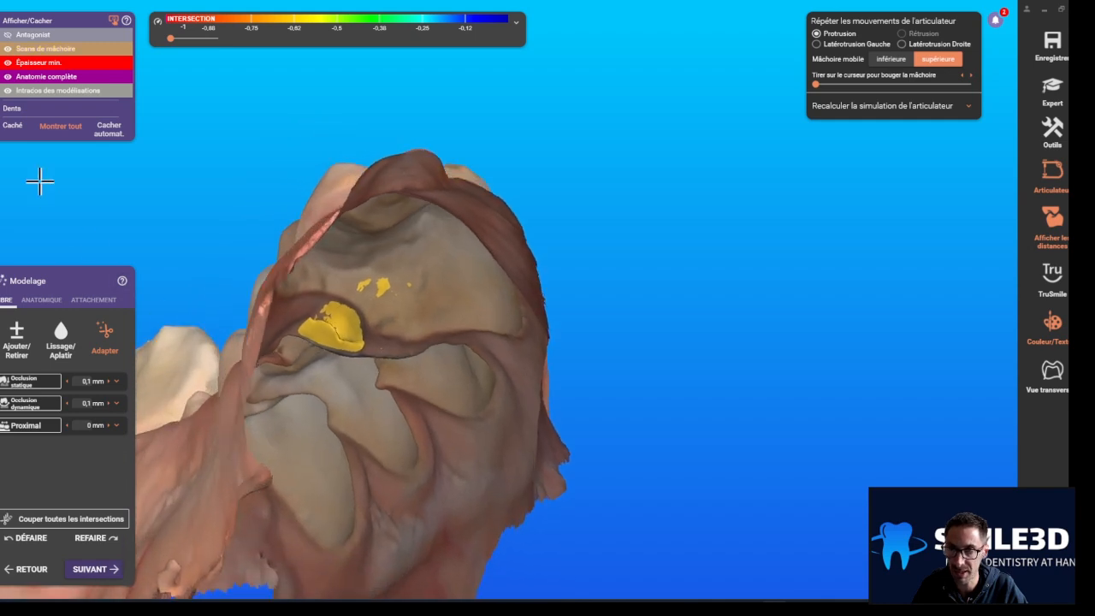
pyautogui.click(7, 53)
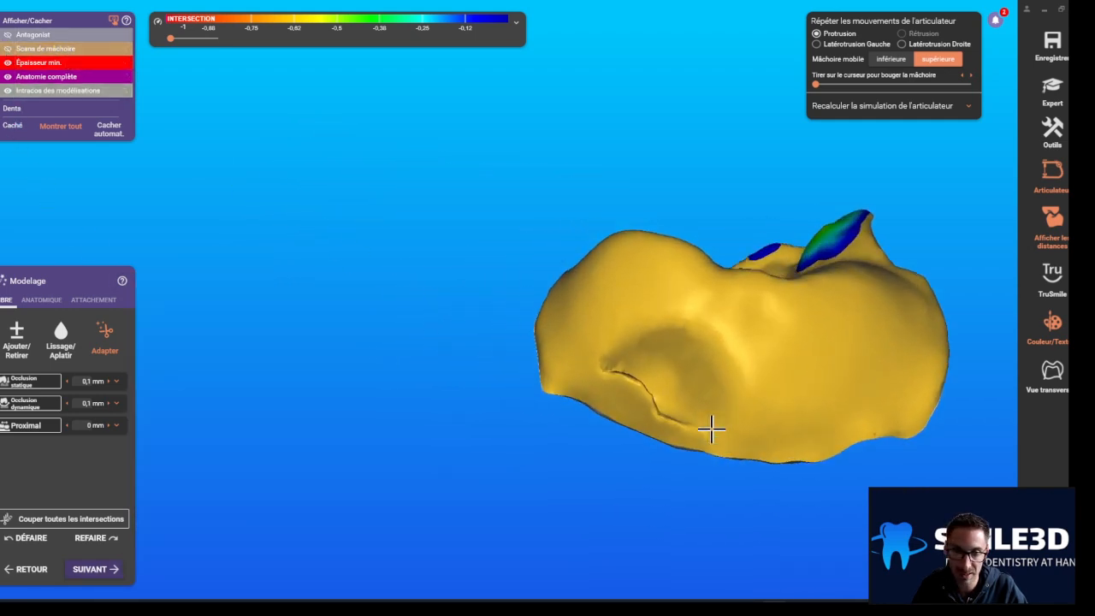
# Step: Smooth the crease on the onlay's proximal contact surface with the Smooth/Flatten brush and show the jaw scans again
pyautogui.click(60, 338)
pyautogui.moveTo(570, 396)
pyautogui.mouseDown()
pyautogui.moveTo(611, 386)
pyautogui.moveTo(692, 399)
pyautogui.moveTo(699, 413)
pyautogui.mouseUp()
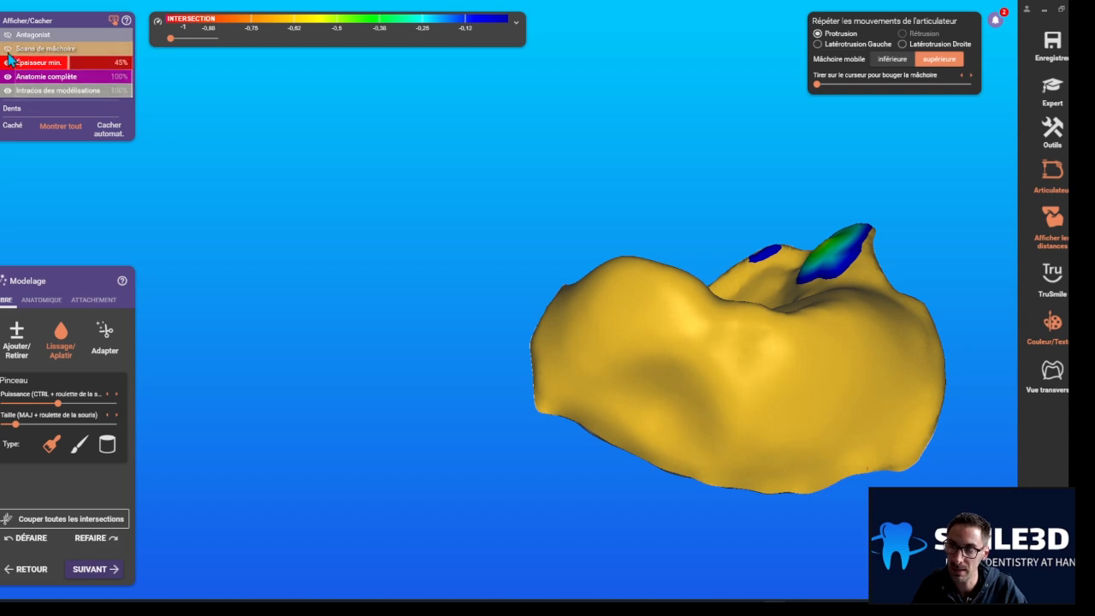
pyautogui.click(8, 51)
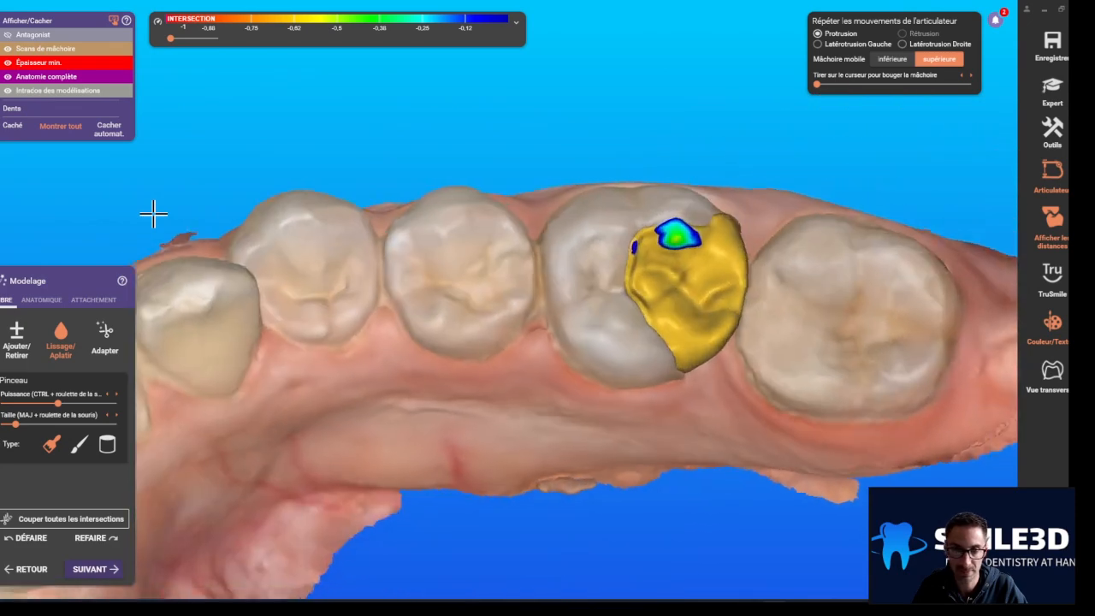
# Step: Merge the onlay into its final part and finish the design with "J'ai fini", saving the scene in the project directory
pyautogui.click(93, 573)
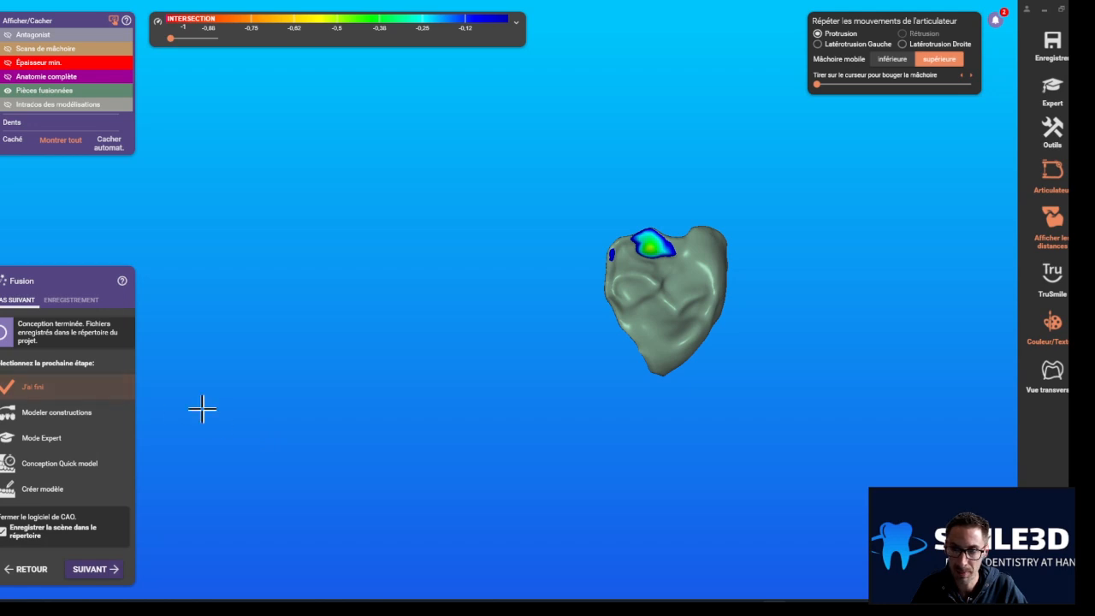
pyautogui.click(112, 575)
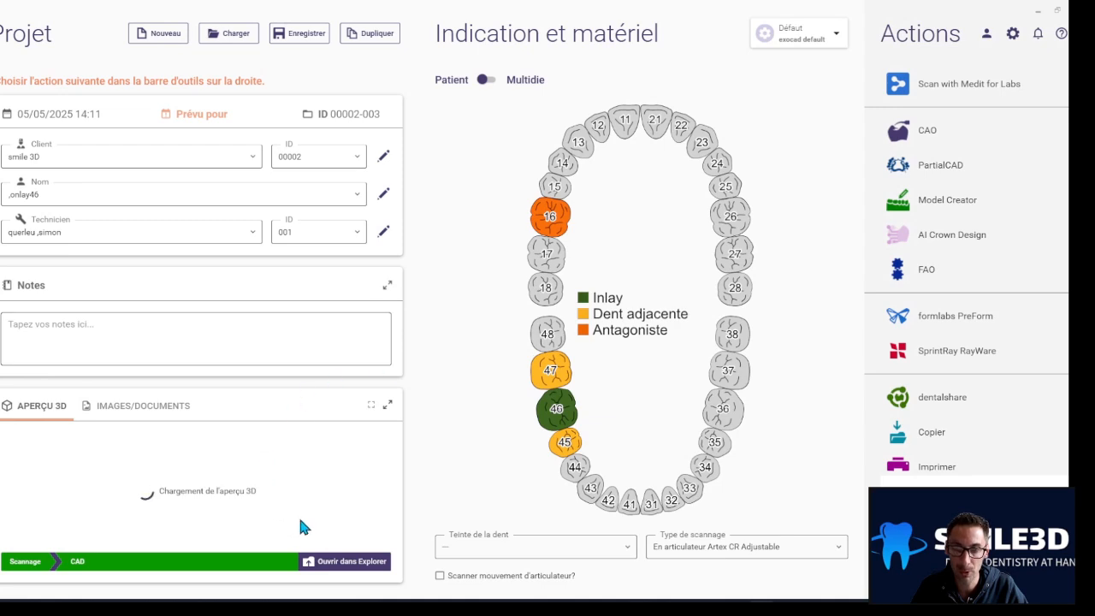
# Step: Open the project folder in File Explorer, examine the tooth 46 inlay_cad file in the 3D preview, and return to the project
pyautogui.click(332, 568)
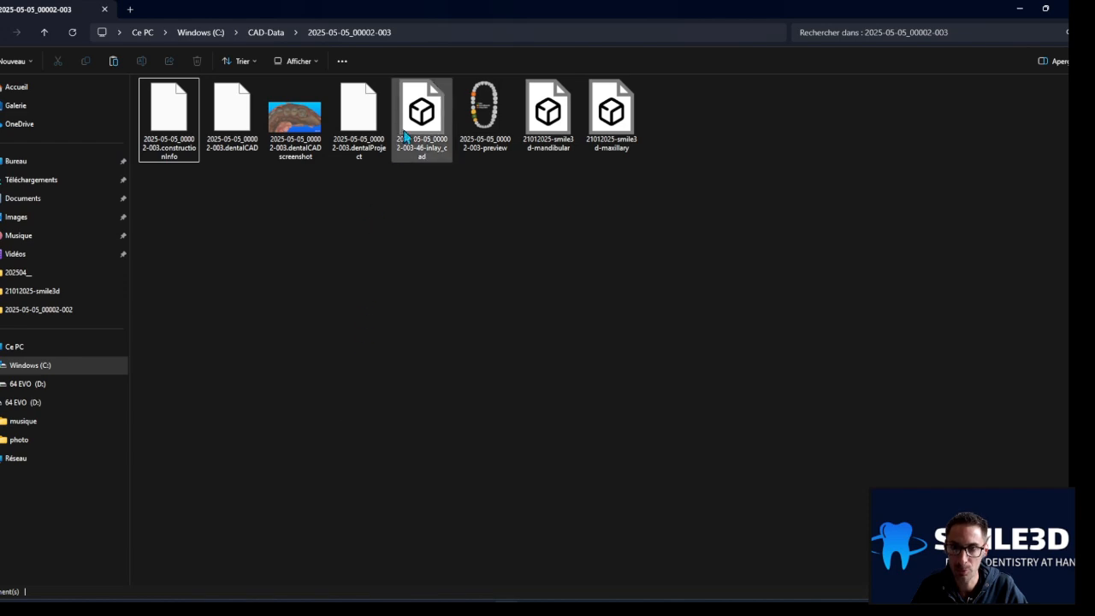
pyautogui.click(420, 111)
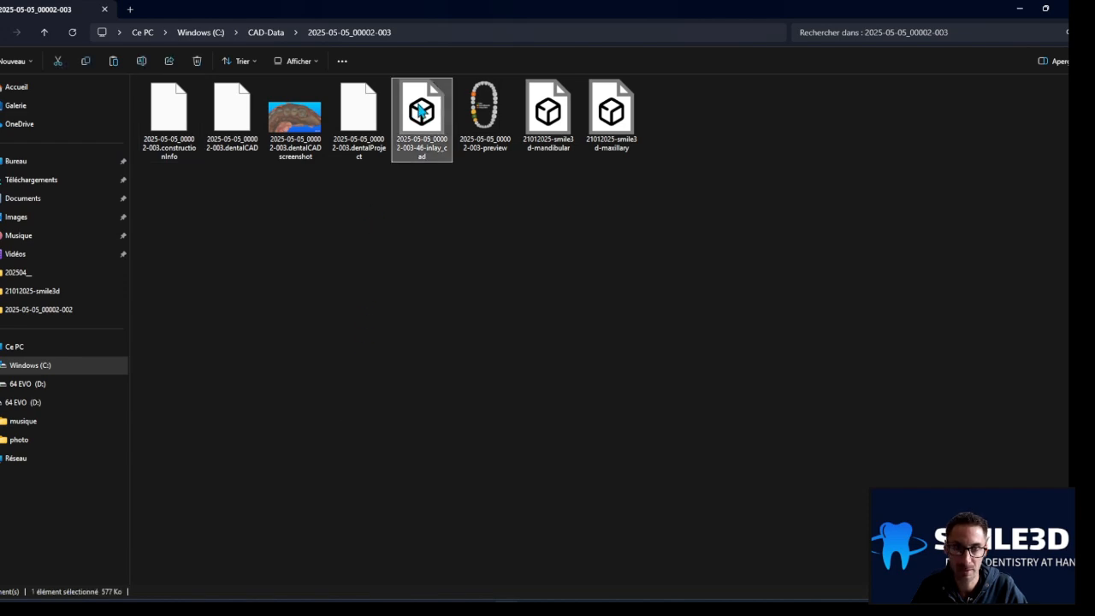
pyautogui.click(1040, 61)
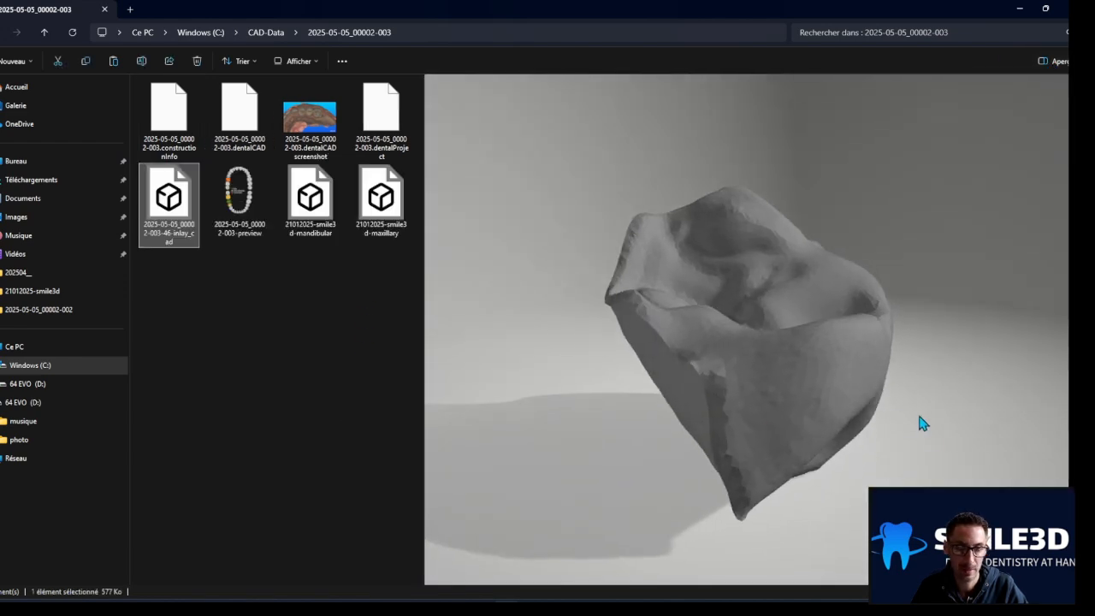
pyautogui.moveTo(921, 418); pyautogui.dragTo(969, 105)
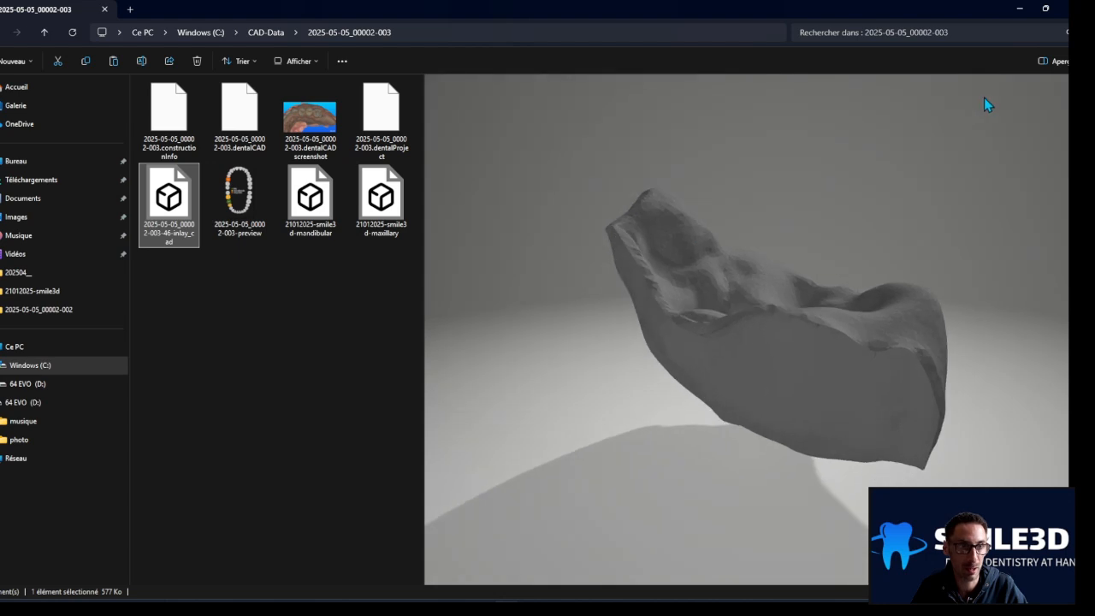
pyautogui.click(1043, 62)
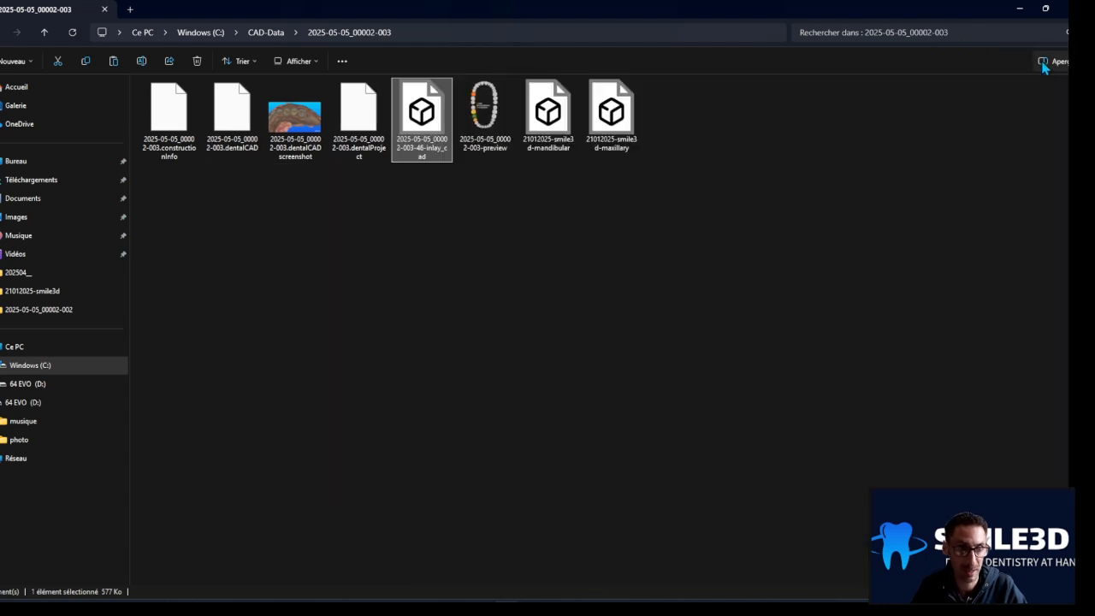
pyautogui.click(1018, 11)
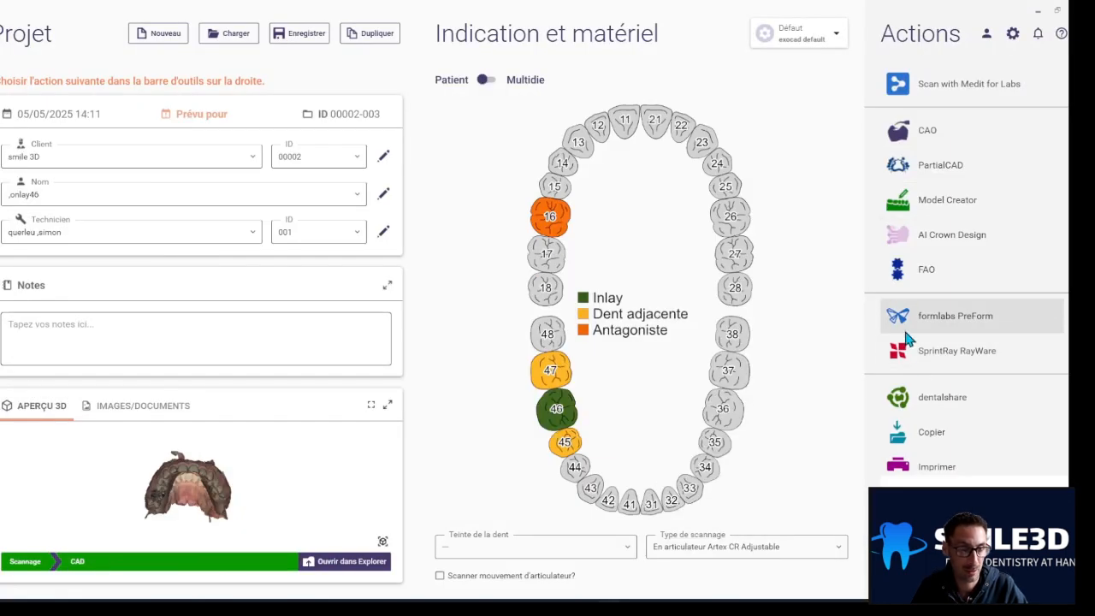